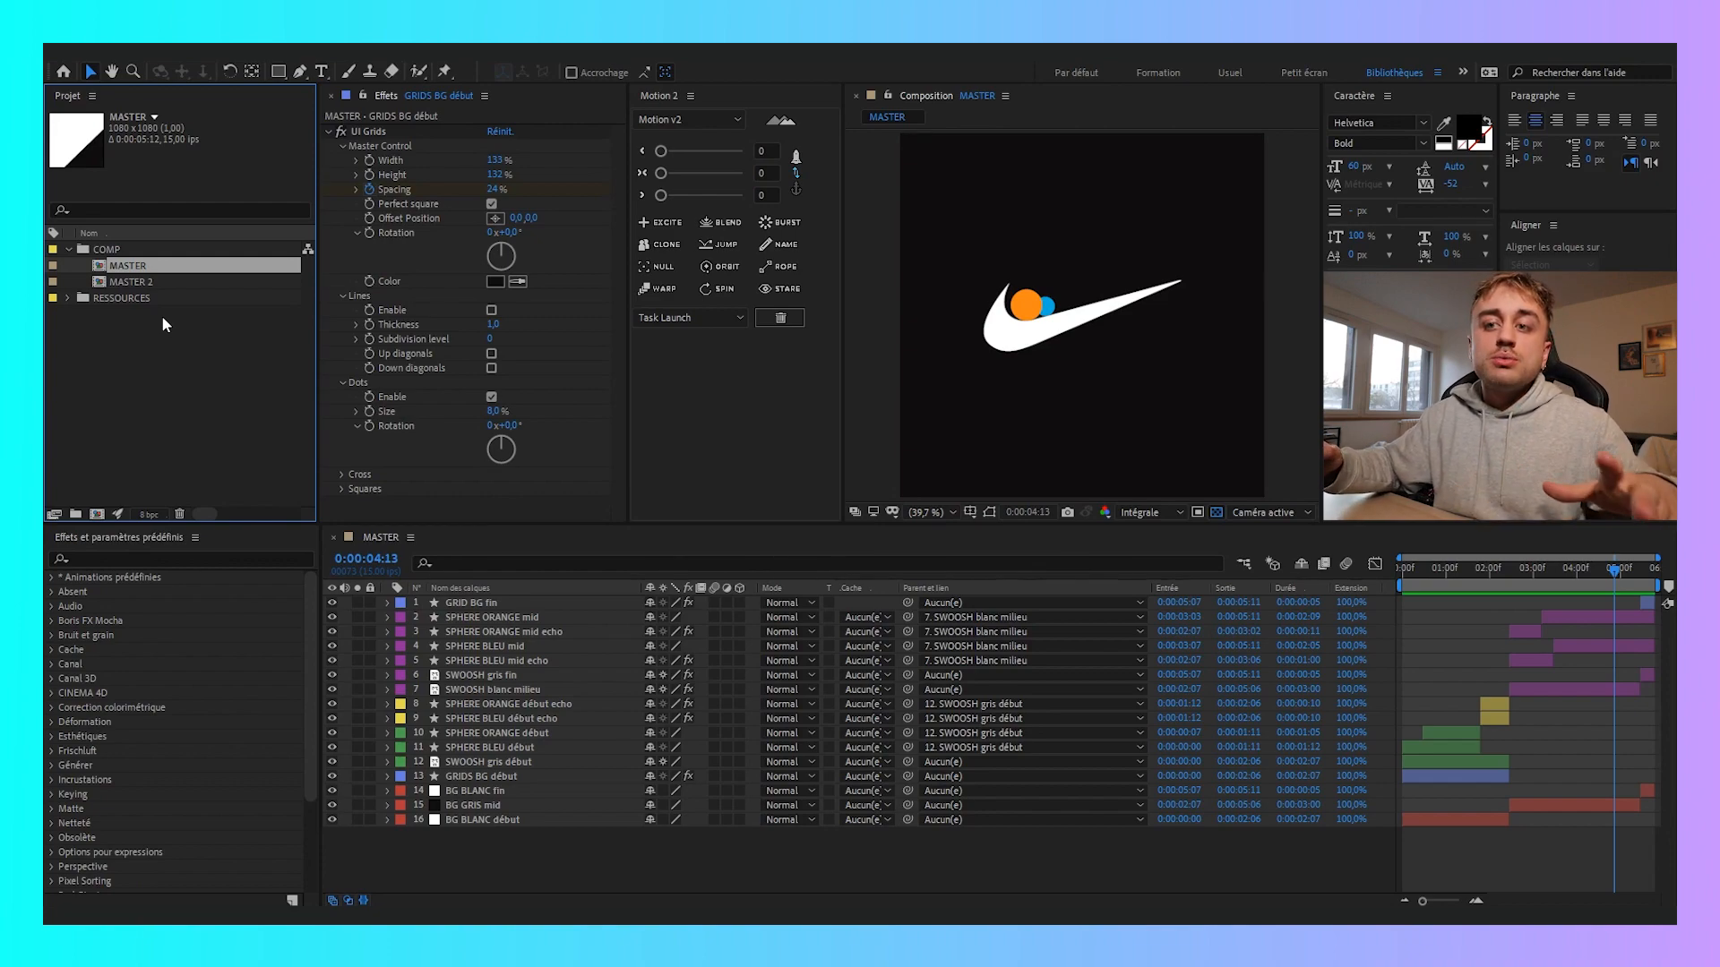
Open the MASTER composition, select the GRID BG fin layer, and preview the animation from the first frame
{"action": "double_click", "coordinate": [131, 267]}
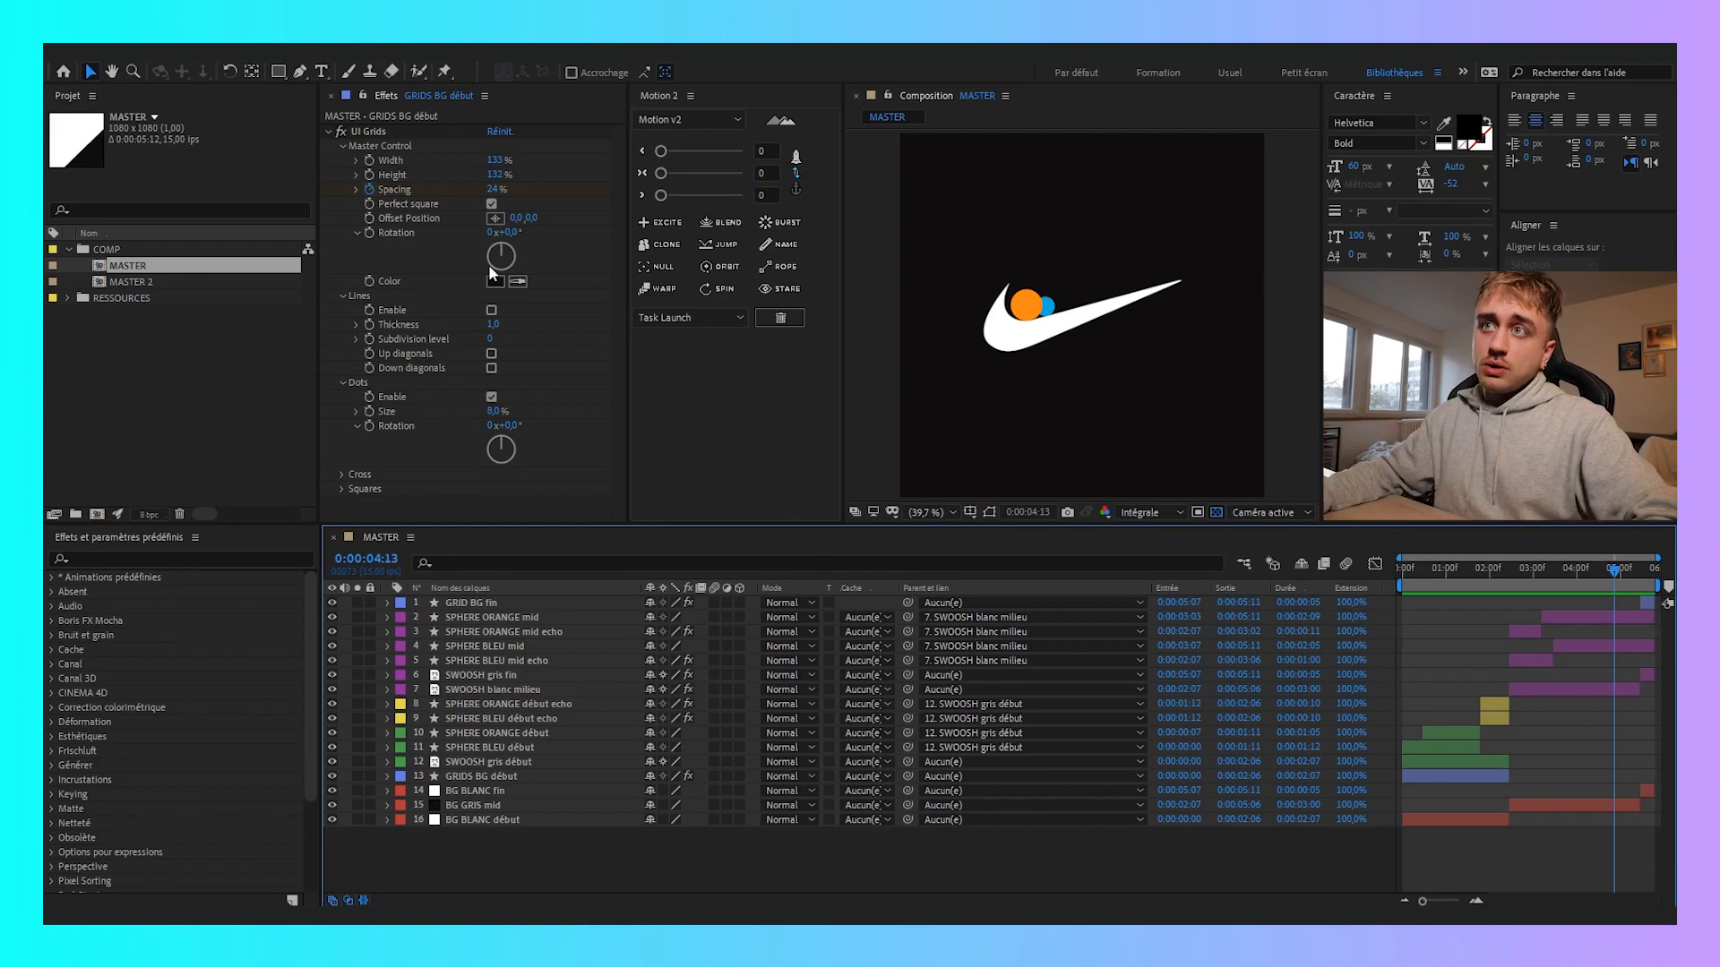
{"action": "left_click", "coordinate": [487, 614]}
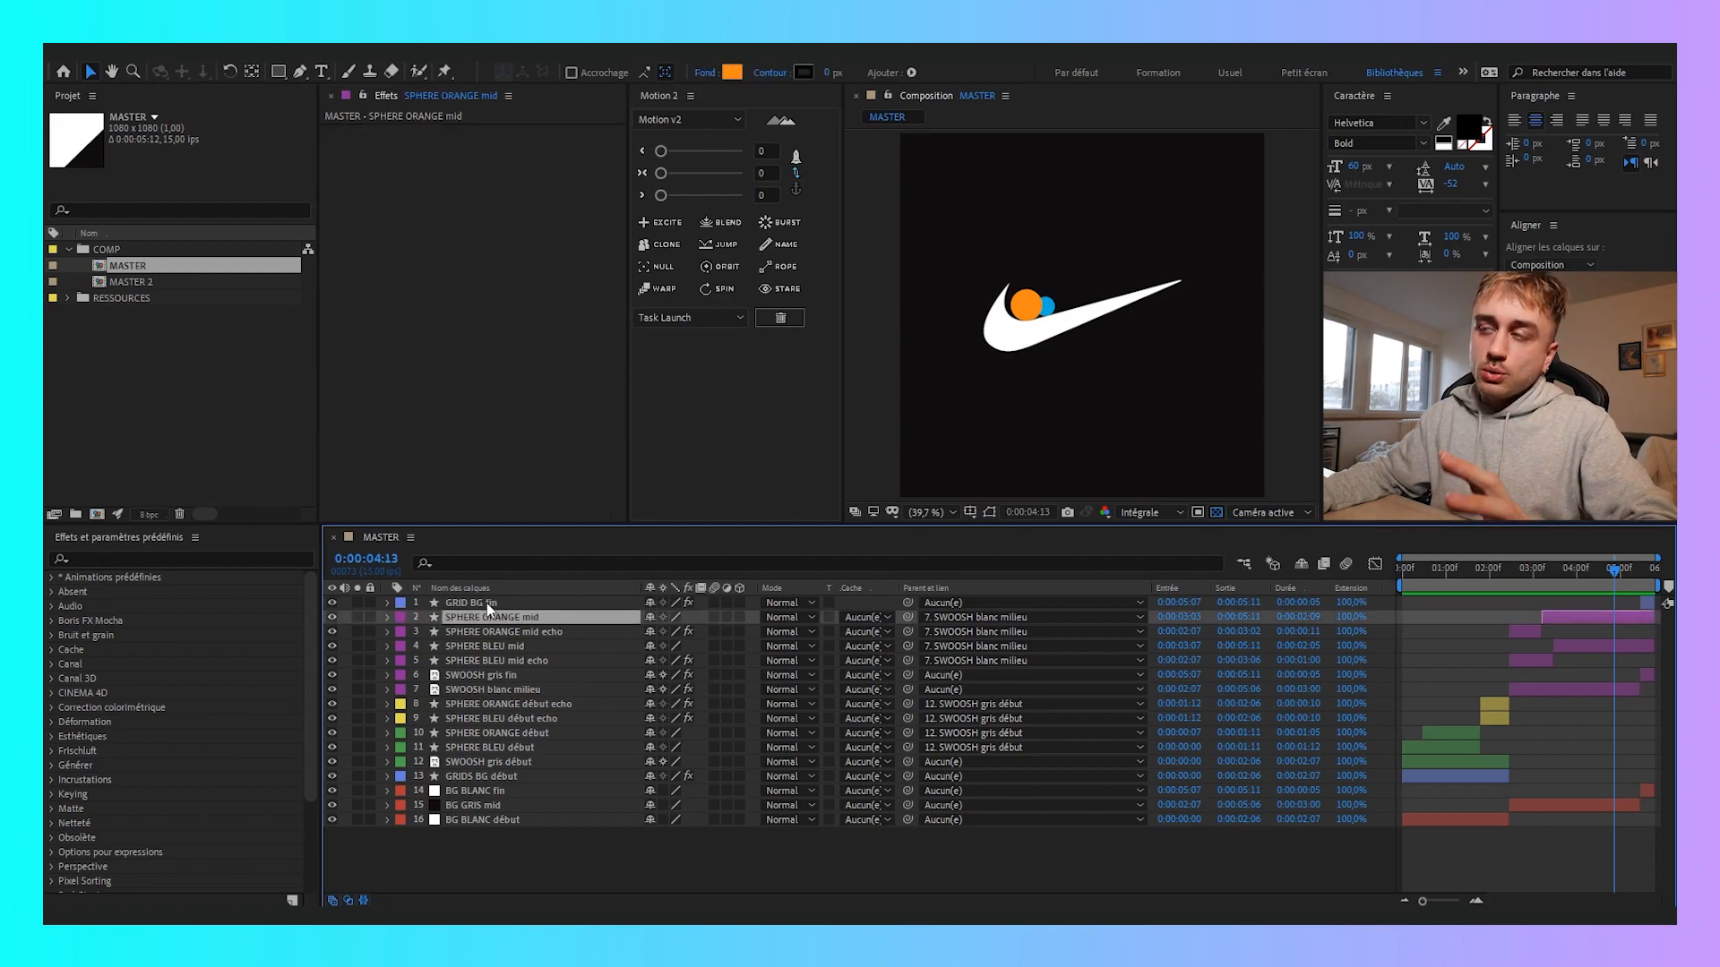
{"action": "left_click", "coordinate": [487, 604]}
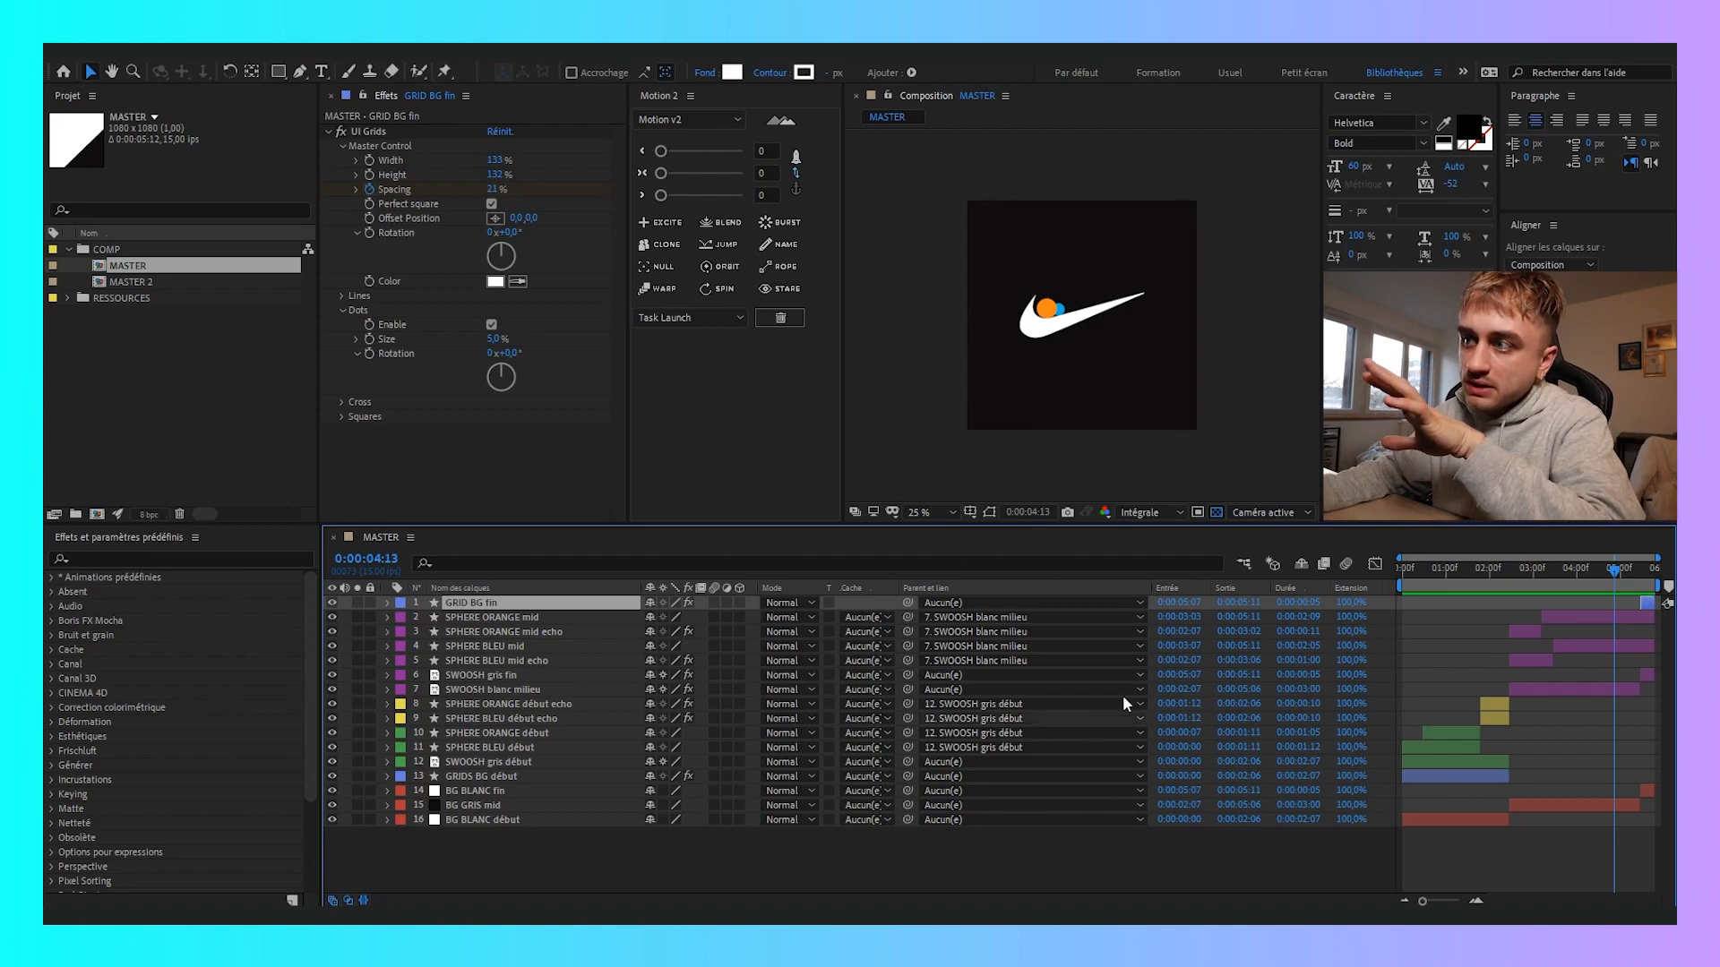
{"action": "left_click_drag", "start_coordinate": [1523, 568], "coordinate": [1372, 574]}
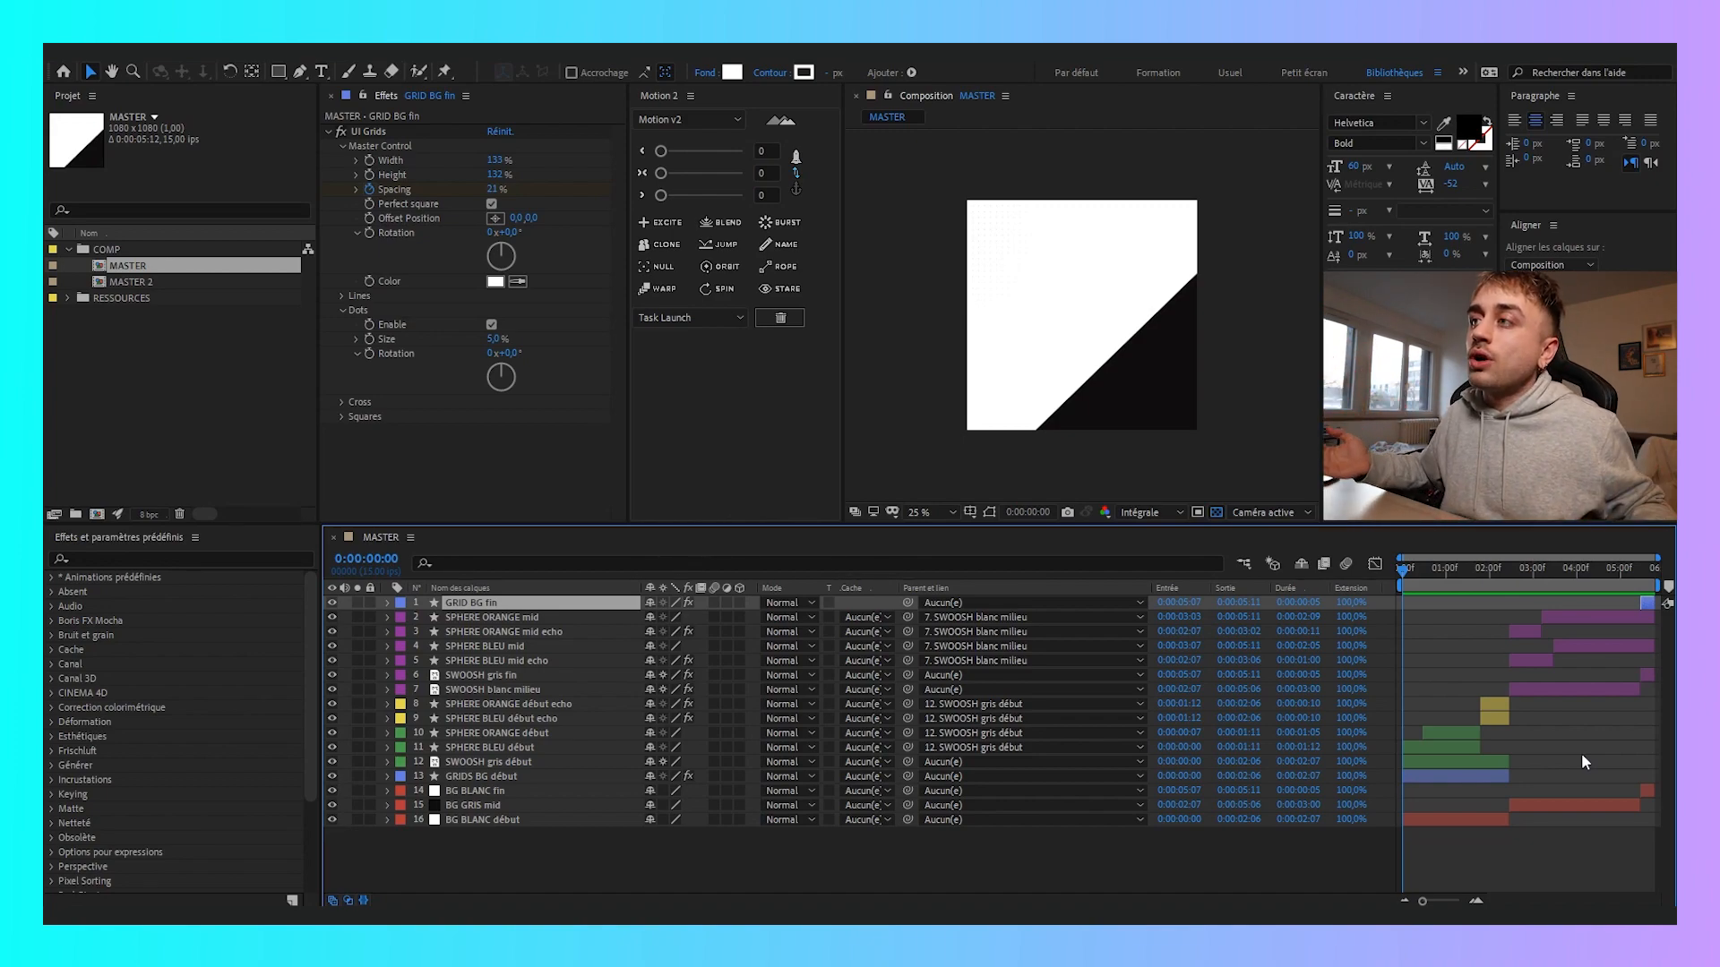
{"action": "key", "text": "space"}
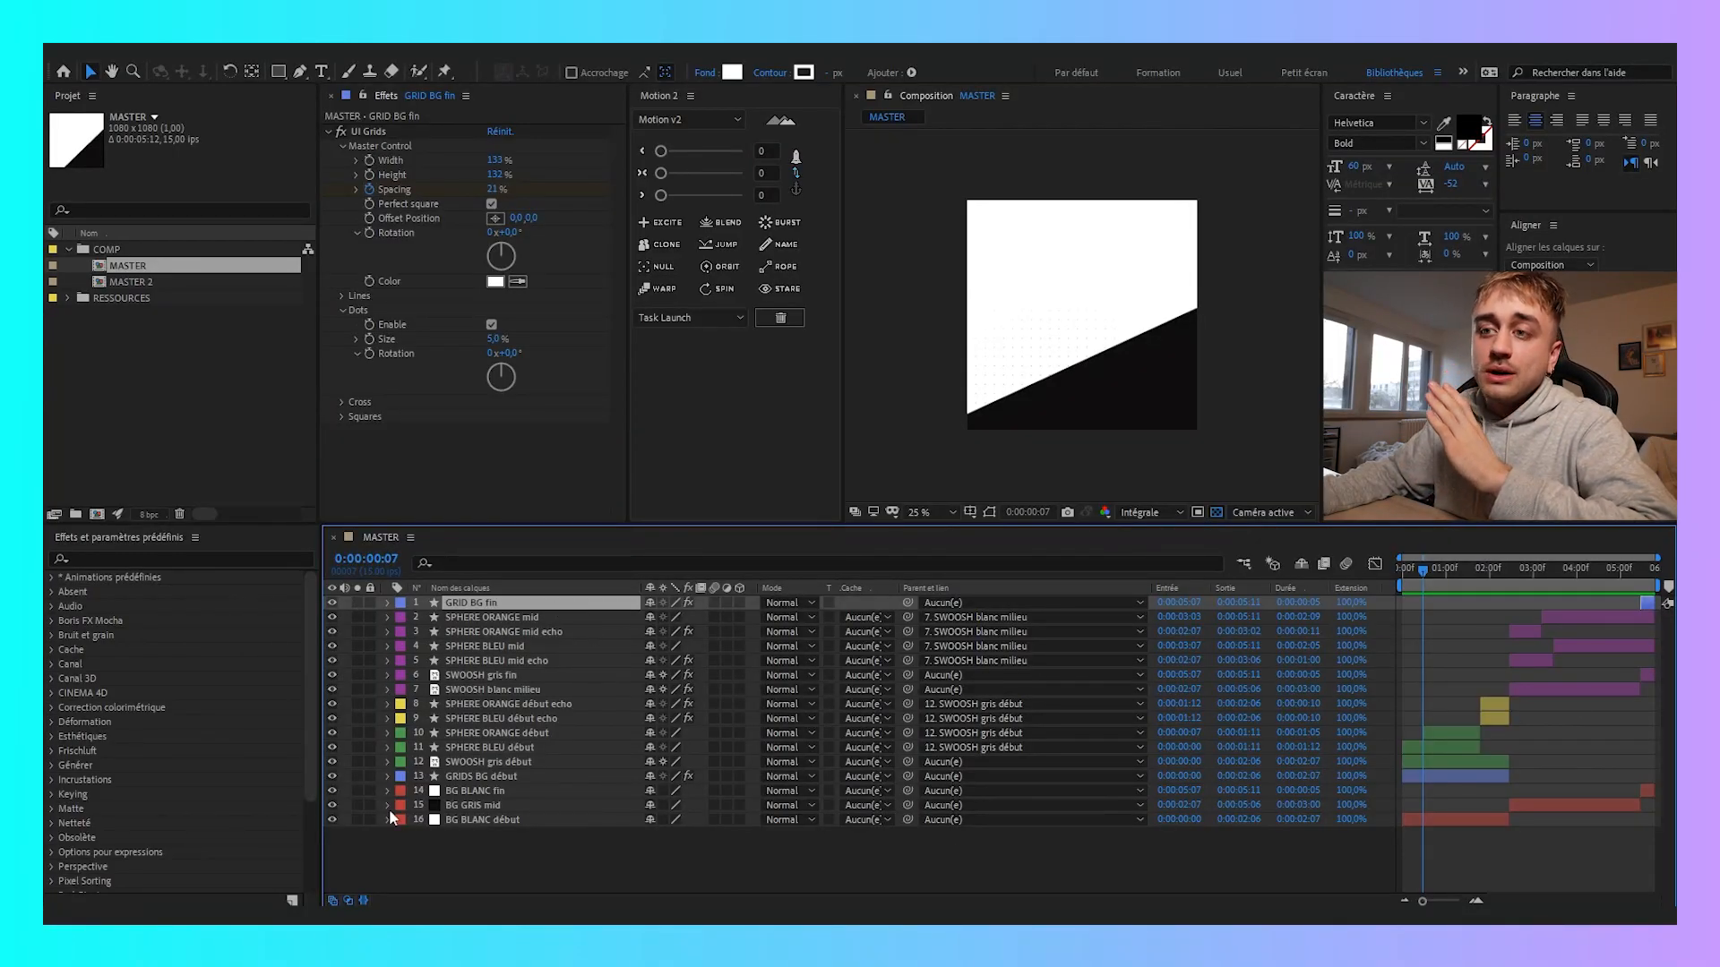
Reveal the Position keyframes of the SPHERE ORANGE début layer and examine its motion path across the opening frames
{"action": "left_click", "coordinate": [1439, 574]}
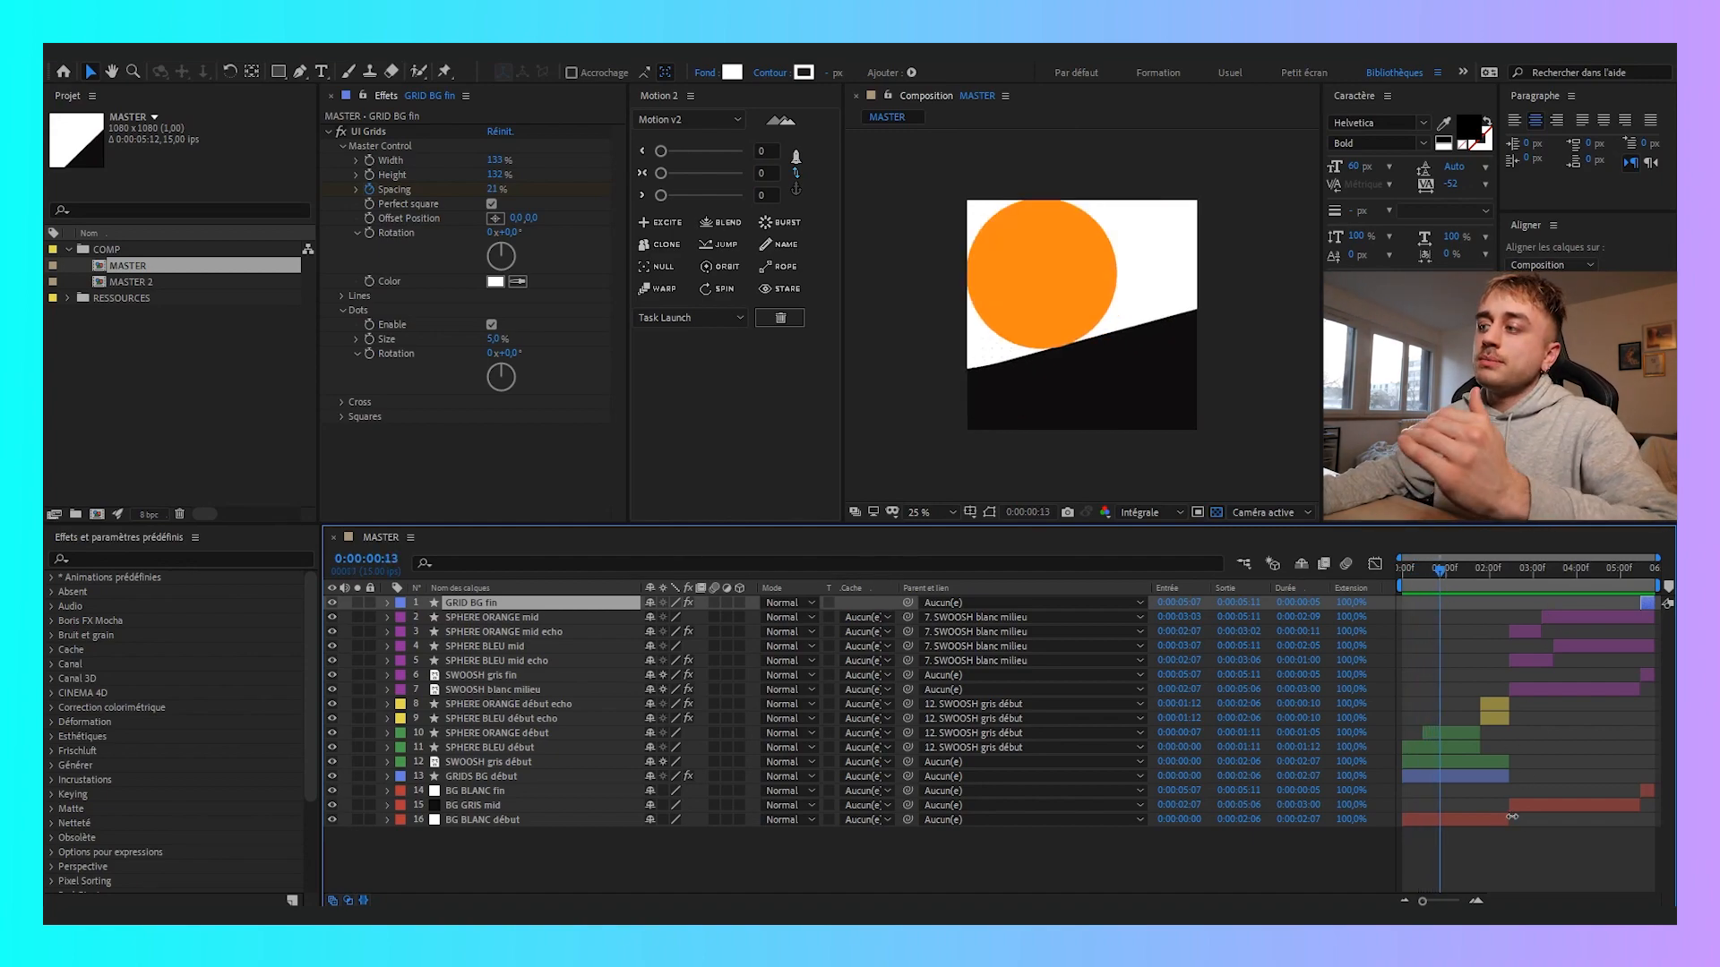
{"action": "left_click", "coordinate": [1427, 574]}
{"action": "mouse_move", "coordinate": [1427, 574]}
{"action": "left_mouse_down"}
{"action": "mouse_move", "coordinate": [1413, 566]}
{"action": "mouse_move", "coordinate": [1437, 569]}
{"action": "left_mouse_up"}
{"action": "left_click", "coordinate": [498, 733]}
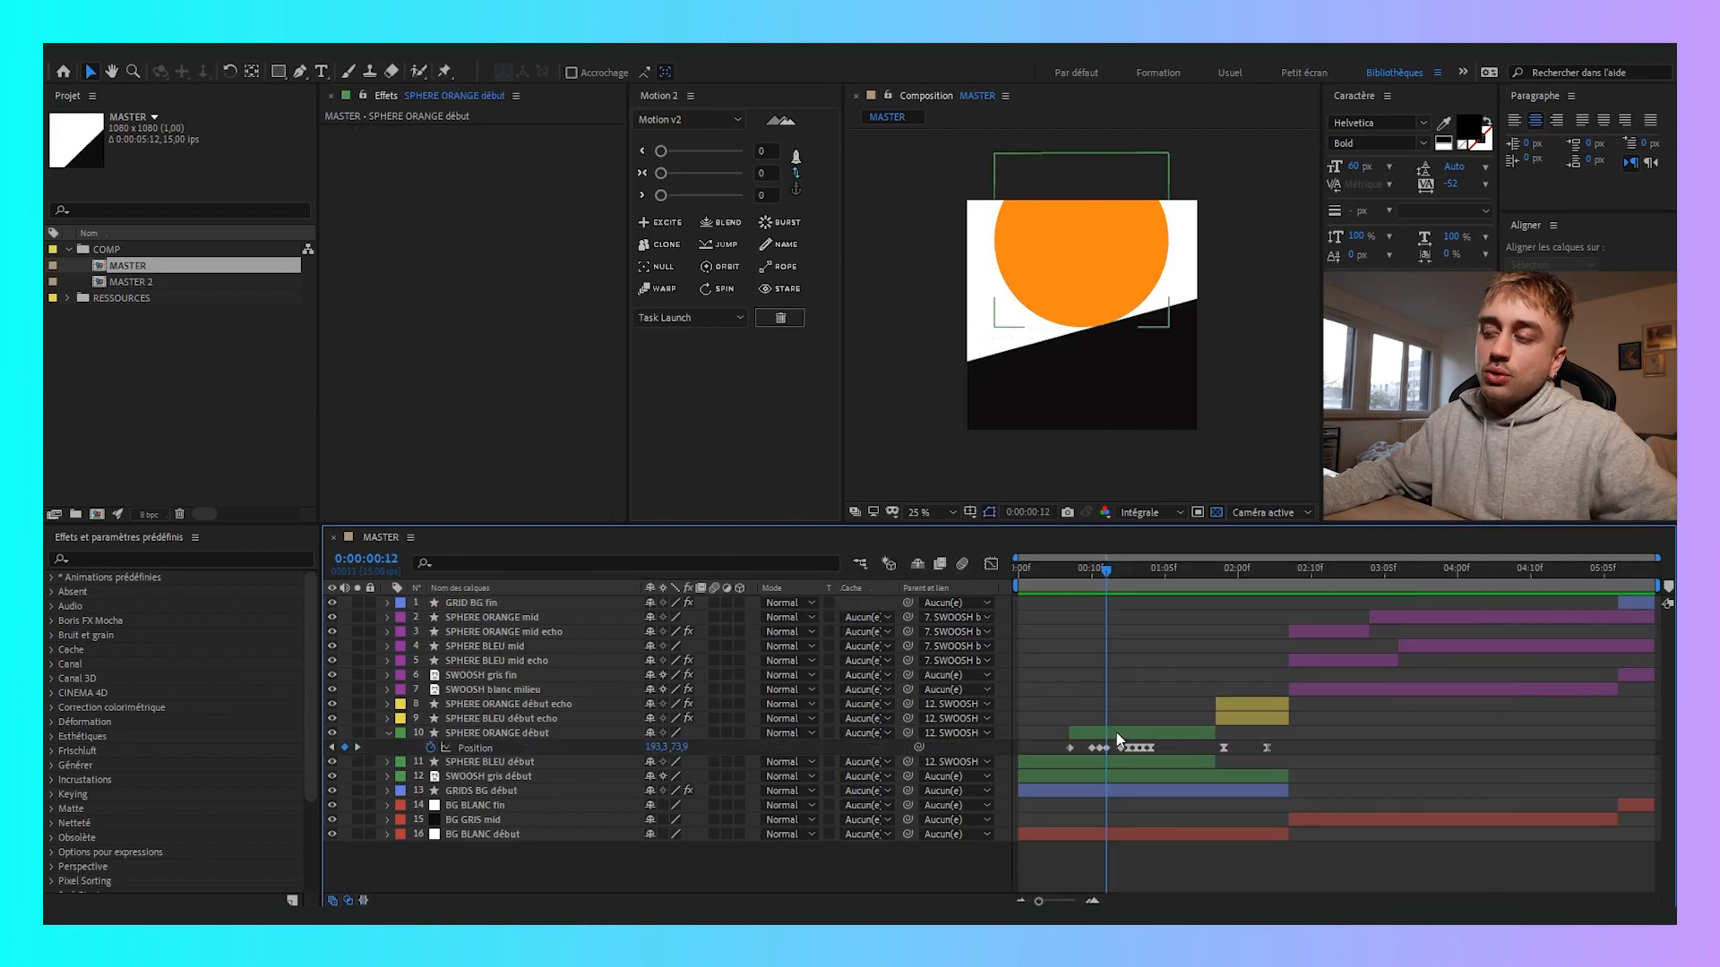
{"action": "left_click", "coordinate": [1116, 733]}
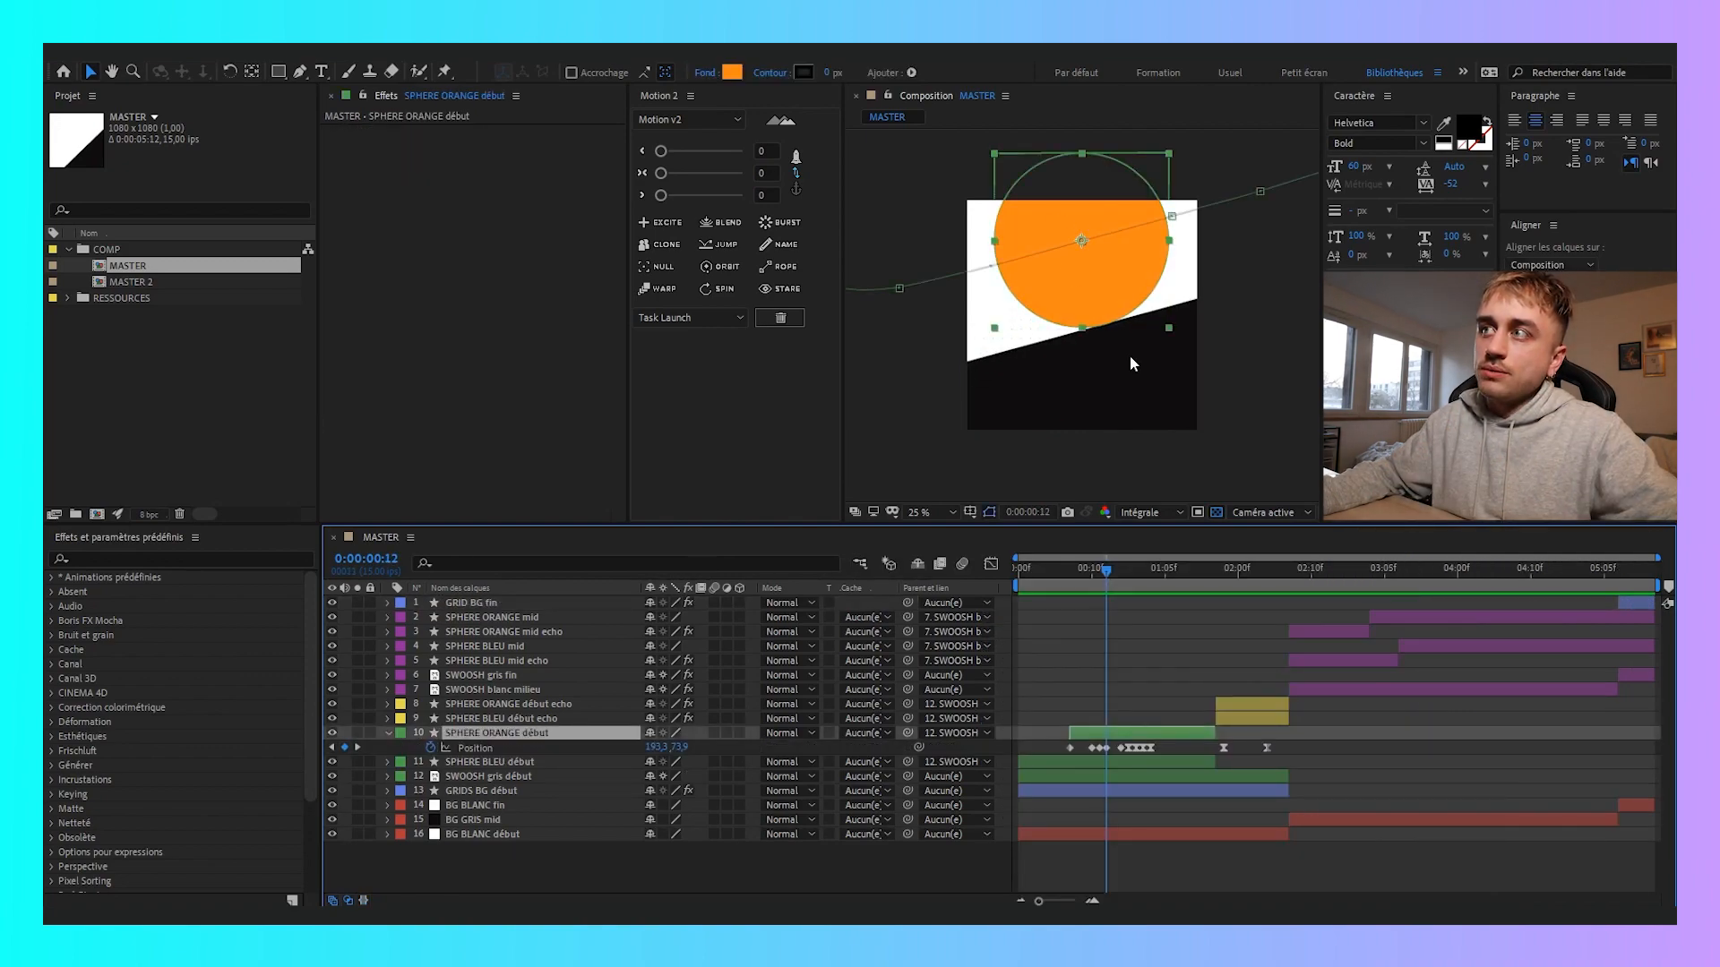
{"action": "key", "text": "comma"}
{"action": "key", "text": "comma"}
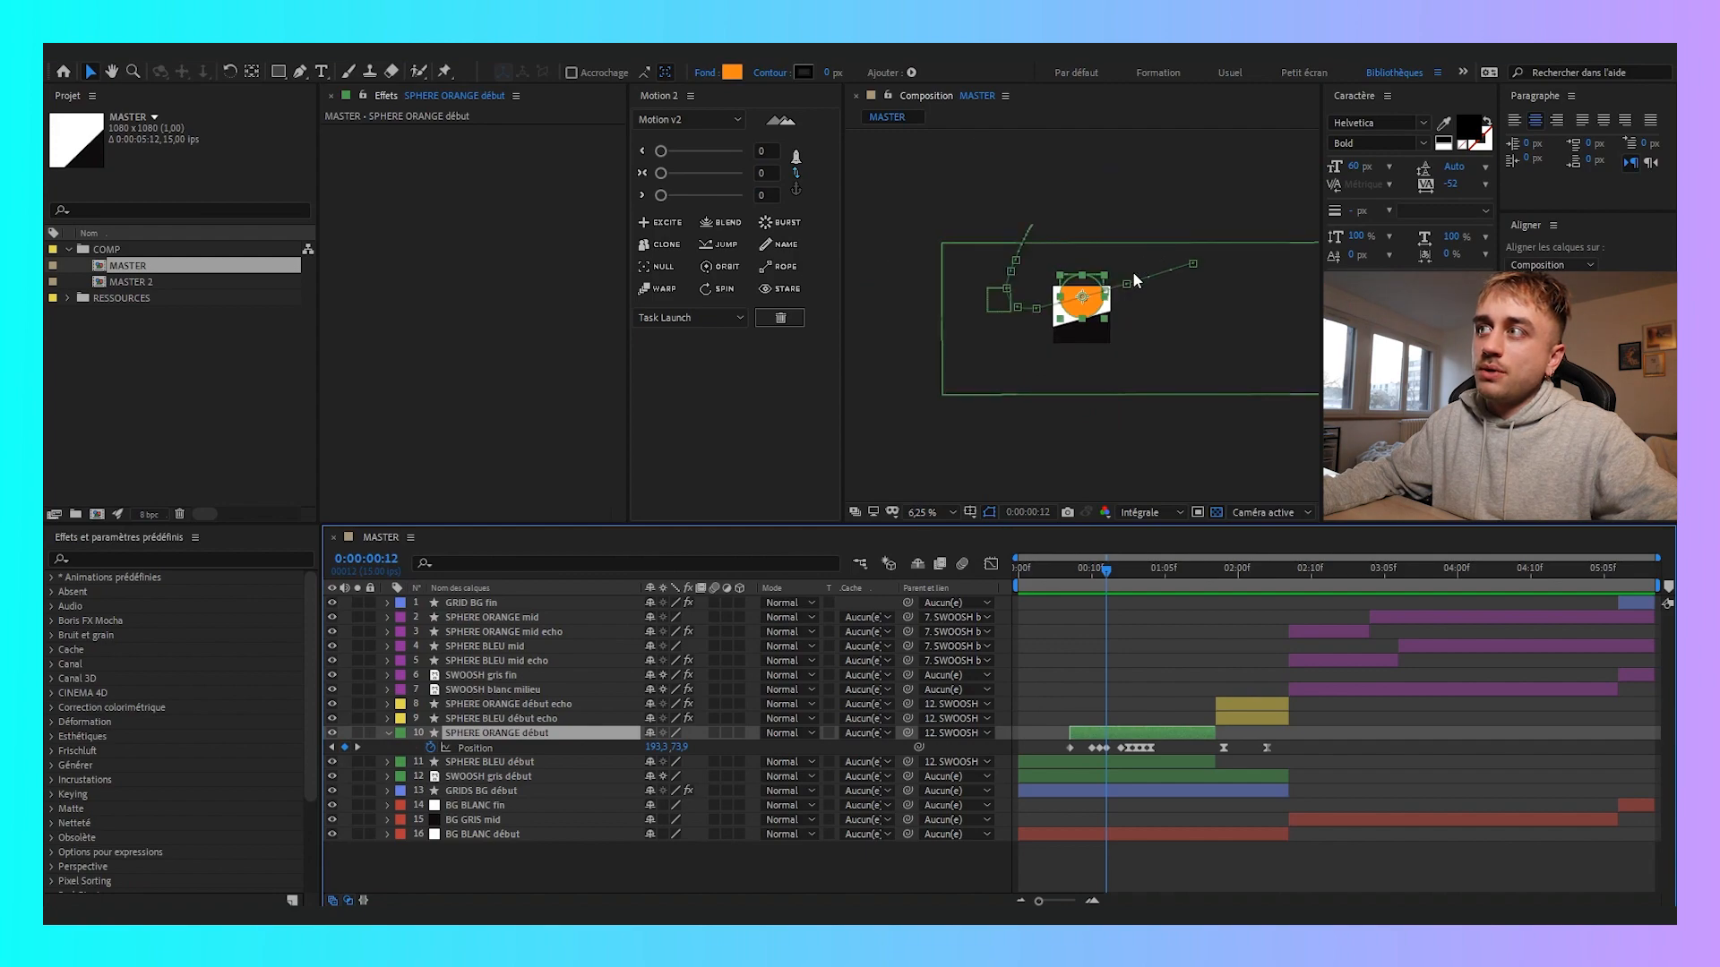
{"action": "left_click", "coordinate": [1174, 581]}
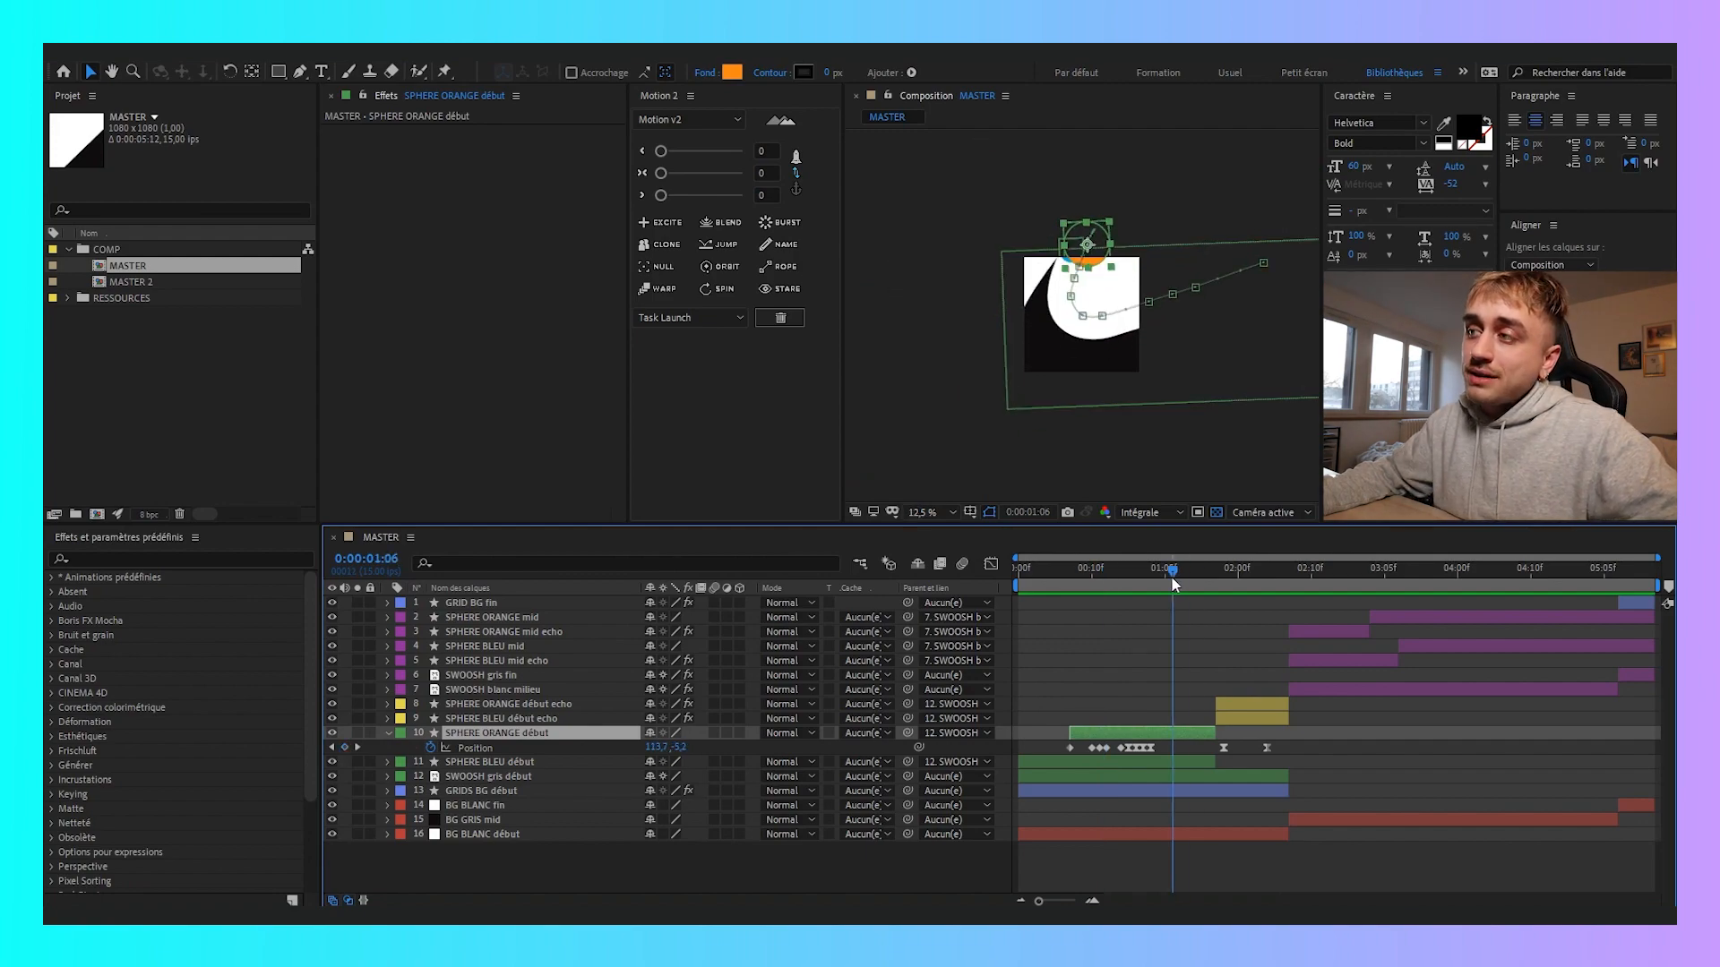
{"action": "mouse_move", "coordinate": [1174, 584]}
{"action": "left_mouse_down"}
{"action": "mouse_move", "coordinate": [1061, 577]}
{"action": "mouse_move", "coordinate": [1385, 574]}
{"action": "mouse_move", "coordinate": [1102, 578]}
{"action": "mouse_move", "coordinate": [1212, 582]}
{"action": "mouse_move", "coordinate": [1188, 582]}
{"action": "left_mouse_up"}
{"action": "left_click", "coordinate": [1462, 580]}
Keyframe the SPHERE ORANGE début layer's Position at 0:00:01:08 with an X value of 108.1
{"action": "left_click_drag", "start_coordinate": [1040, 749], "coordinate": [1299, 751]}
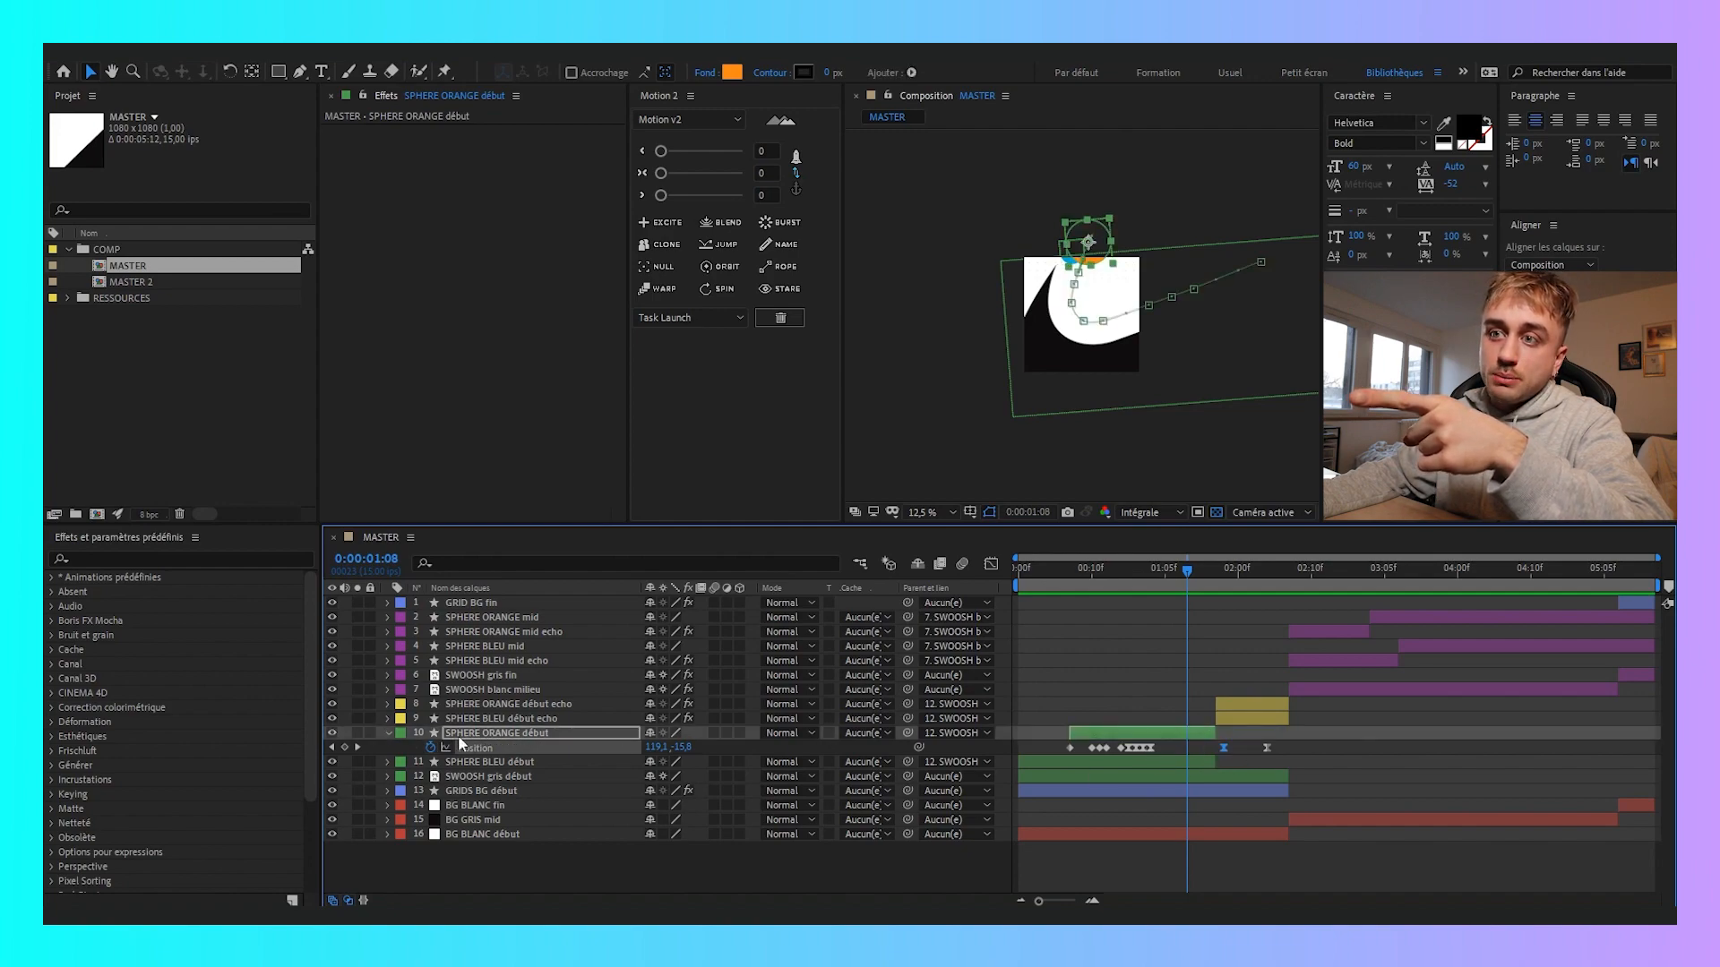
{"action": "left_click_drag", "start_coordinate": [658, 746], "coordinate": [744, 697]}
{"action": "key", "text": "period"}
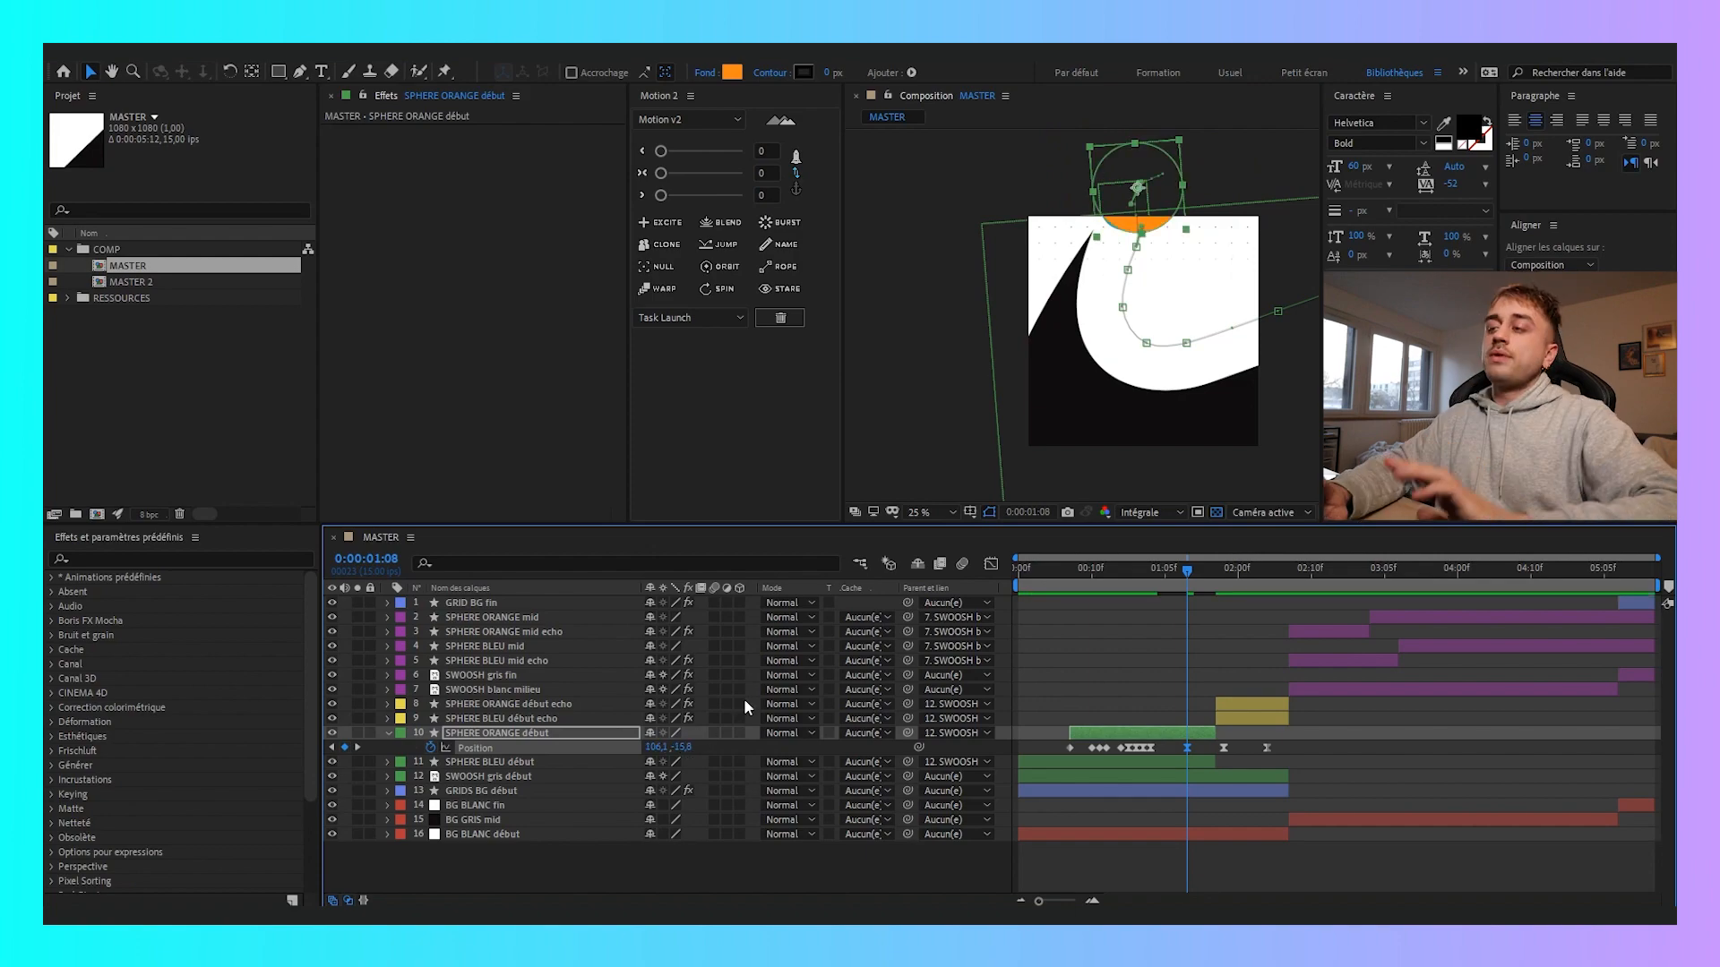
Reveal the animated properties of every layer and look through their keyframes and expressions
{"action": "left_click", "coordinate": [1168, 873]}
{"action": "key", "text": "u"}
{"action": "key", "text": "u"}
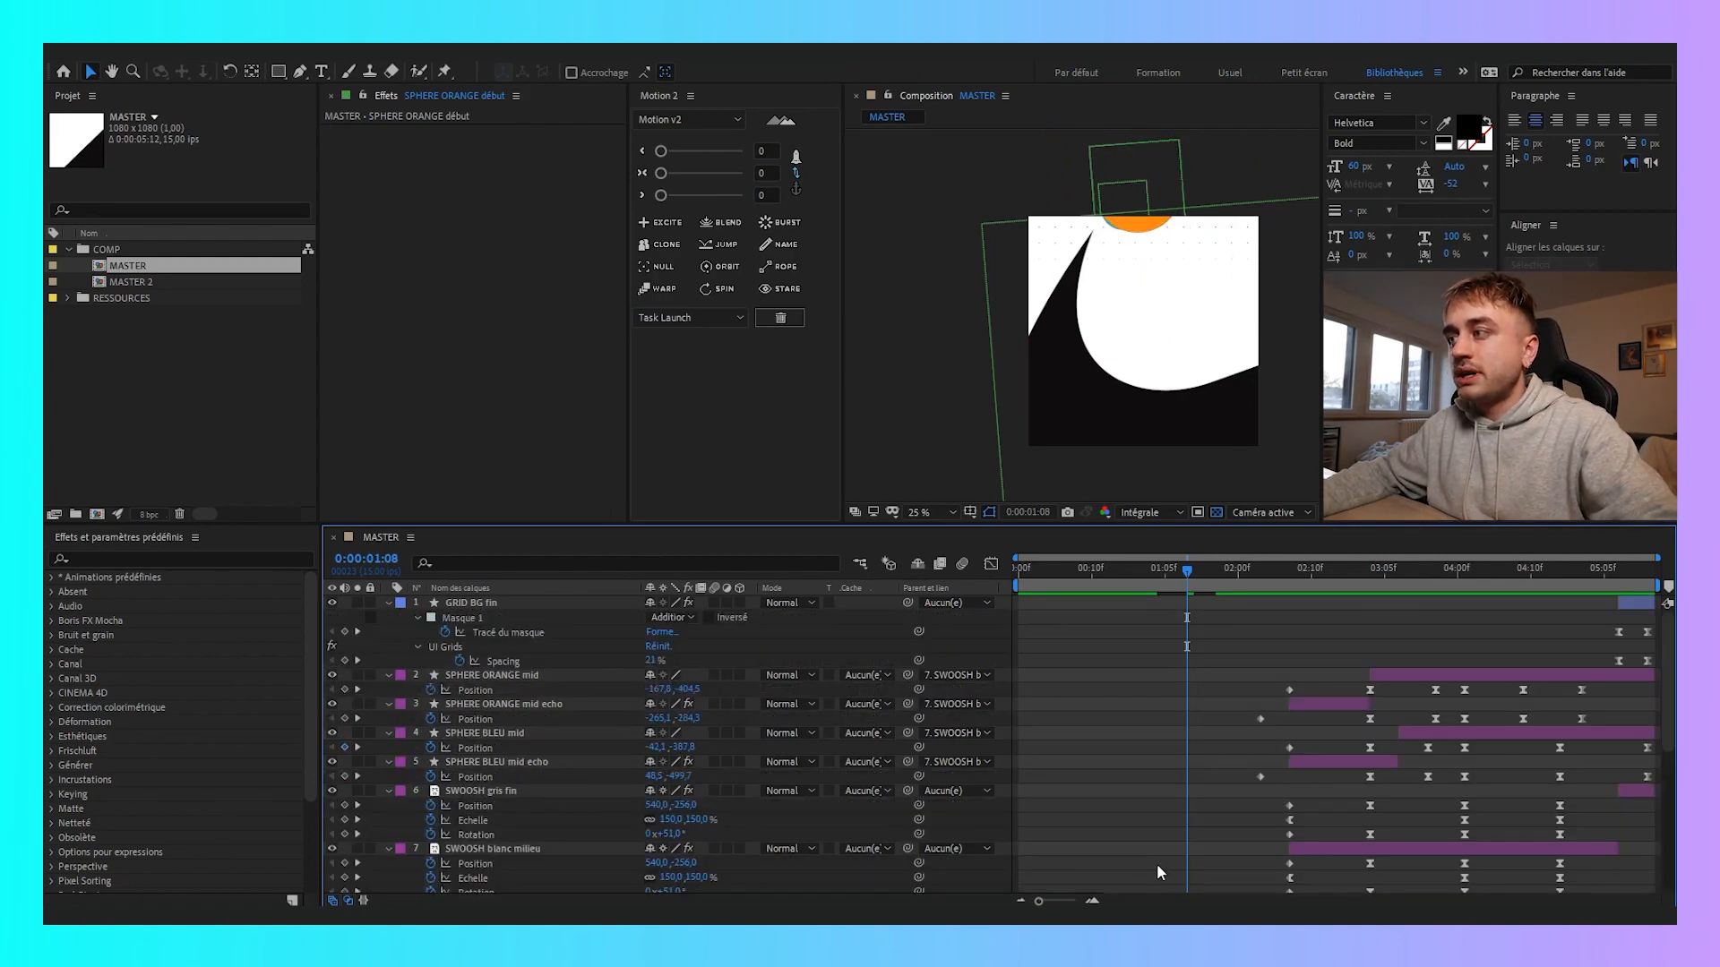
{"action": "scroll", "coordinate": [1212, 713], "scroll_direction": "down", "scroll_amount": 10}
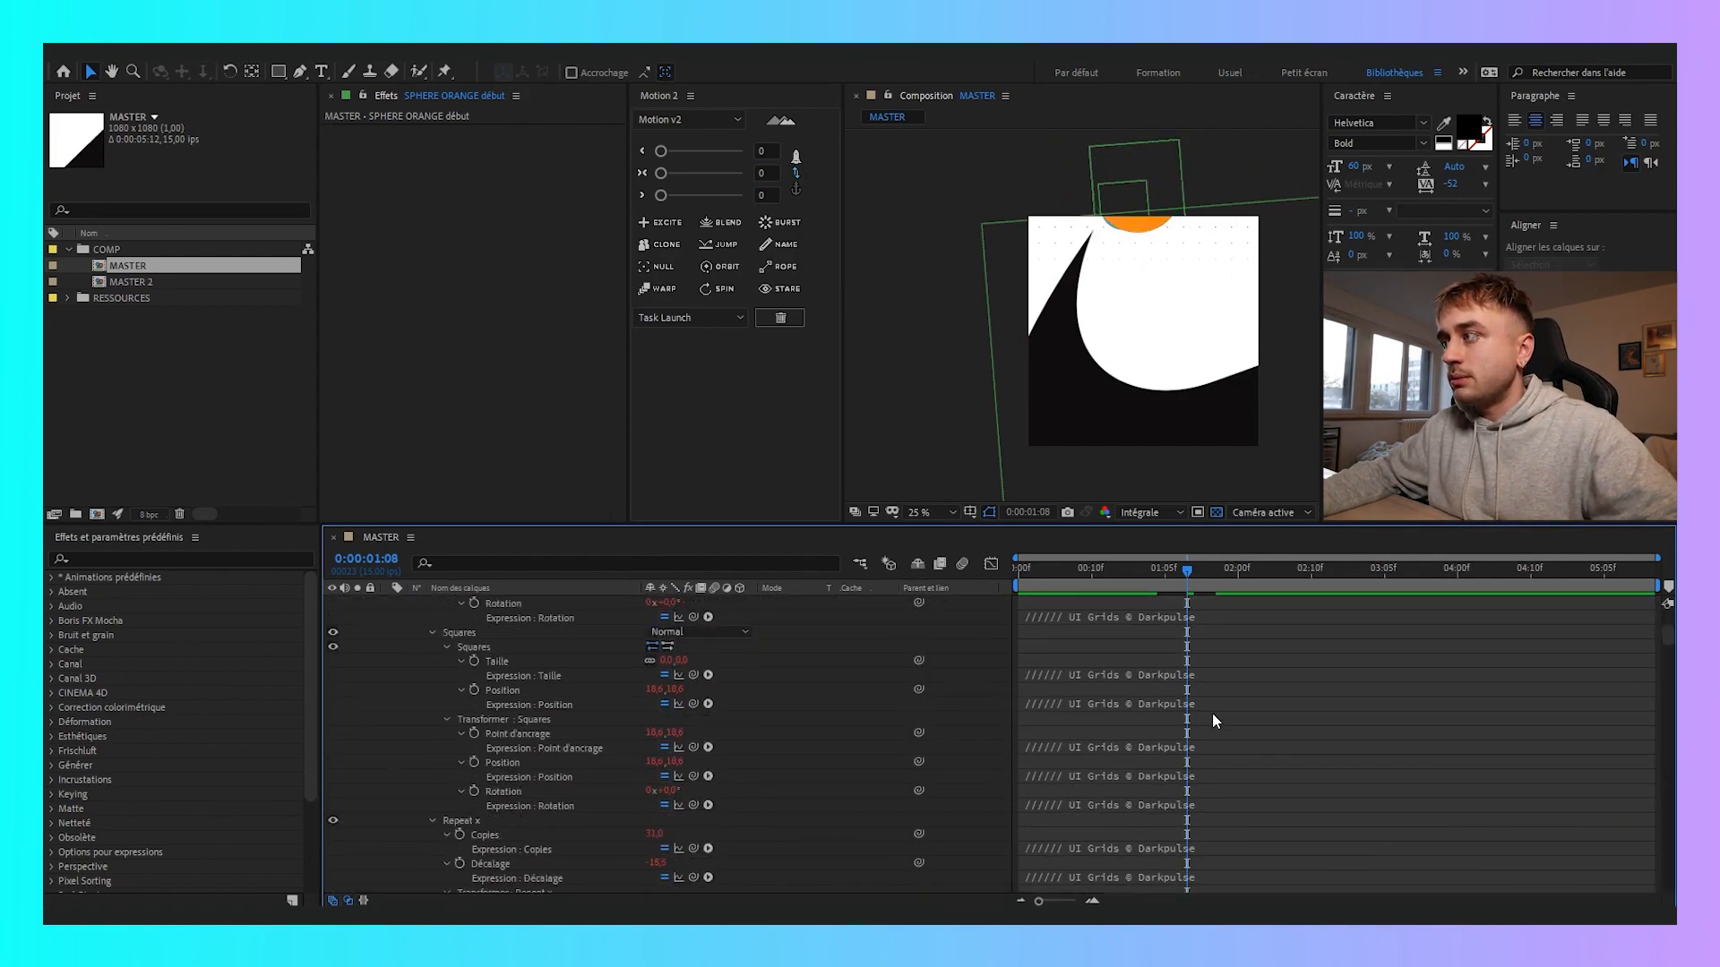
{"action": "left_click_drag", "start_coordinate": [1661, 778], "coordinate": [1666, 851]}
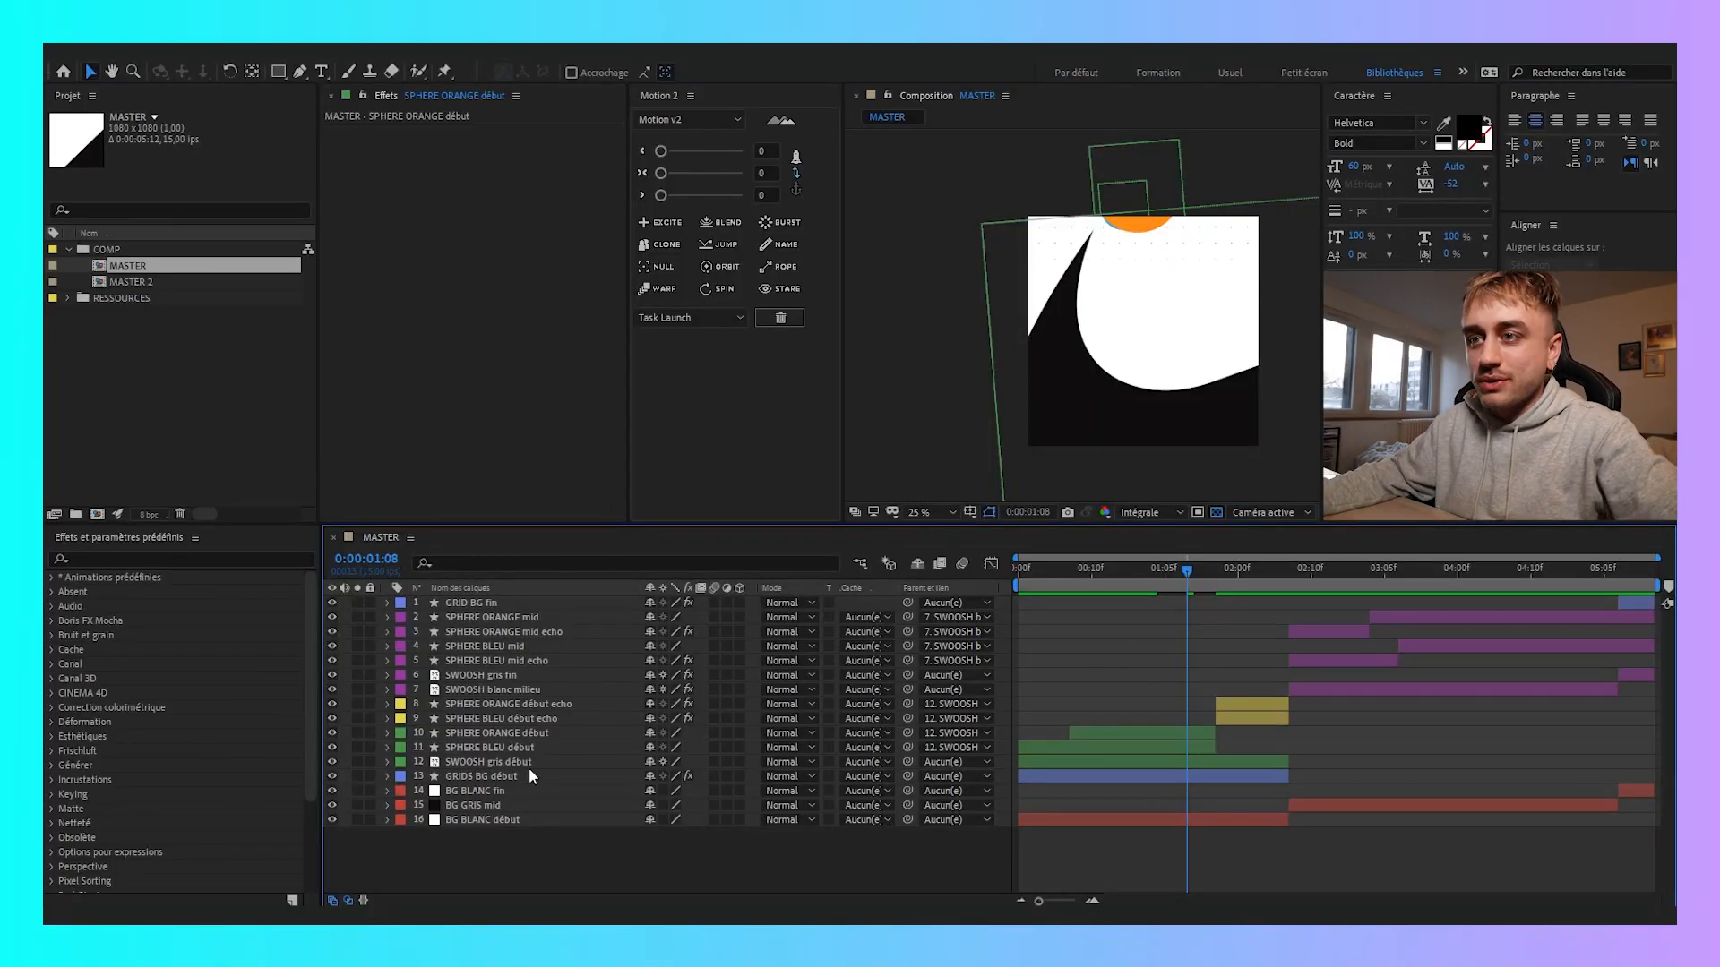
Examine the three background solids, BG BLANC fin, BG GRIS mid and BG BLANC début, and how they follow each other in time
{"action": "left_click_drag", "start_coordinate": [1243, 587], "coordinate": [1626, 609]}
{"action": "left_click", "coordinate": [1266, 803]}
{"action": "left_click", "coordinate": [1261, 817]}
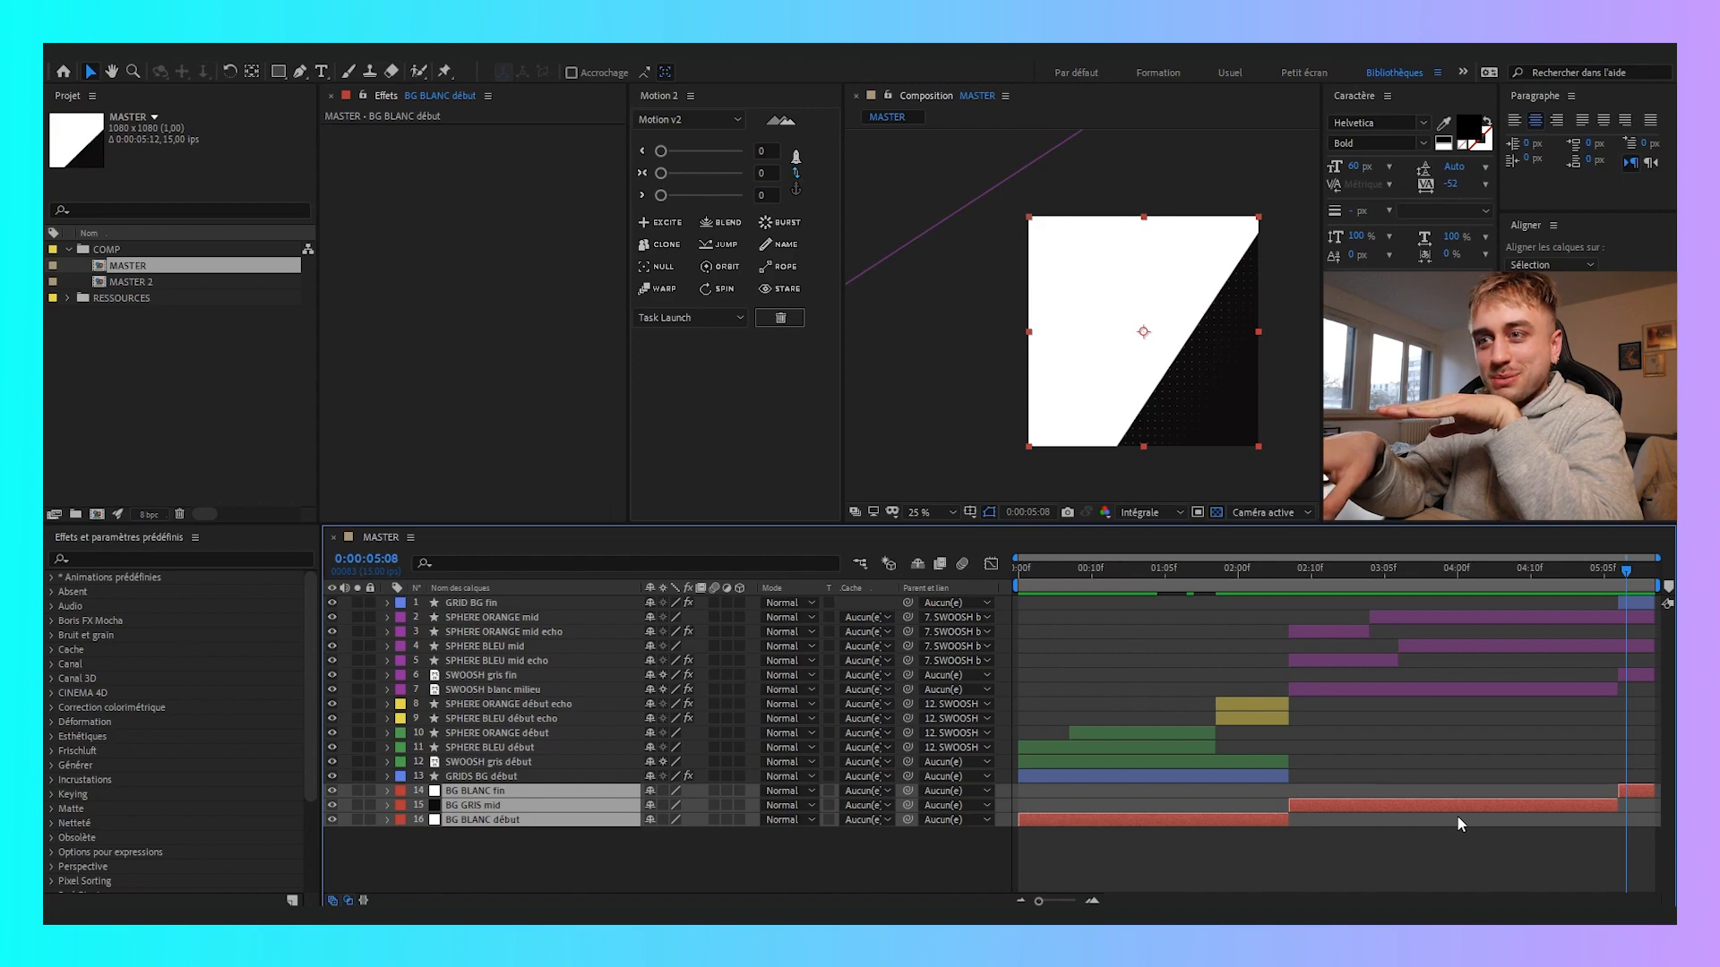
Select the GRIDS BG début layer and examine its dot grid between about 0:00:01:02 and 0:00:01:06
{"action": "left_click", "coordinate": [1277, 775]}
{"action": "left_click_drag", "start_coordinate": [1220, 572], "coordinate": [1176, 597]}
{"action": "scroll", "coordinate": [1115, 313], "scroll_direction": "up", "scroll_amount": 2}
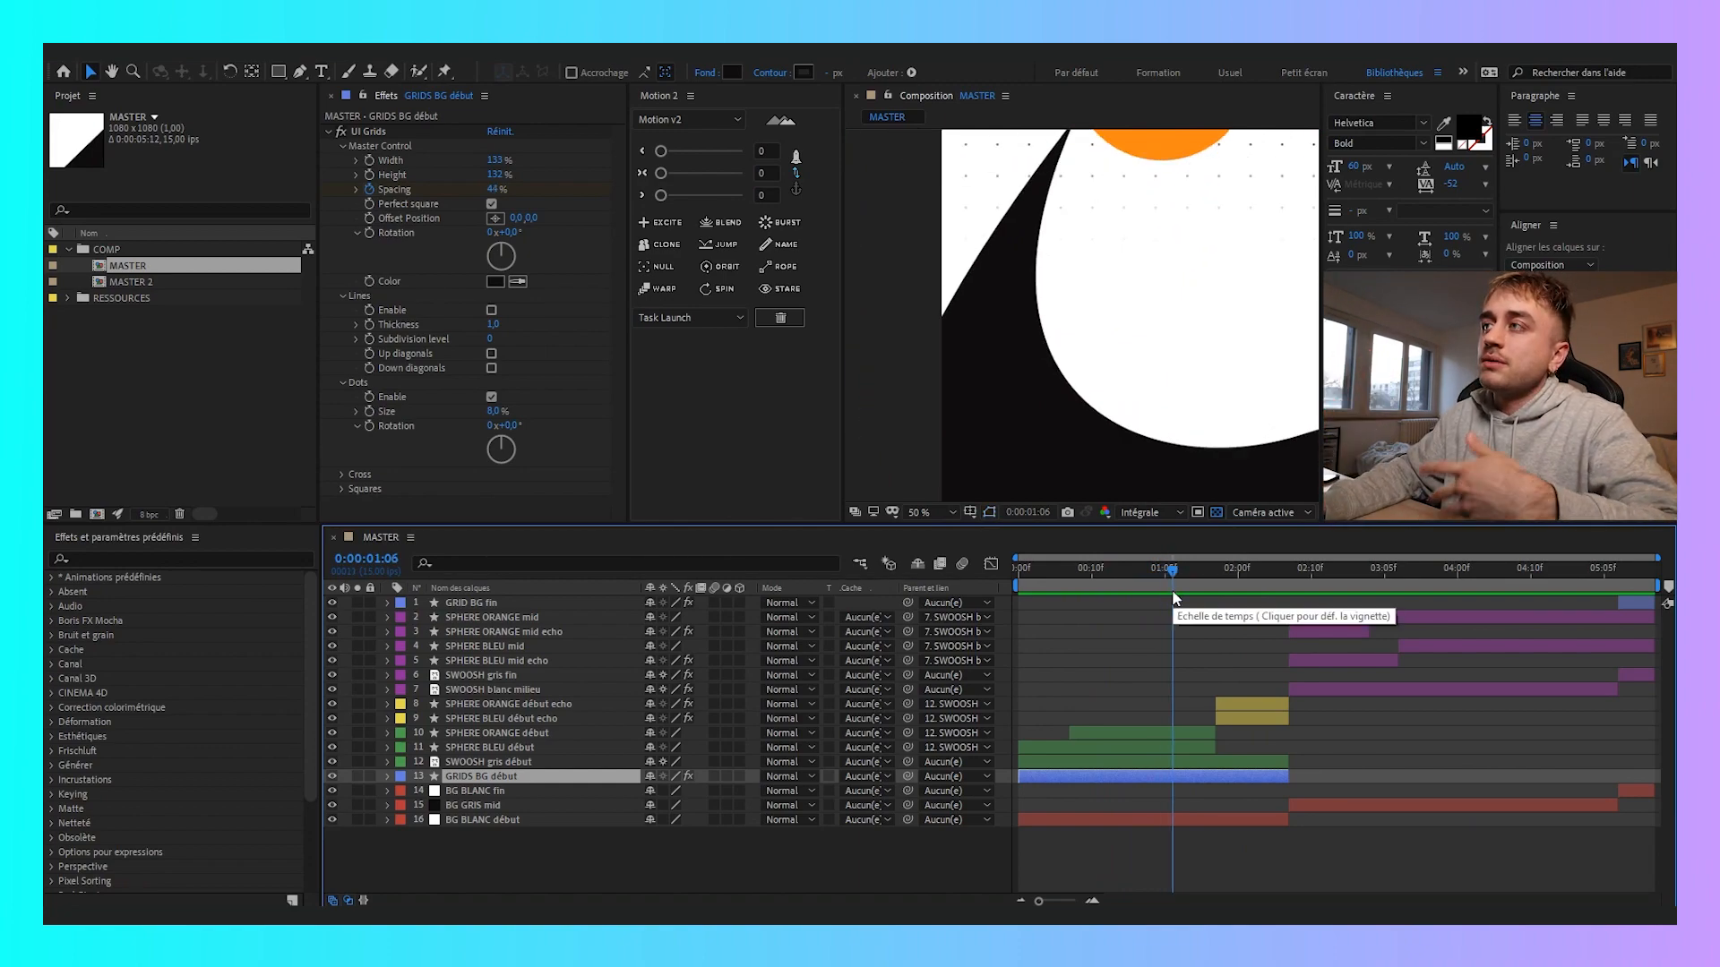
{"action": "key", "text": "space"}
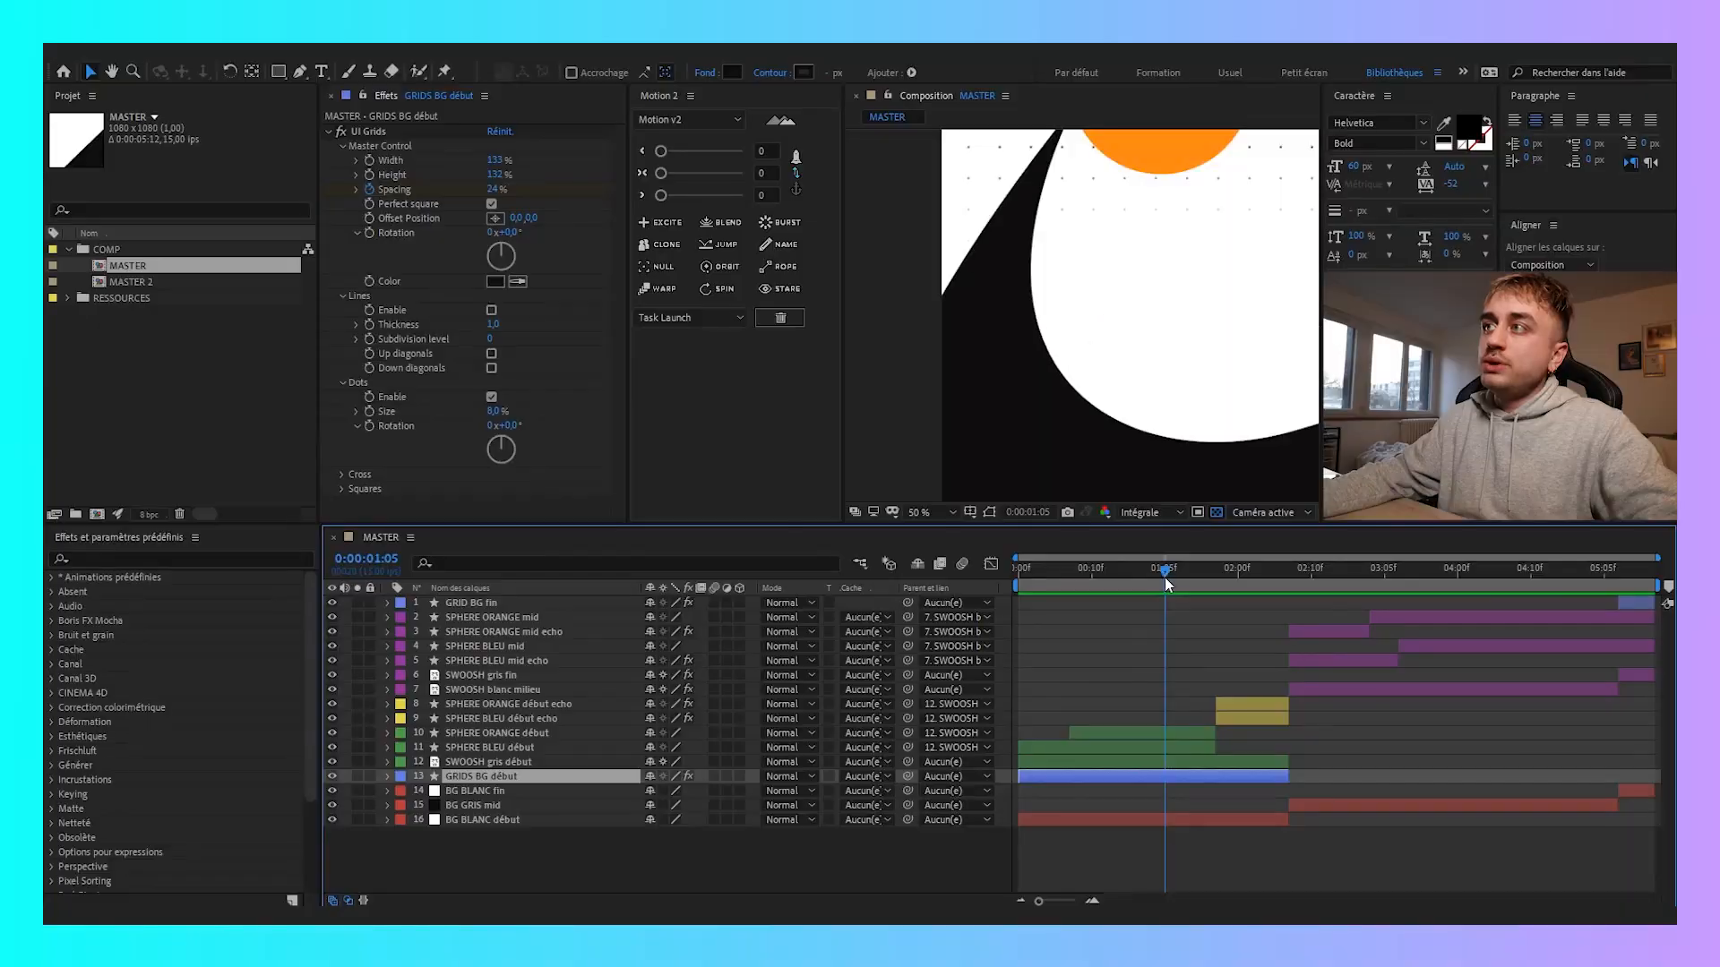
{"action": "left_click_drag", "start_coordinate": [1159, 589], "coordinate": [1142, 589]}
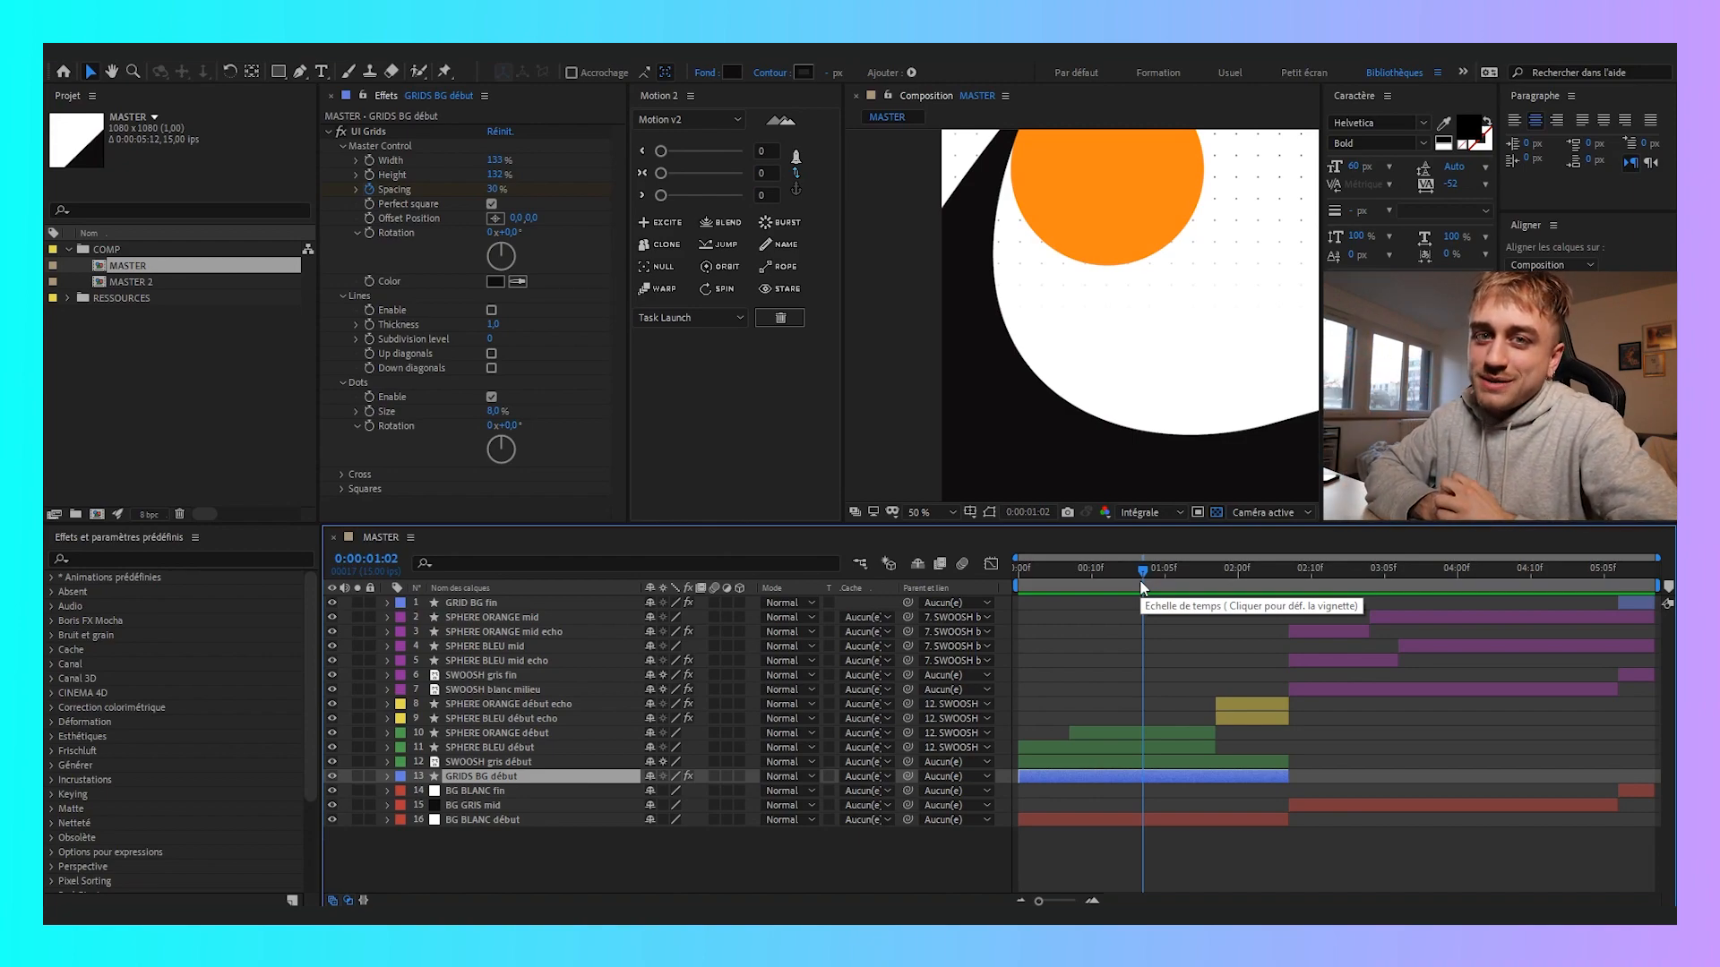
Select the GRID BG fin layer, examine its dots around 0:00:05:08, and play the looping animation
{"action": "left_click", "coordinate": [1626, 580]}
{"action": "left_click", "coordinate": [1630, 604]}
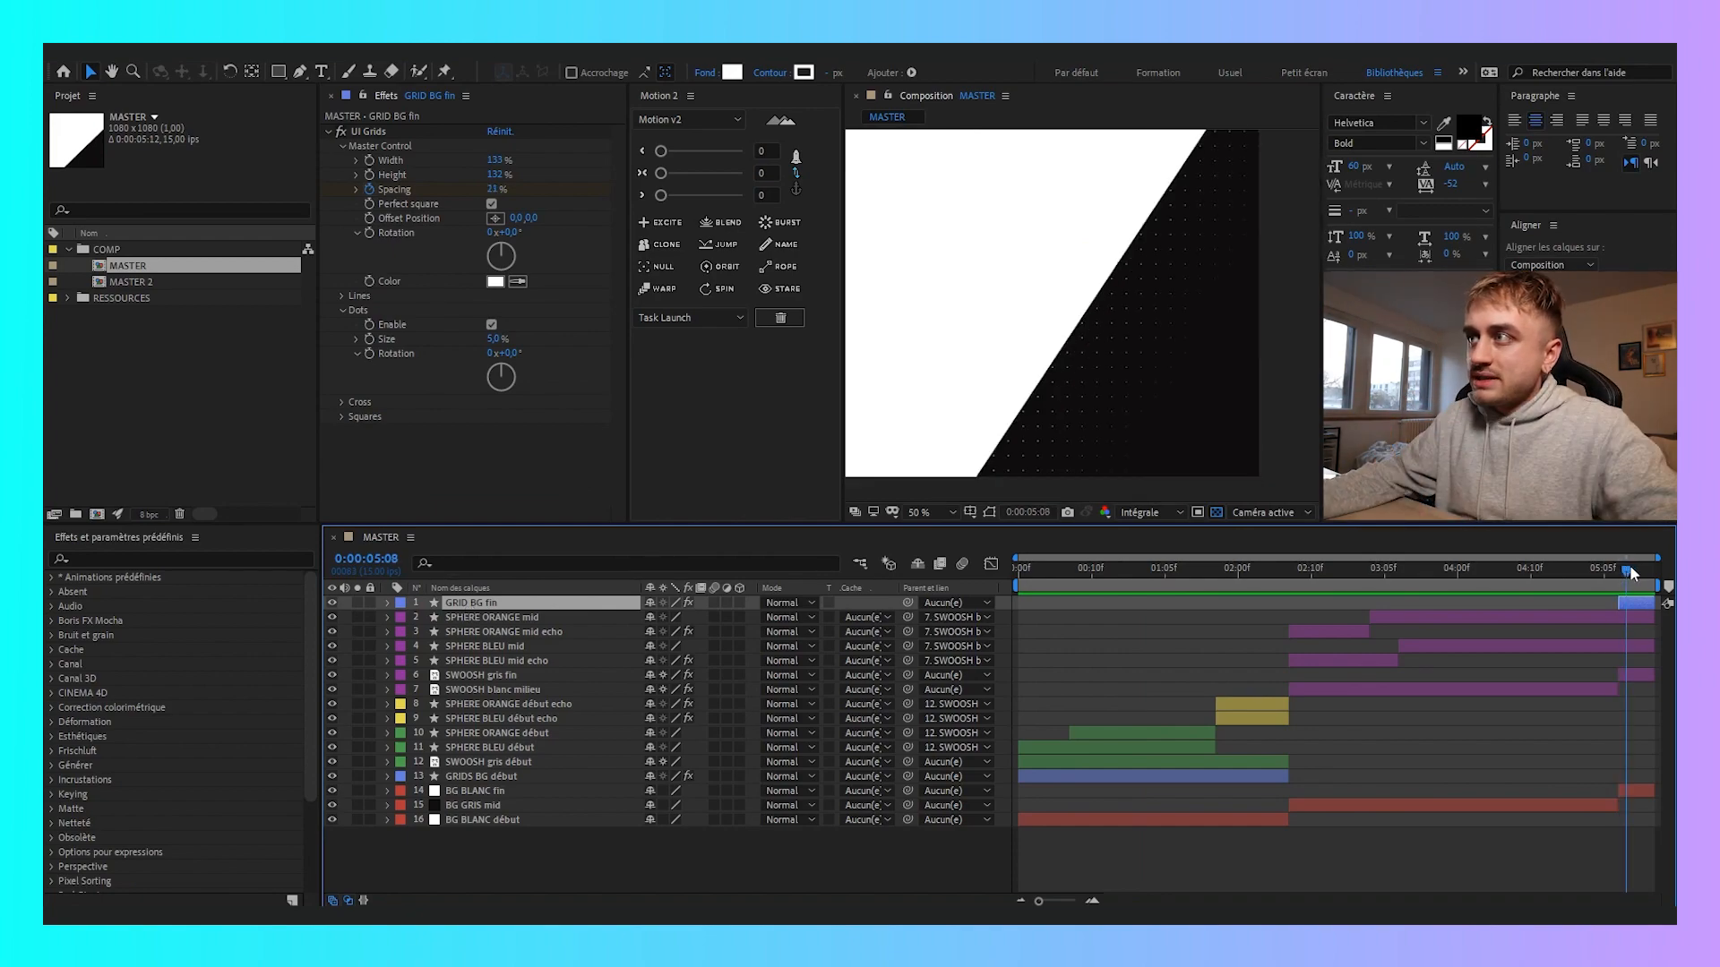
{"action": "left_click_drag", "start_coordinate": [1630, 570], "coordinate": [1617, 582]}
{"action": "key", "text": "space"}
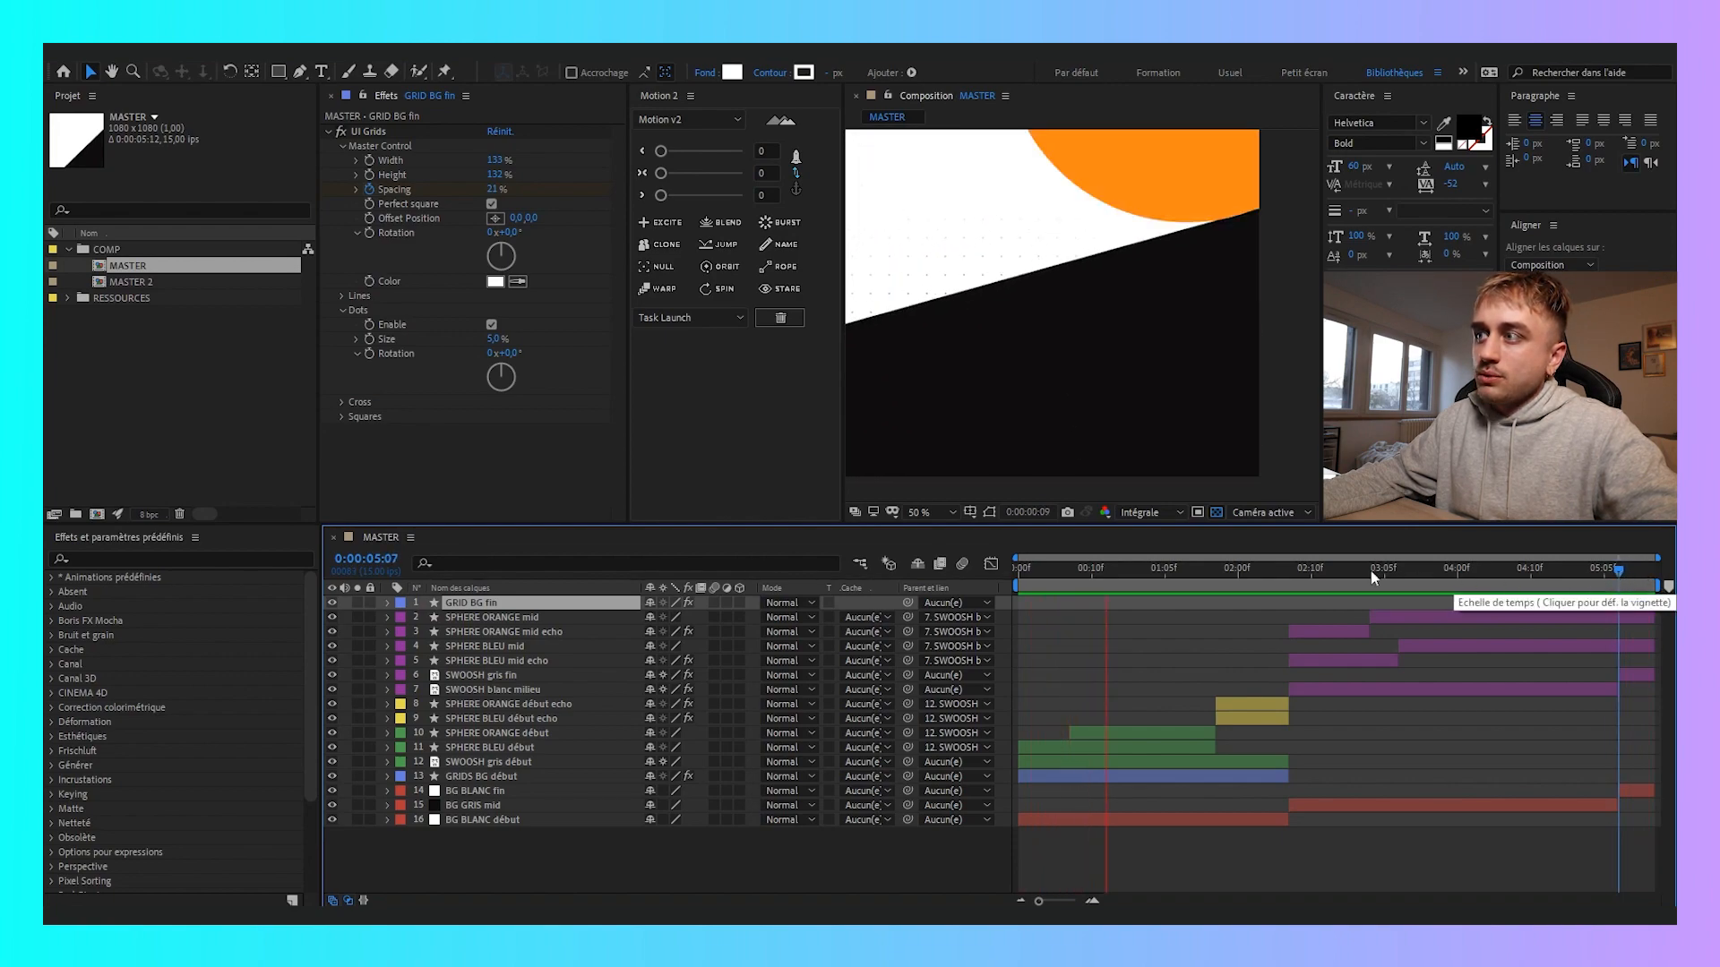
{"action": "scroll", "coordinate": [1190, 380], "scroll_direction": "down", "scroll_amount": 2}
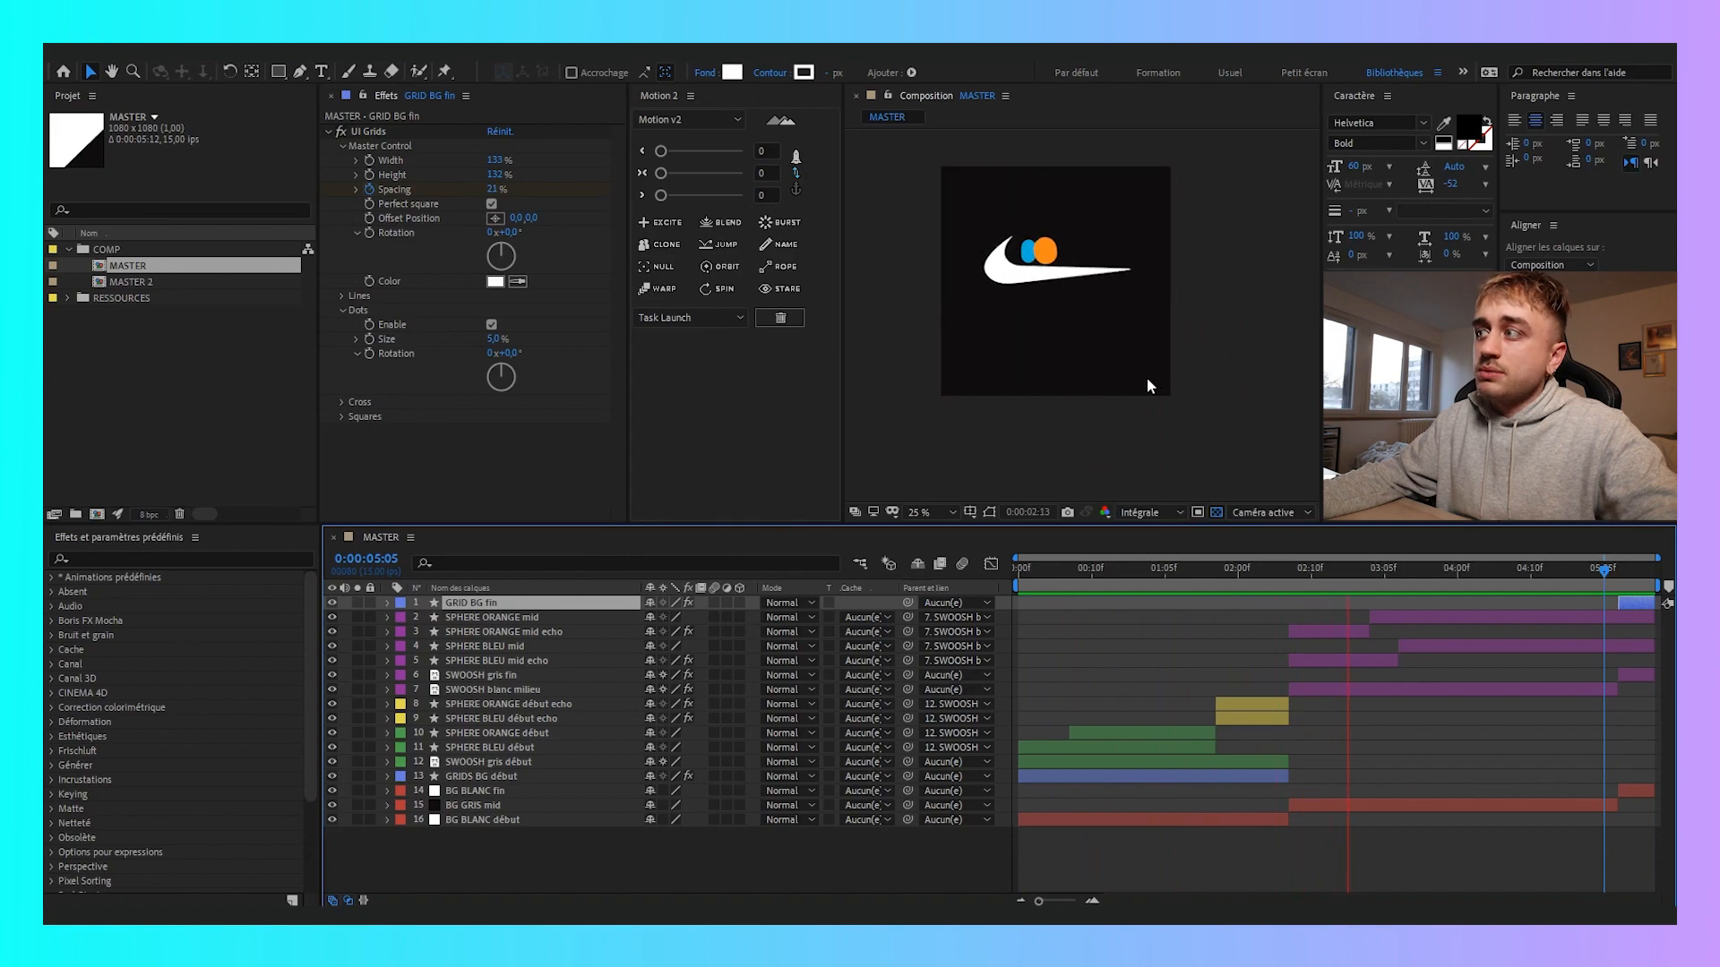
{"action": "key", "text": "space"}
{"action": "key", "text": "space"}
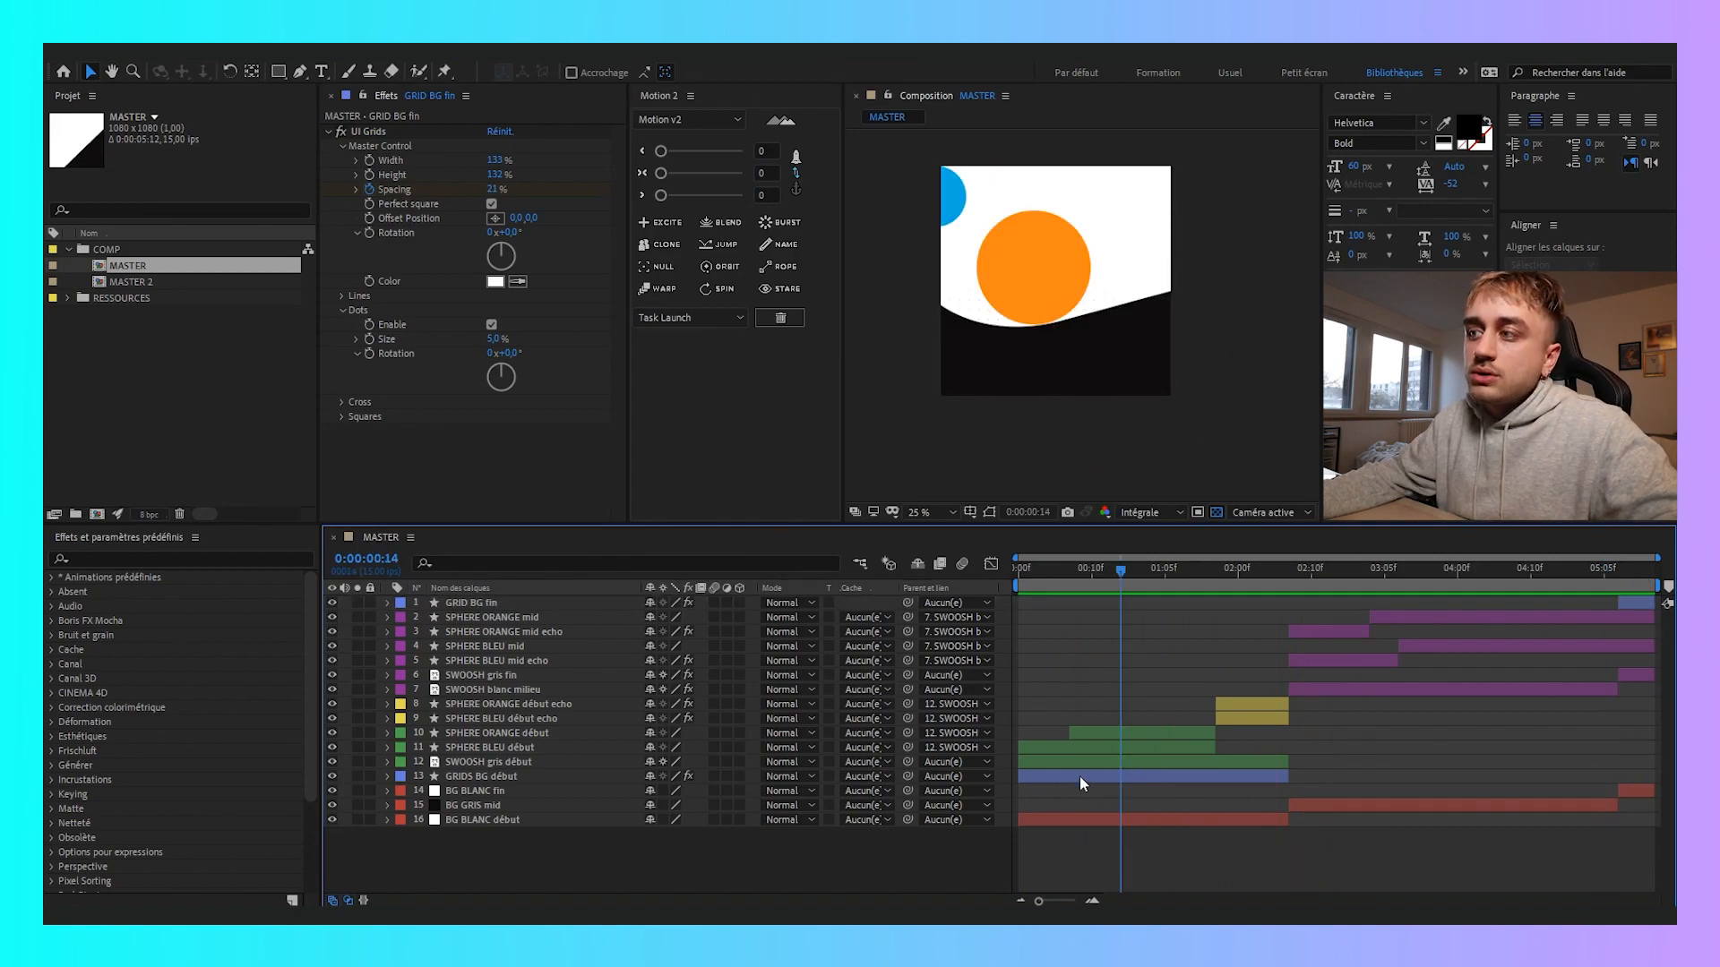
Toggle the SWOOSH gris début layer's visibility off and on at 0:00:01:07 to check which shape it forms
{"action": "left_click", "coordinate": [1080, 777]}
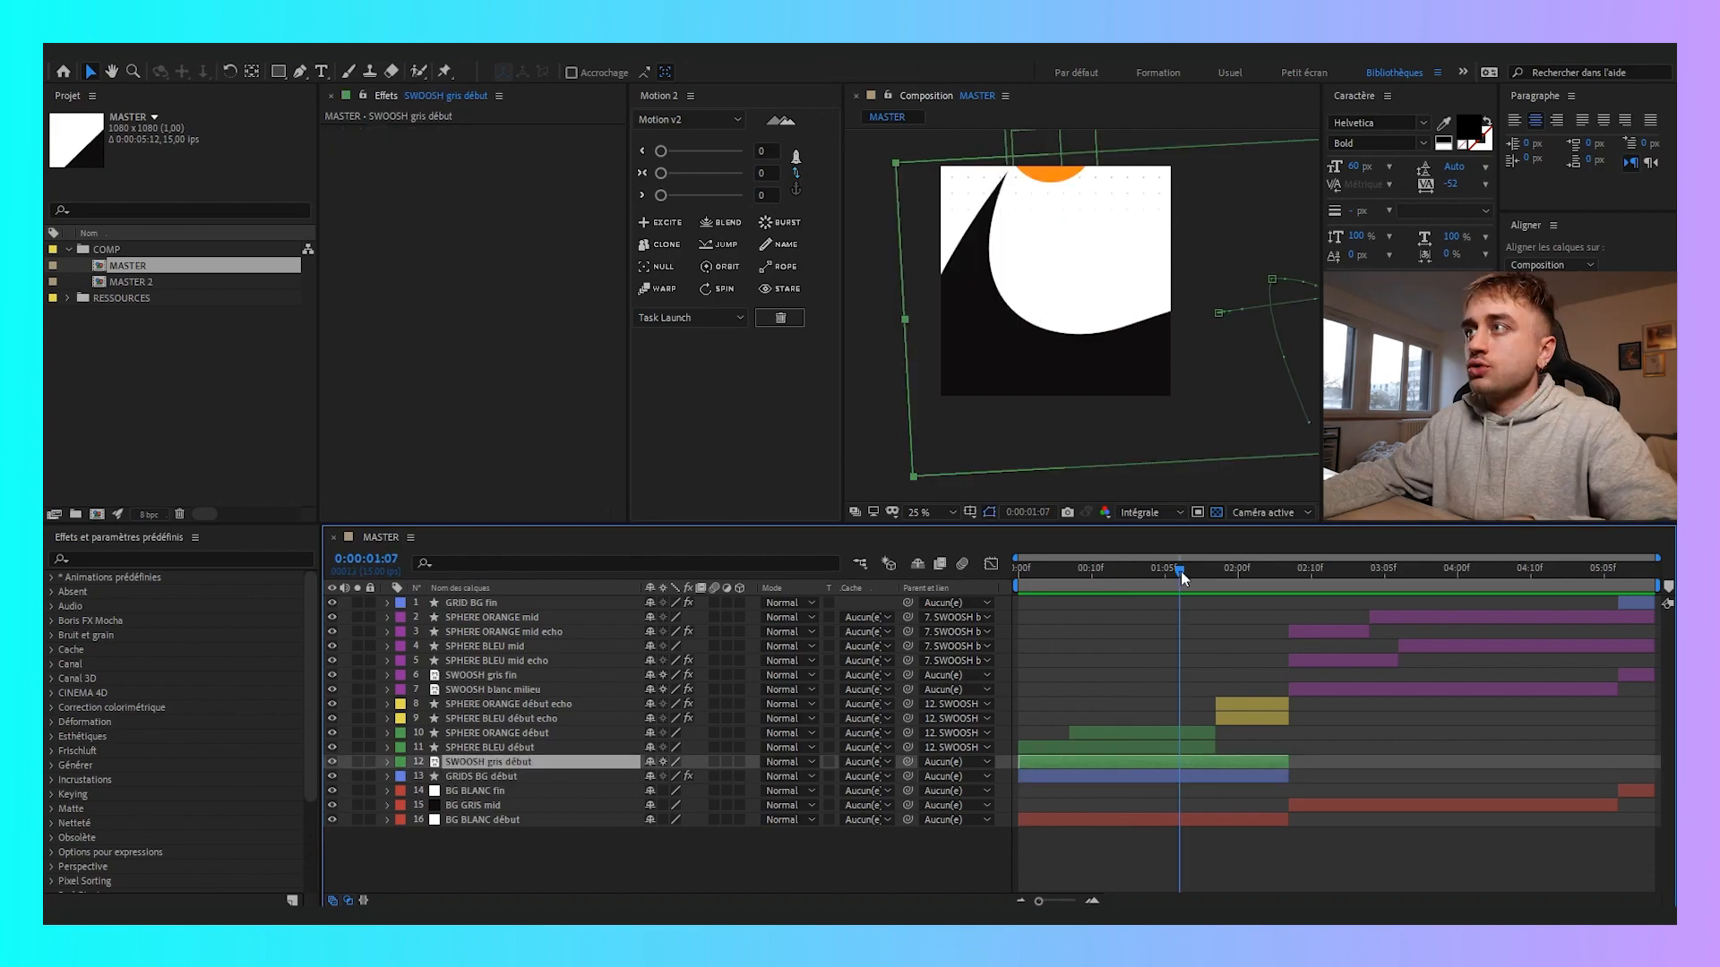
{"action": "mouse_move", "coordinate": [1179, 573]}
{"action": "left_mouse_down"}
{"action": "mouse_move", "coordinate": [1140, 573]}
{"action": "mouse_move", "coordinate": [1179, 573]}
{"action": "left_mouse_up"}
{"action": "left_click", "coordinate": [334, 761]}
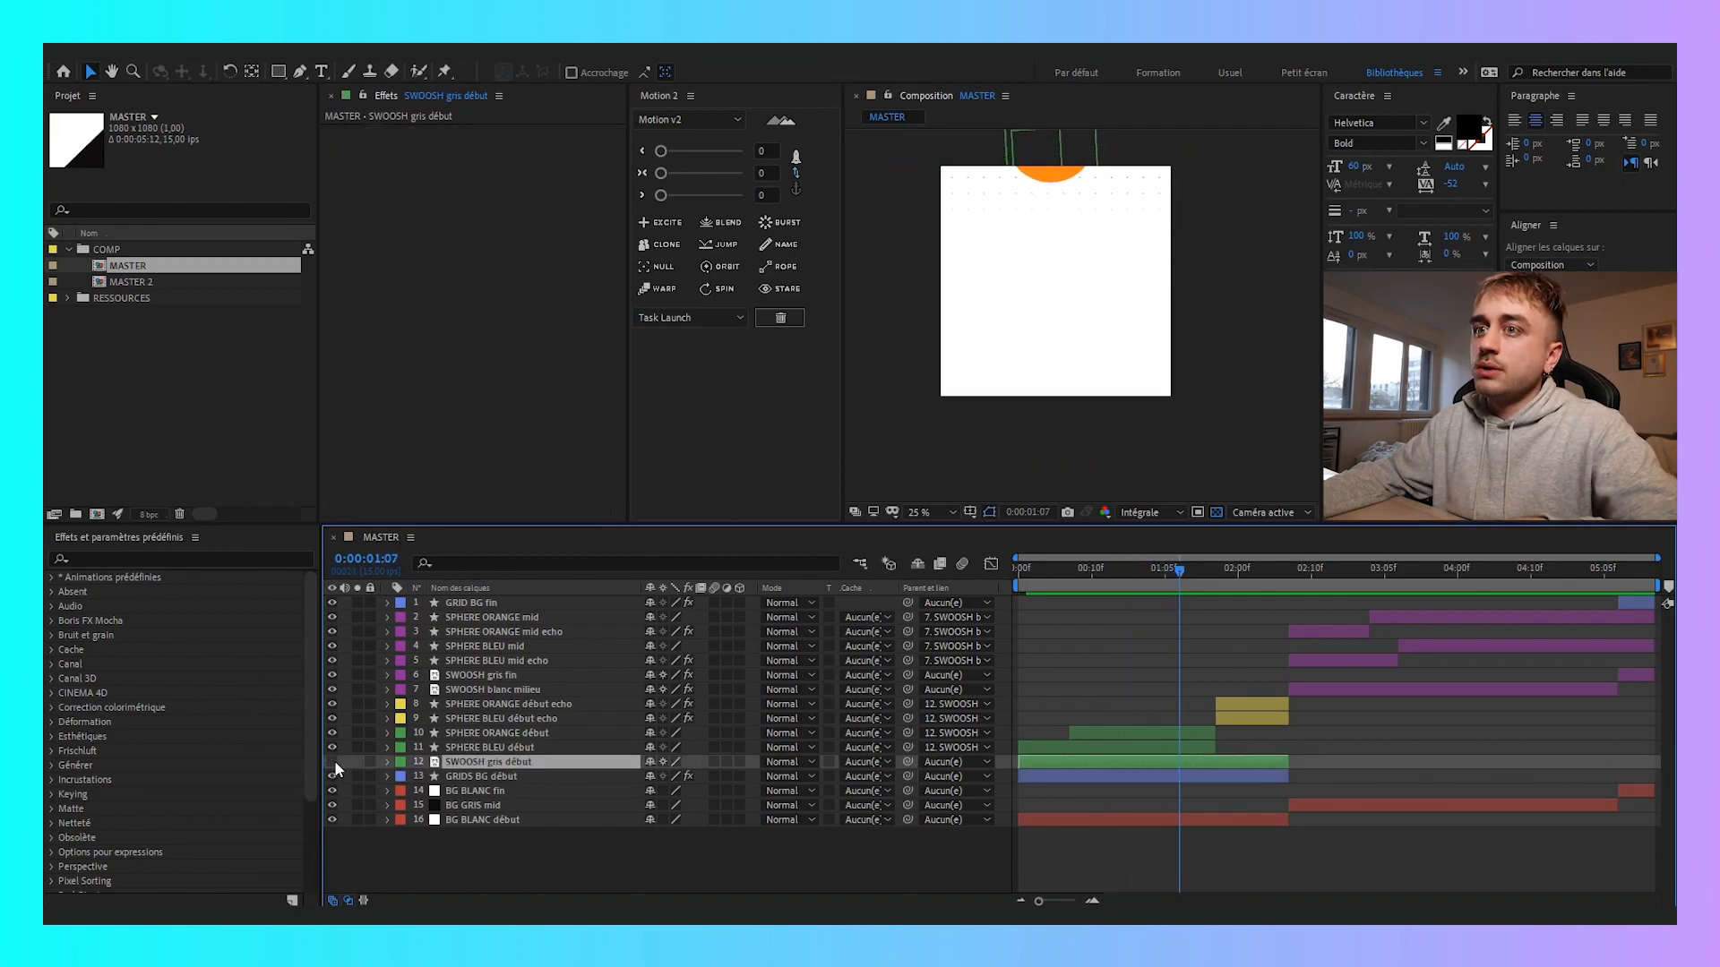
{"action": "left_click", "coordinate": [333, 761]}
{"action": "left_click", "coordinate": [333, 761]}
{"action": "left_click", "coordinate": [332, 762]}
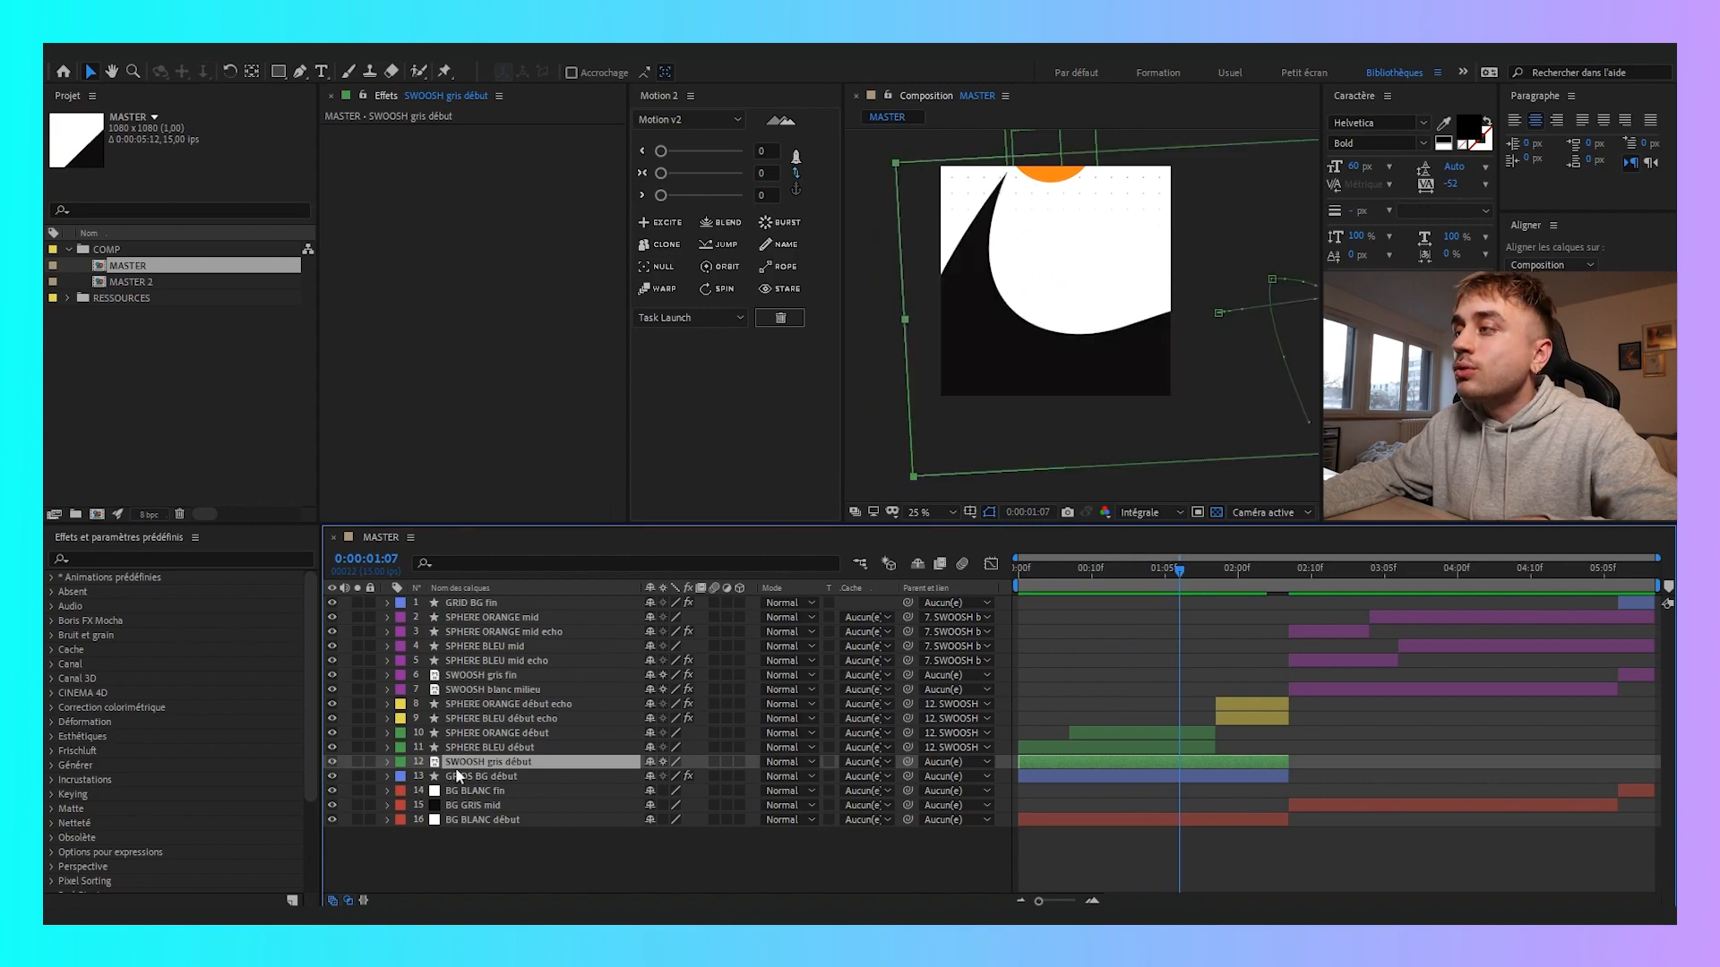
Examine the SWOOSH blanc milieu layer against the BG GRIS mid background from the changeover at 0:00:02:07
{"action": "left_click", "coordinate": [1335, 577]}
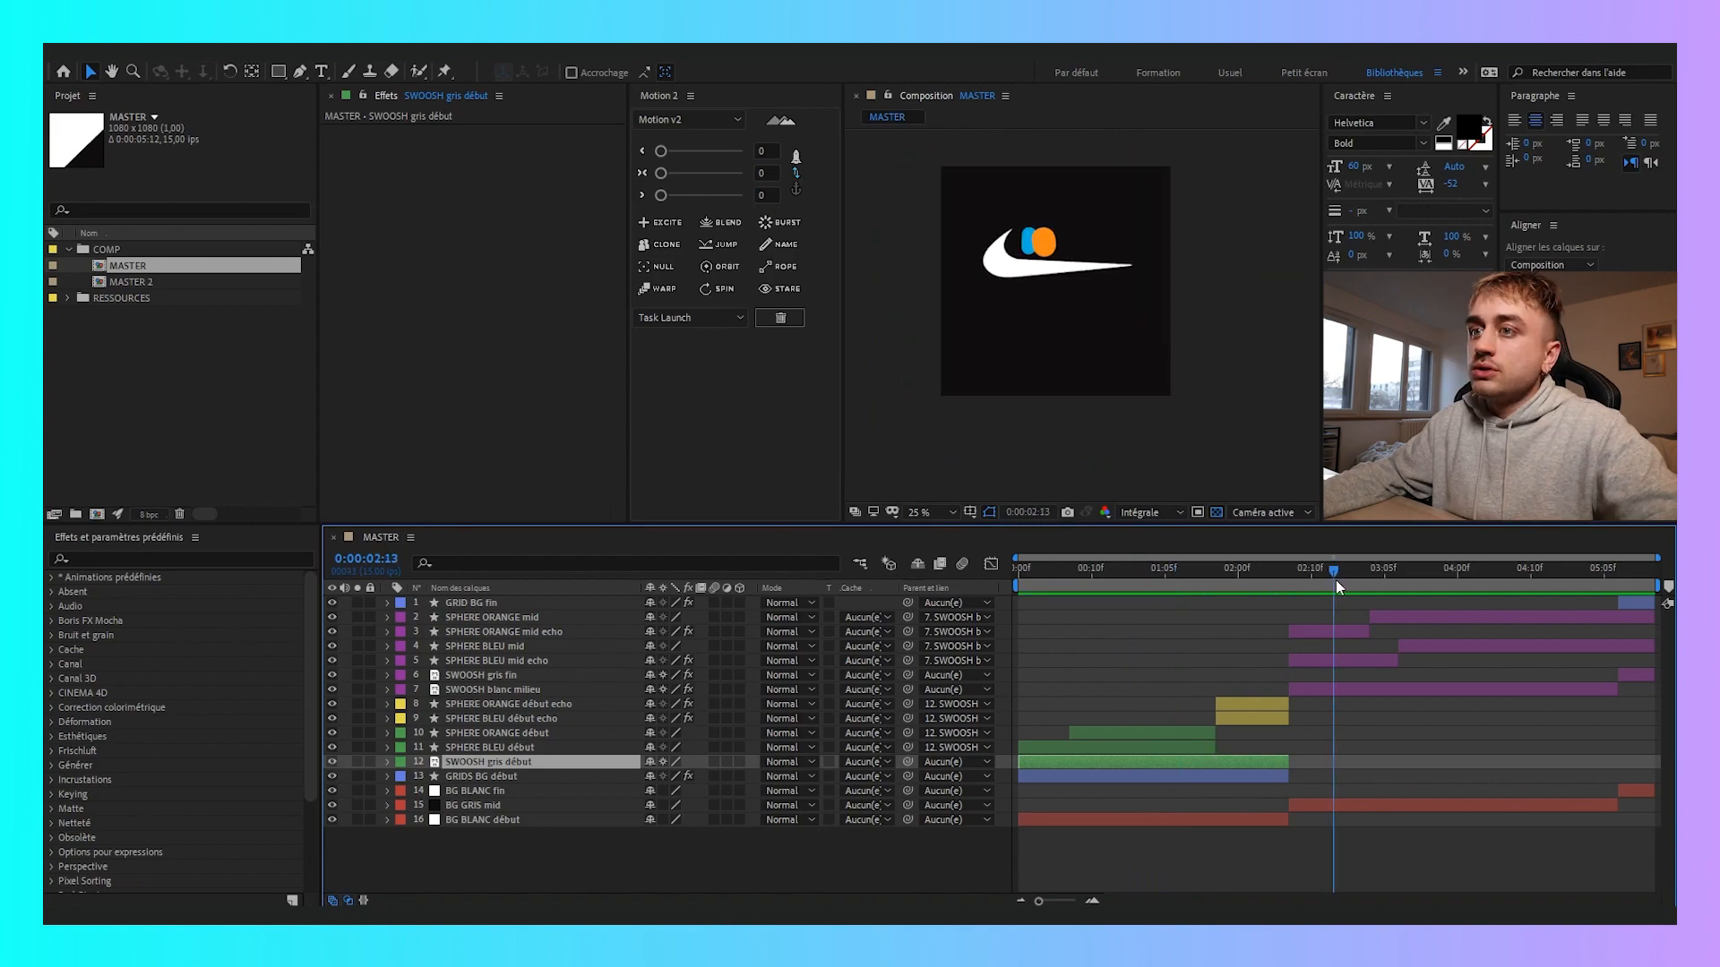
{"action": "left_click", "coordinate": [1458, 690]}
{"action": "left_click", "coordinate": [1138, 761]}
{"action": "left_click", "coordinate": [1458, 690]}
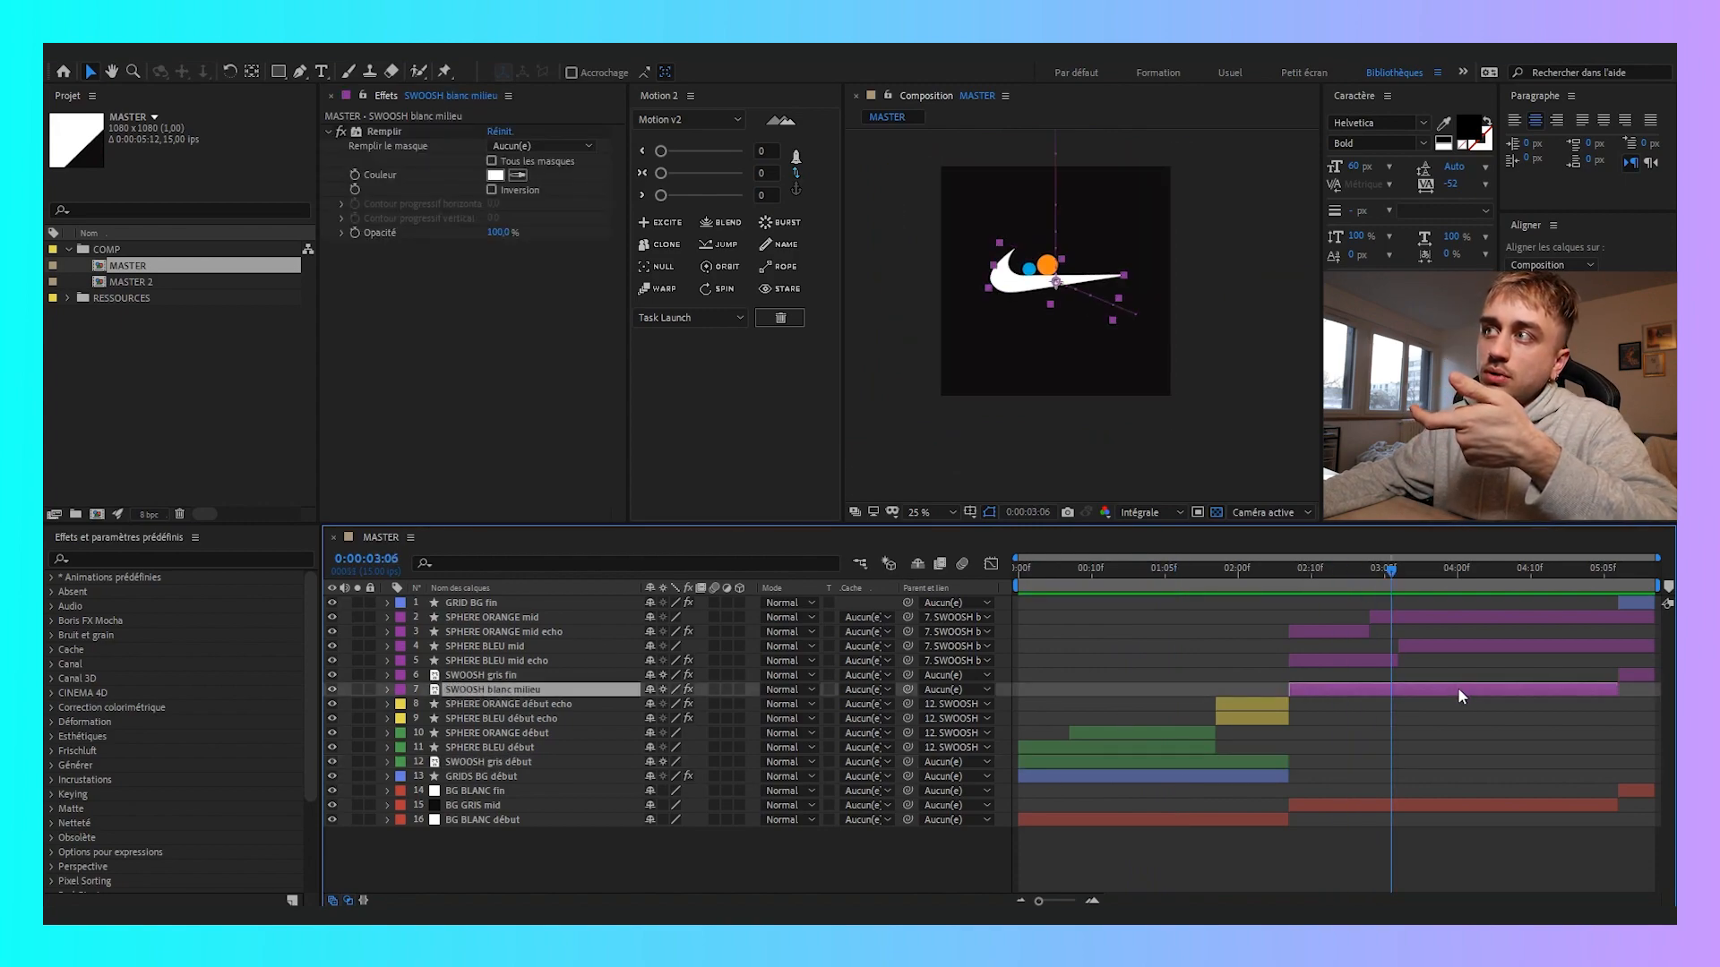
{"action": "mouse_move", "coordinate": [1309, 572]}
{"action": "left_mouse_down"}
{"action": "mouse_move", "coordinate": [1229, 566]}
{"action": "mouse_move", "coordinate": [1331, 574]}
{"action": "left_mouse_up"}
{"action": "left_click", "coordinate": [1295, 805]}
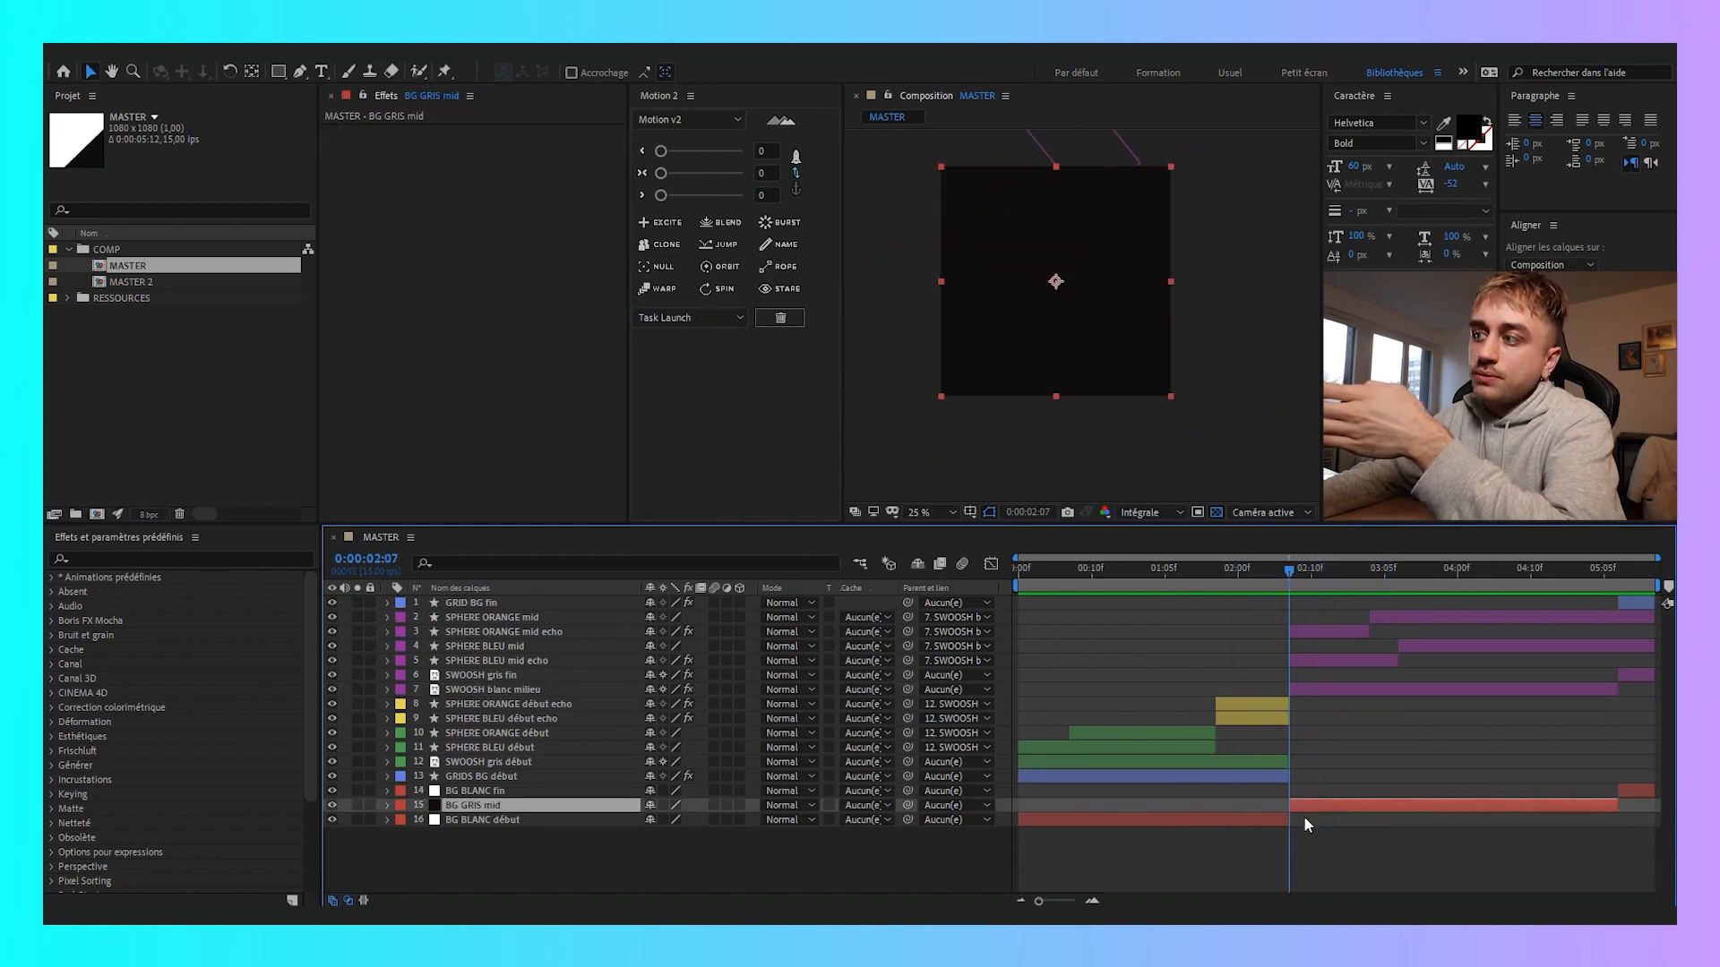
{"action": "left_click", "coordinate": [1317, 688]}
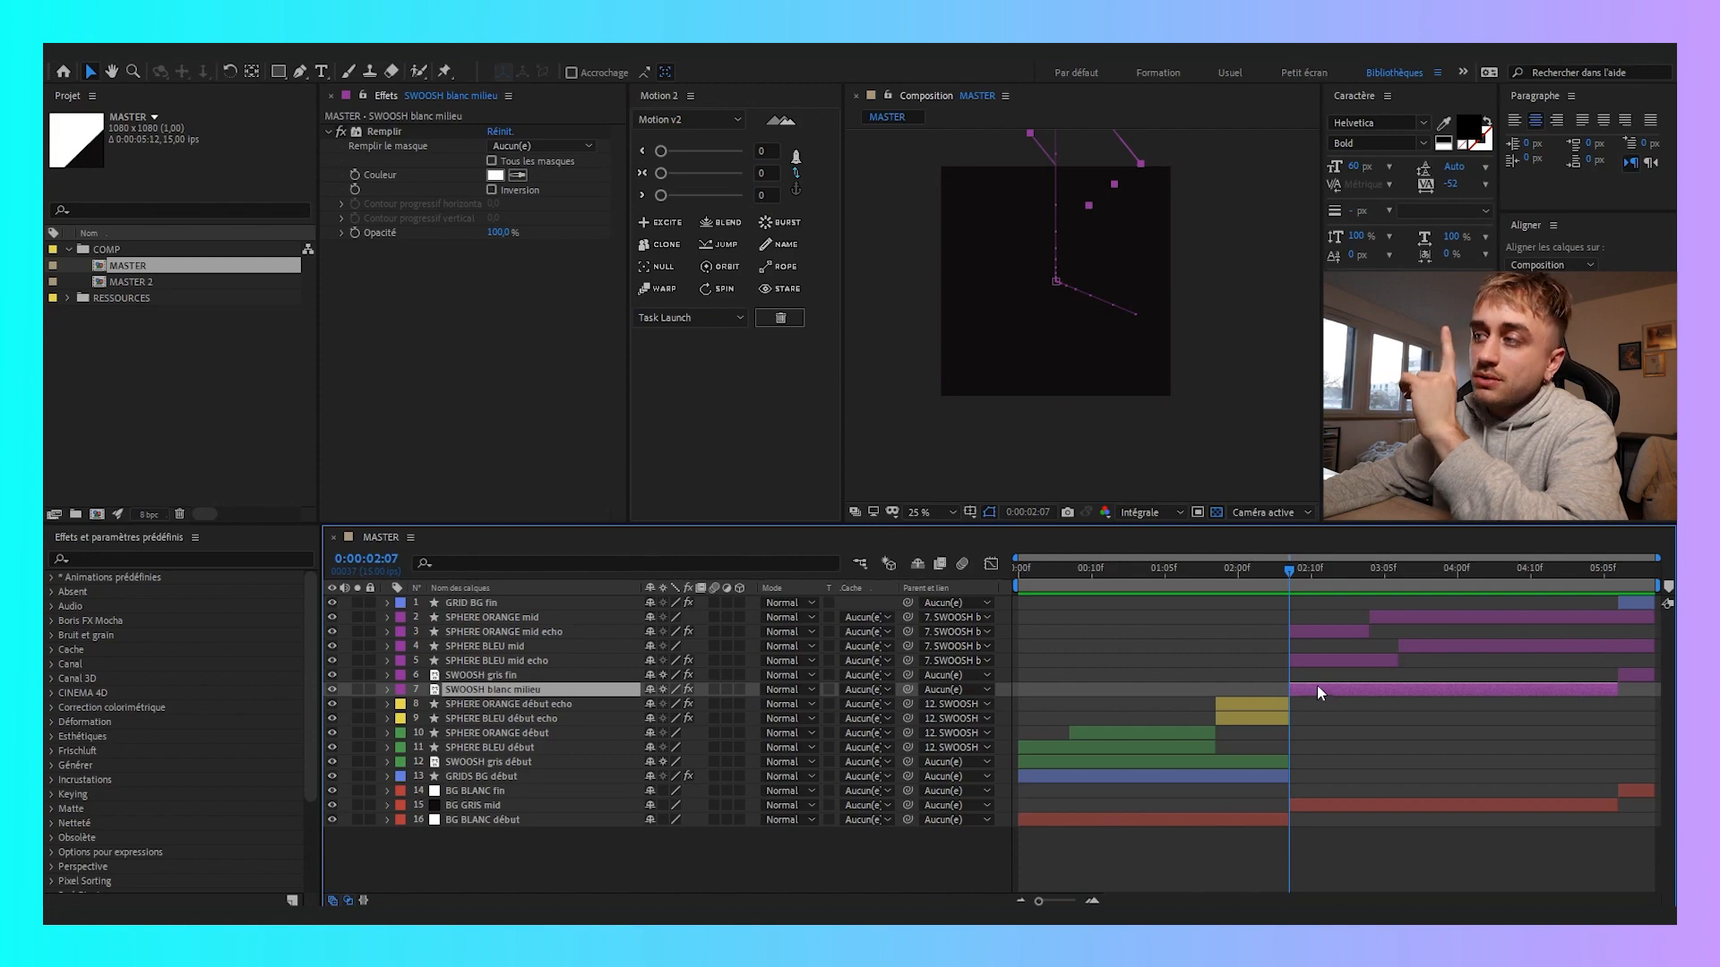
Examine how the SWOOSH gris fin and BG BLANC fin layers take over from SWOOSH blanc milieu near 0:00:05:09
{"action": "left_click", "coordinate": [1340, 571]}
{"action": "left_click_drag", "start_coordinate": [1371, 573], "coordinate": [1631, 632]}
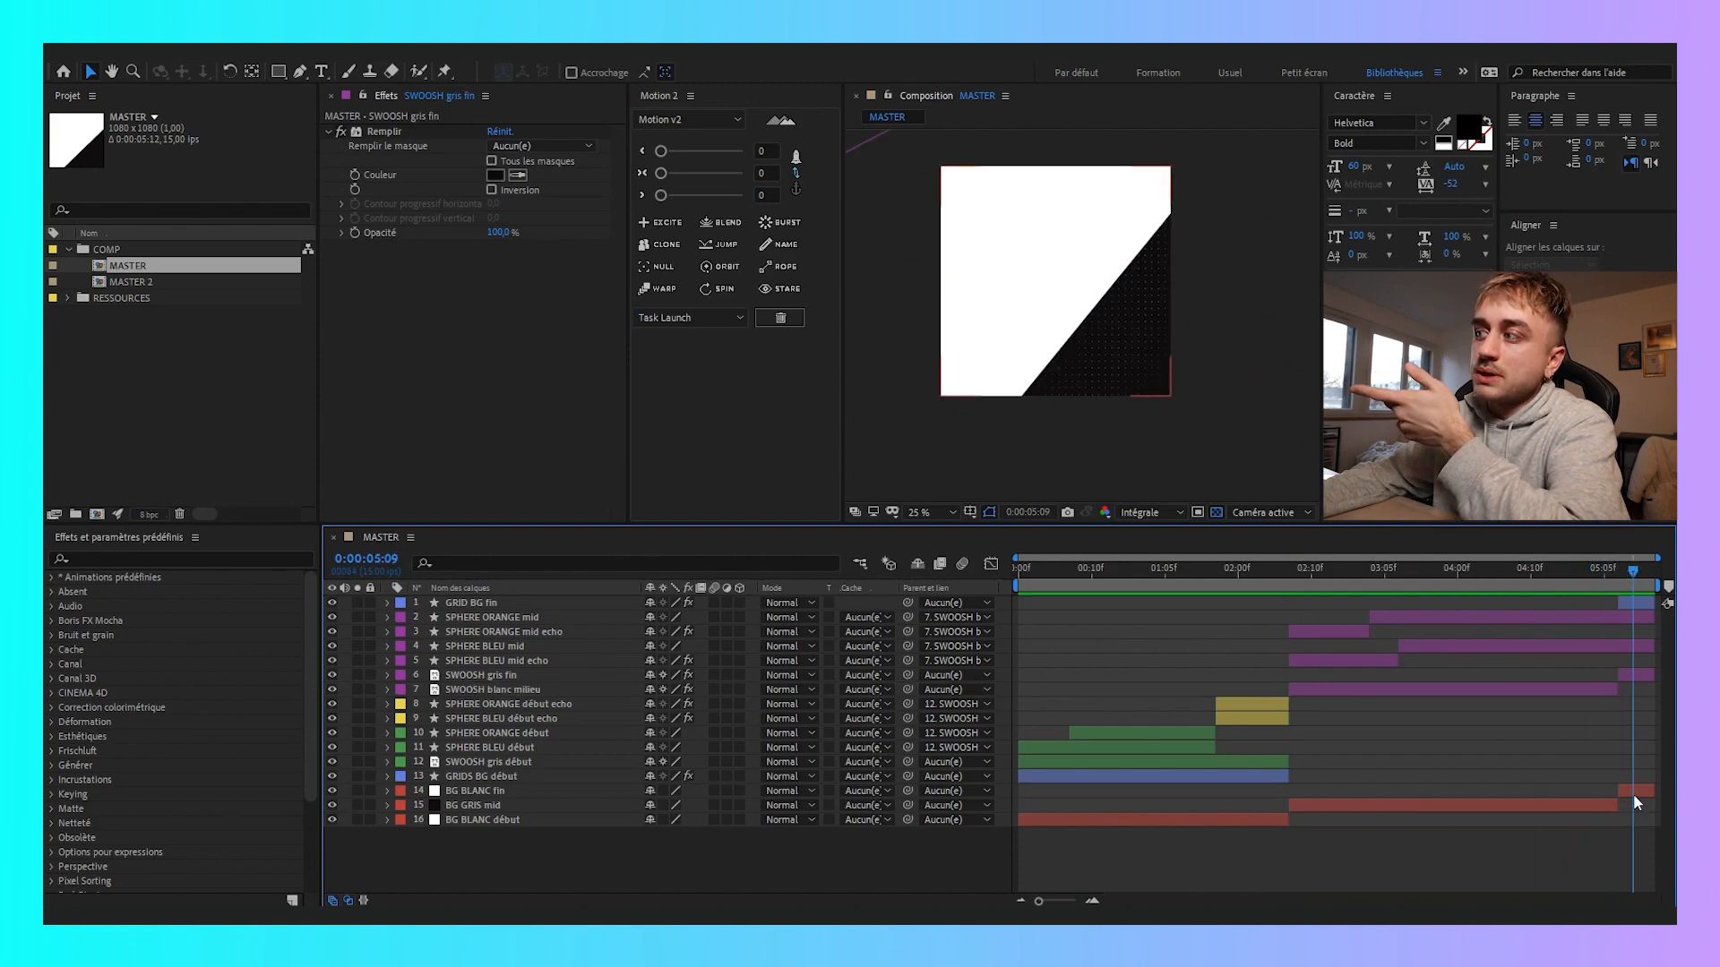
{"action": "left_click", "coordinate": [1635, 790]}
{"action": "left_click", "coordinate": [1632, 673]}
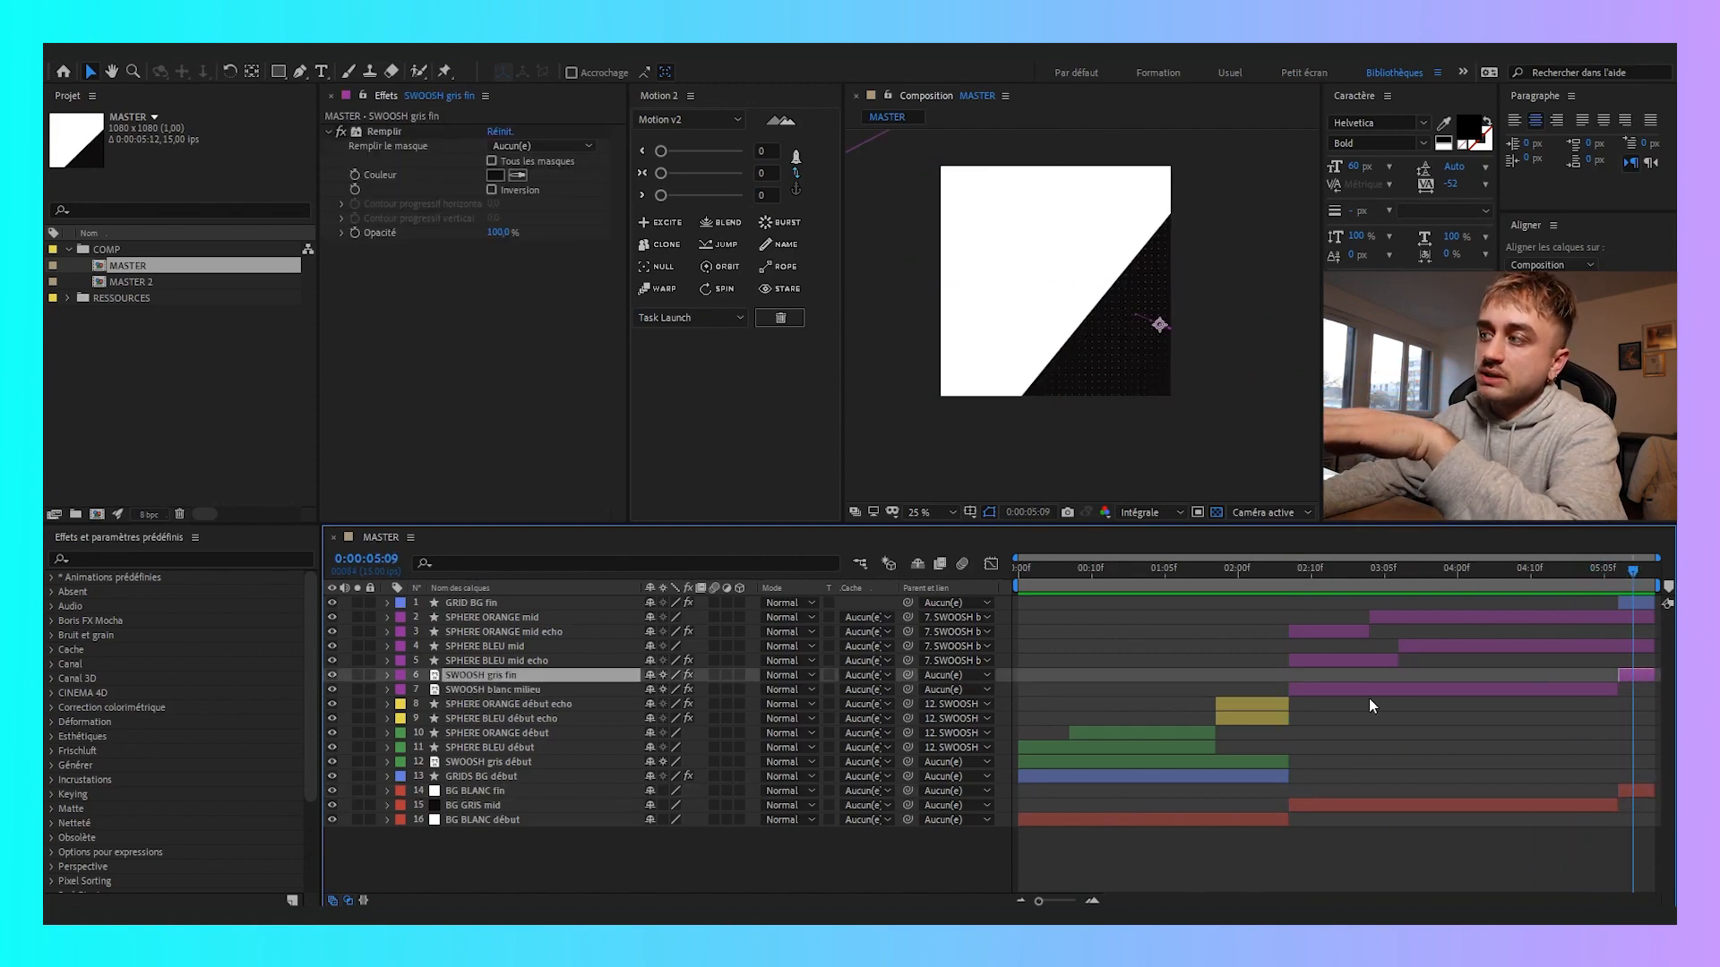
{"action": "left_click", "coordinate": [1562, 689]}
{"action": "left_click_drag", "start_coordinate": [1632, 574], "coordinate": [1620, 574]}
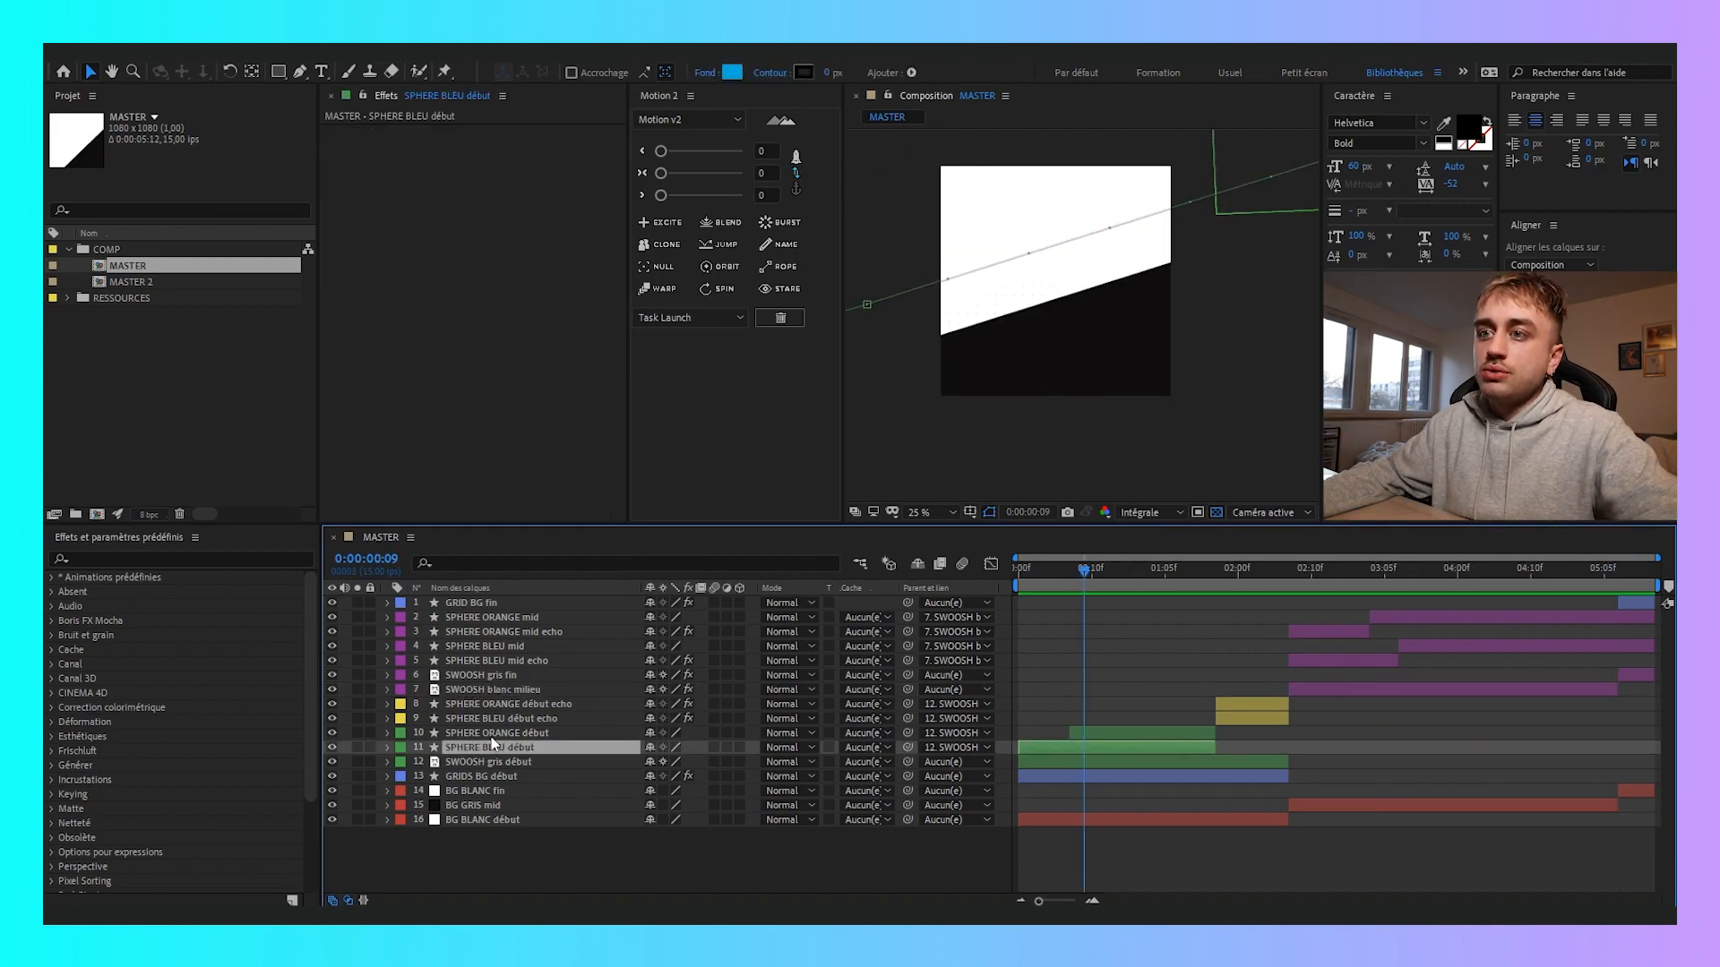
Examine the movement of the SPHERE ORANGE début and SPHERE BLEU début layers up to 0:00:01:12
{"action": "left_click", "coordinate": [500, 733]}
{"action": "left_click_drag", "start_coordinate": [1021, 595], "coordinate": [1088, 573]}
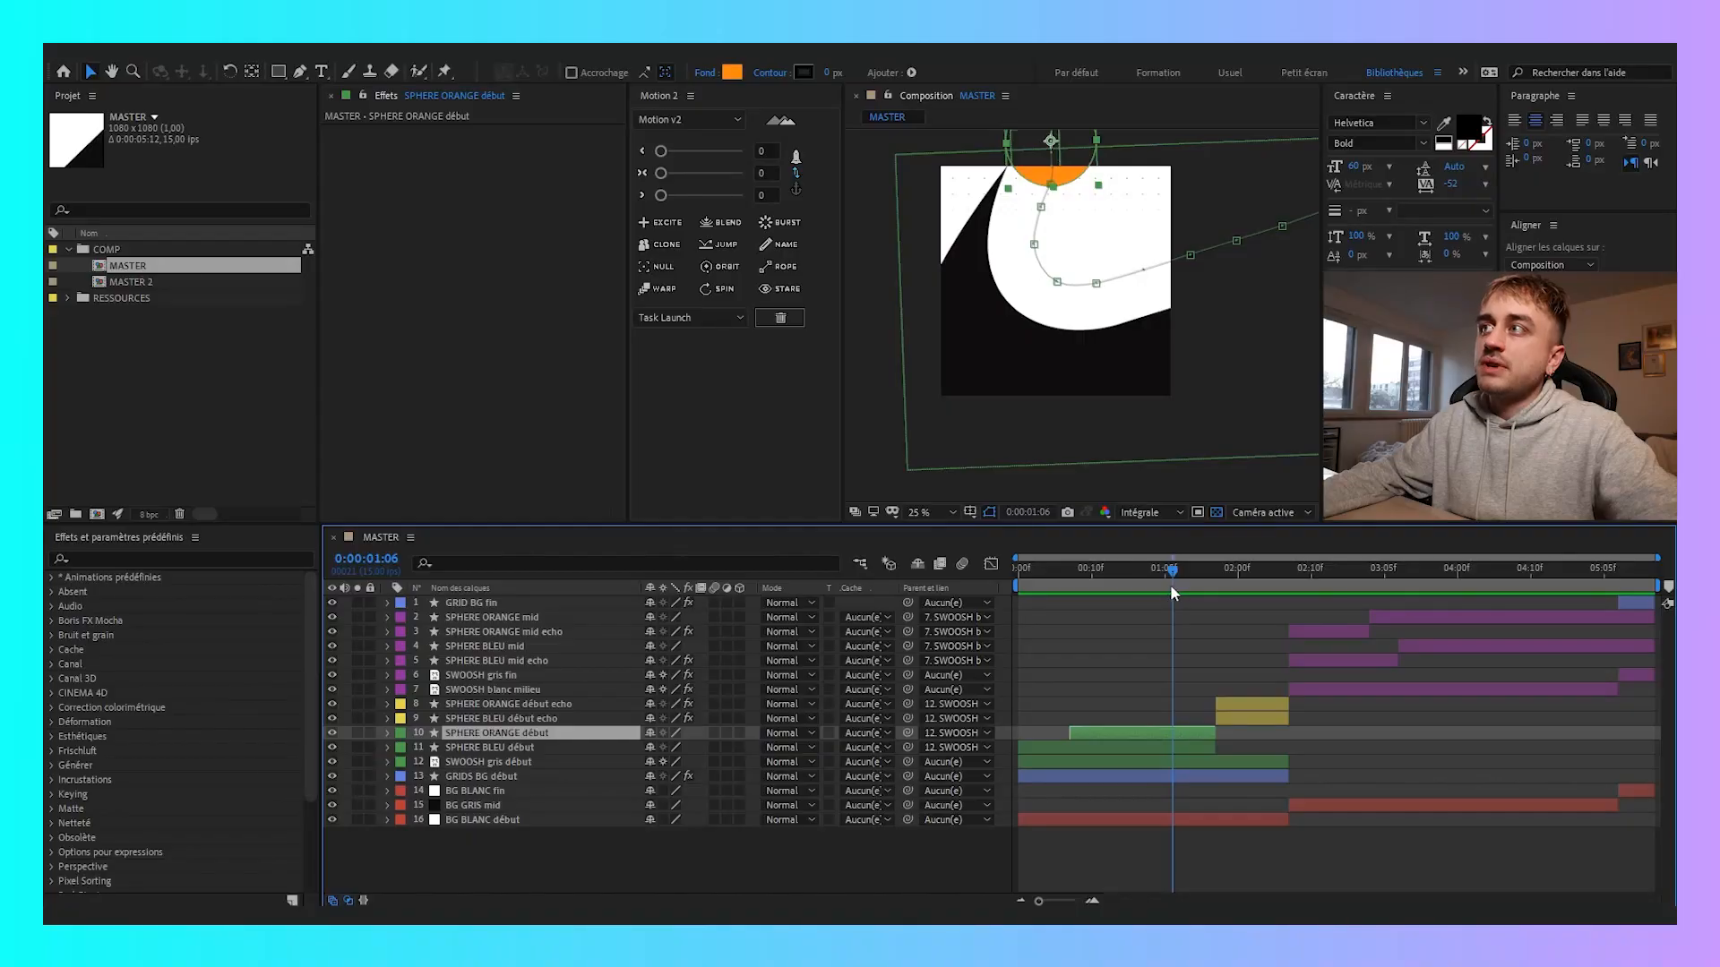
{"action": "left_click_drag", "start_coordinate": [1170, 584], "coordinate": [1048, 584]}
{"action": "key", "text": "space"}
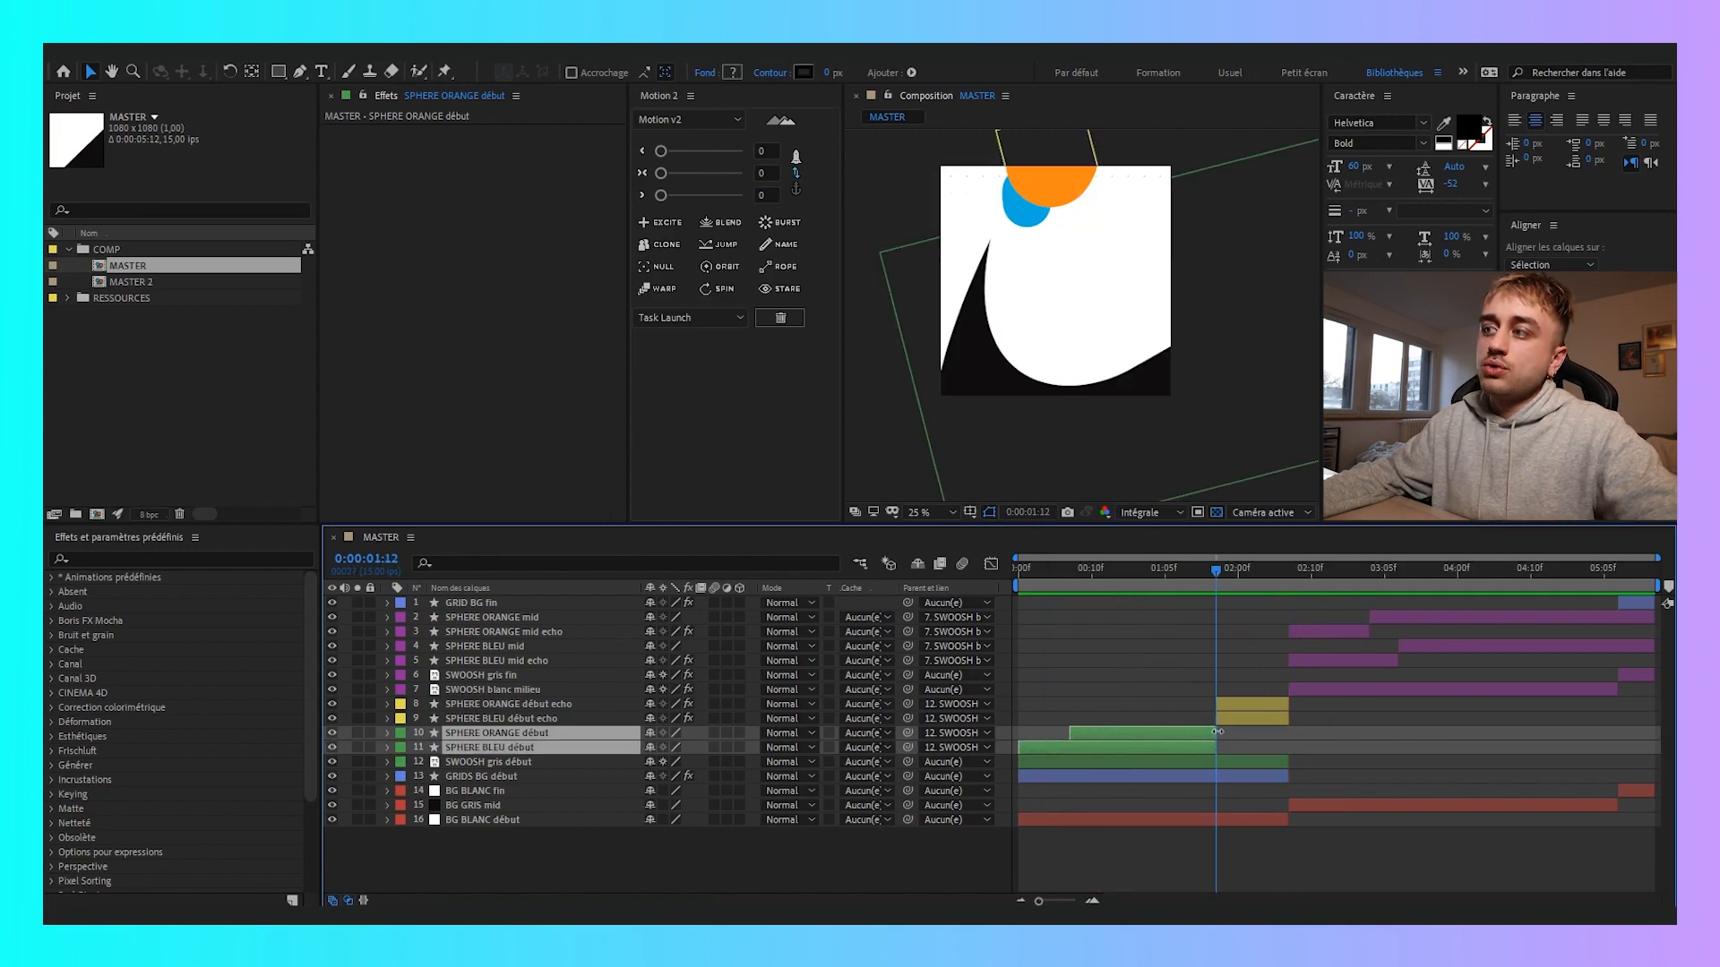
Inspect the Echo effect on the SPHERE ORANGE début echo layer and scrub through its movement from 0:00:01:12
{"action": "mouse_move", "coordinate": [1218, 732]}
{"action": "left_mouse_down"}
{"action": "mouse_move", "coordinate": [1236, 732]}
{"action": "mouse_move", "coordinate": [1216, 731]}
{"action": "left_mouse_up"}
{"action": "left_click", "coordinate": [518, 704]}
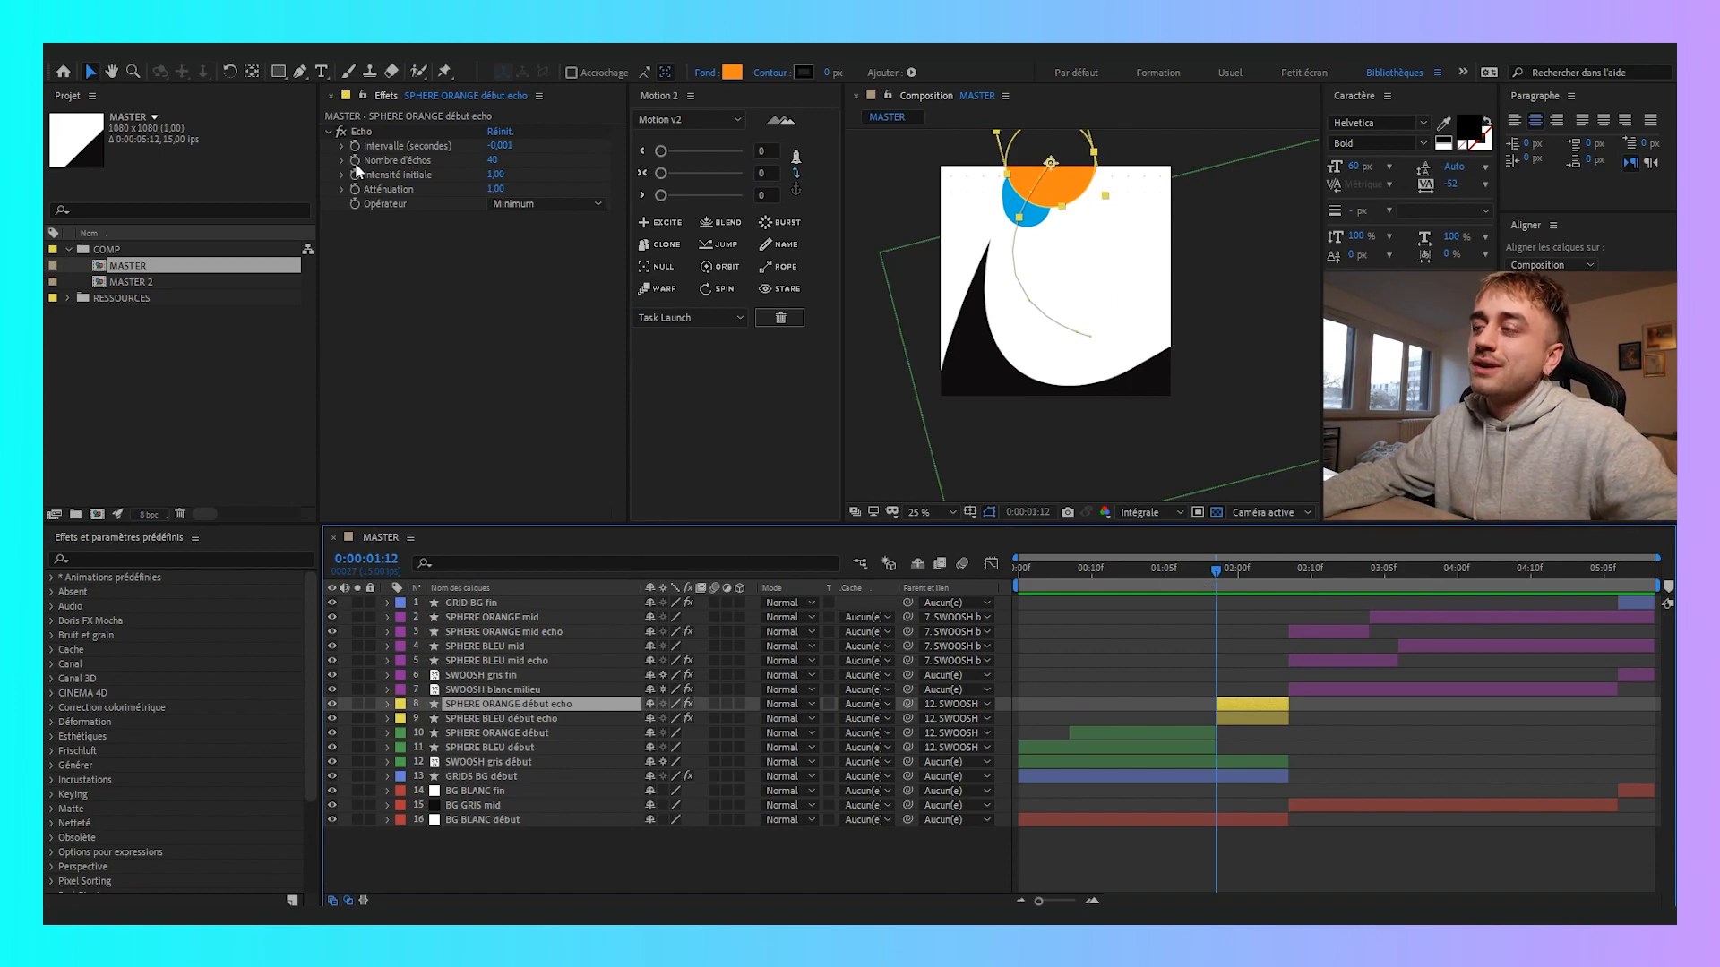
{"action": "left_click_drag", "start_coordinate": [1213, 574], "coordinate": [1250, 633]}
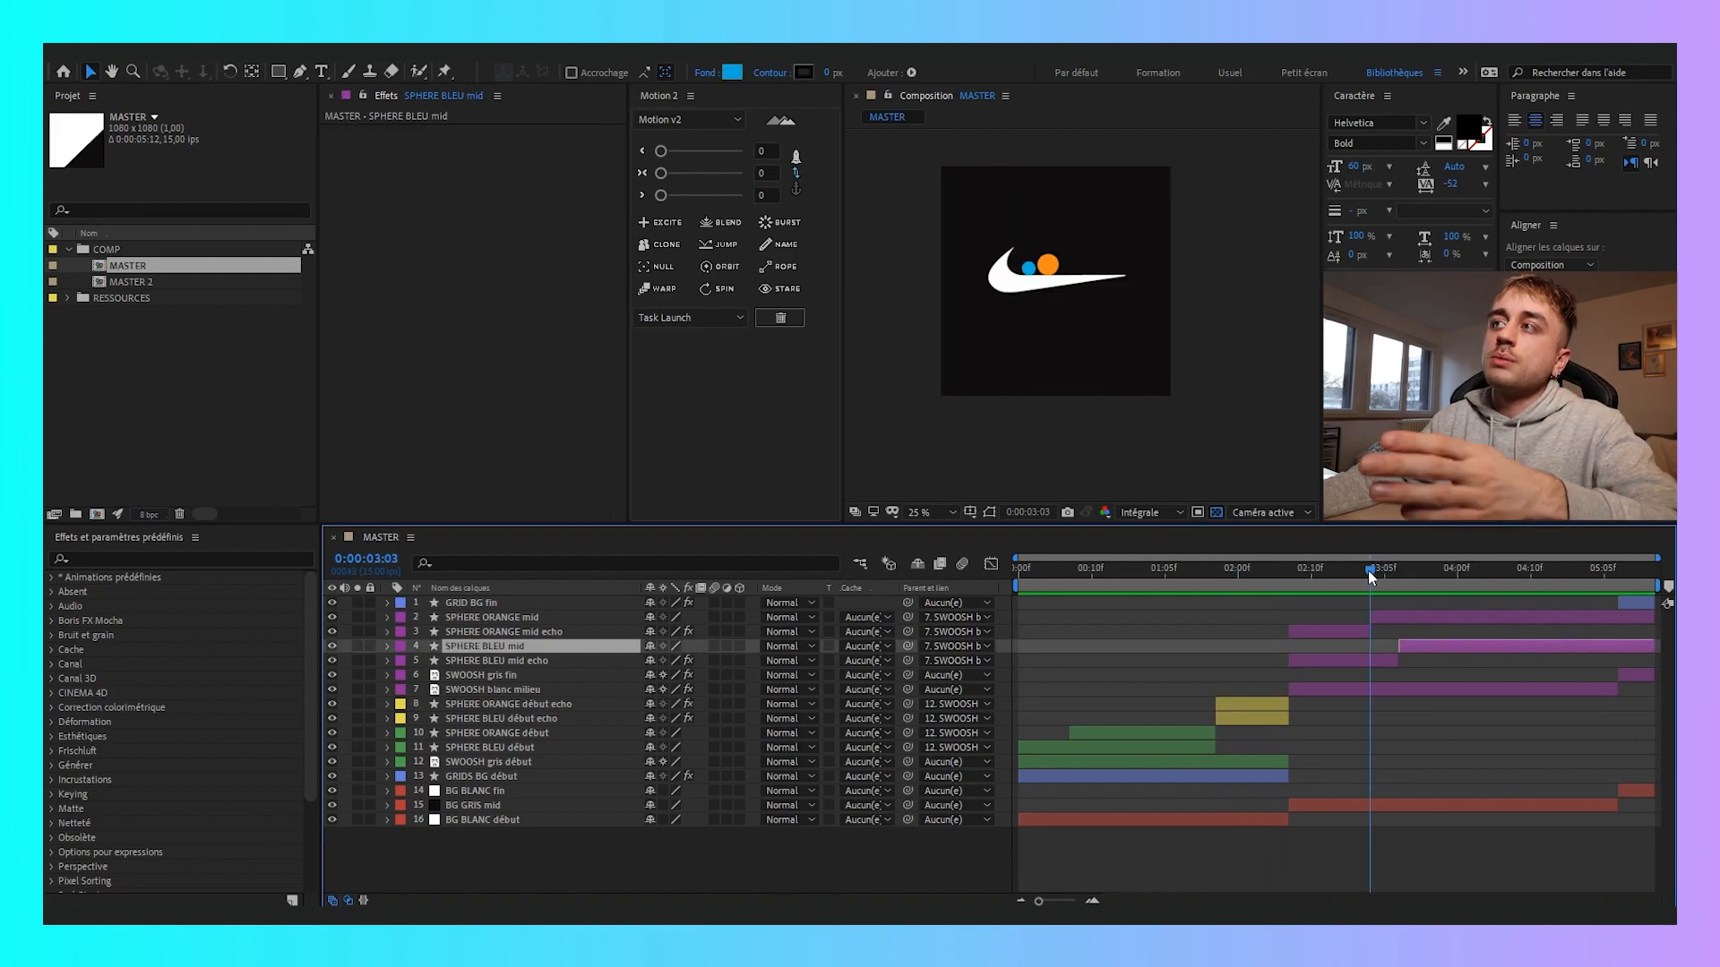
Examine how the SPHERE ORANGE mid and SPHERE BLEU mid layers move with the white swoosh from 0:00:03:03
{"action": "left_click_drag", "start_coordinate": [1369, 570], "coordinate": [1434, 638]}
{"action": "scroll", "coordinate": [1215, 411], "scroll_direction": "up", "scroll_amount": 2}
{"action": "key", "text": "comma"}
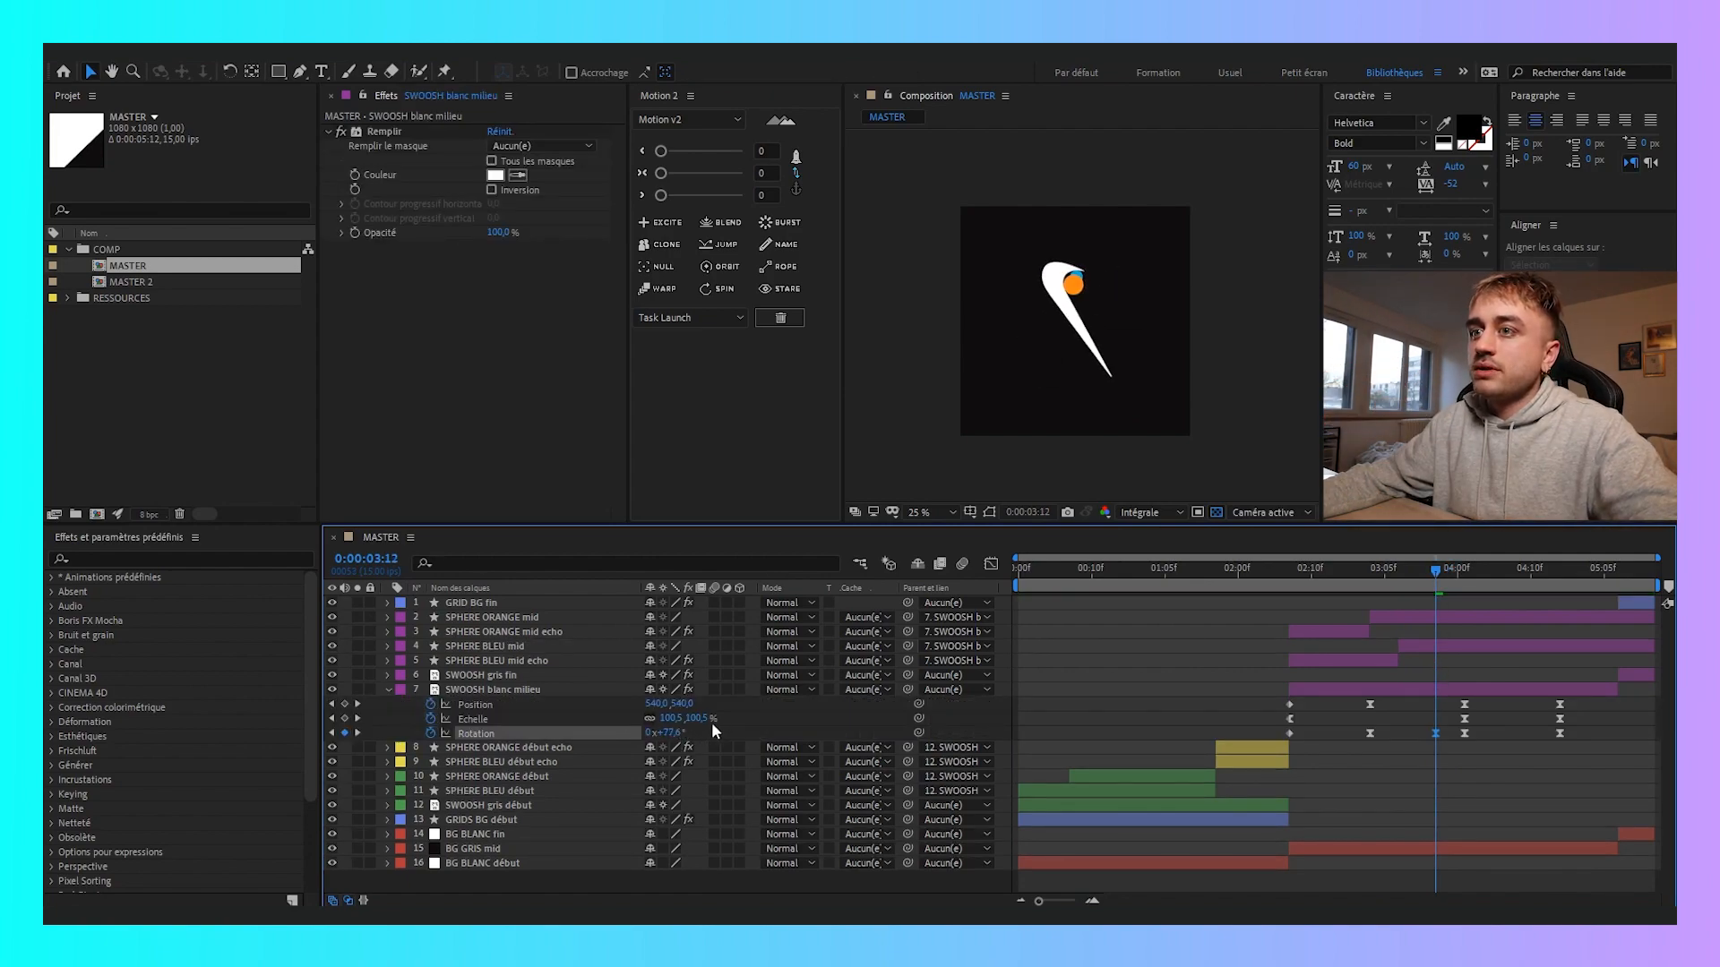
Undo the rotation change on SWOOSH blanc milieu at 0:00:03:12 and try a different scale value on the layer
{"action": "key", "text": "ctrl+z"}
{"action": "left_click_drag", "start_coordinate": [671, 718], "coordinate": [789, 720]}
{"action": "key", "text": "ctrl+z"}
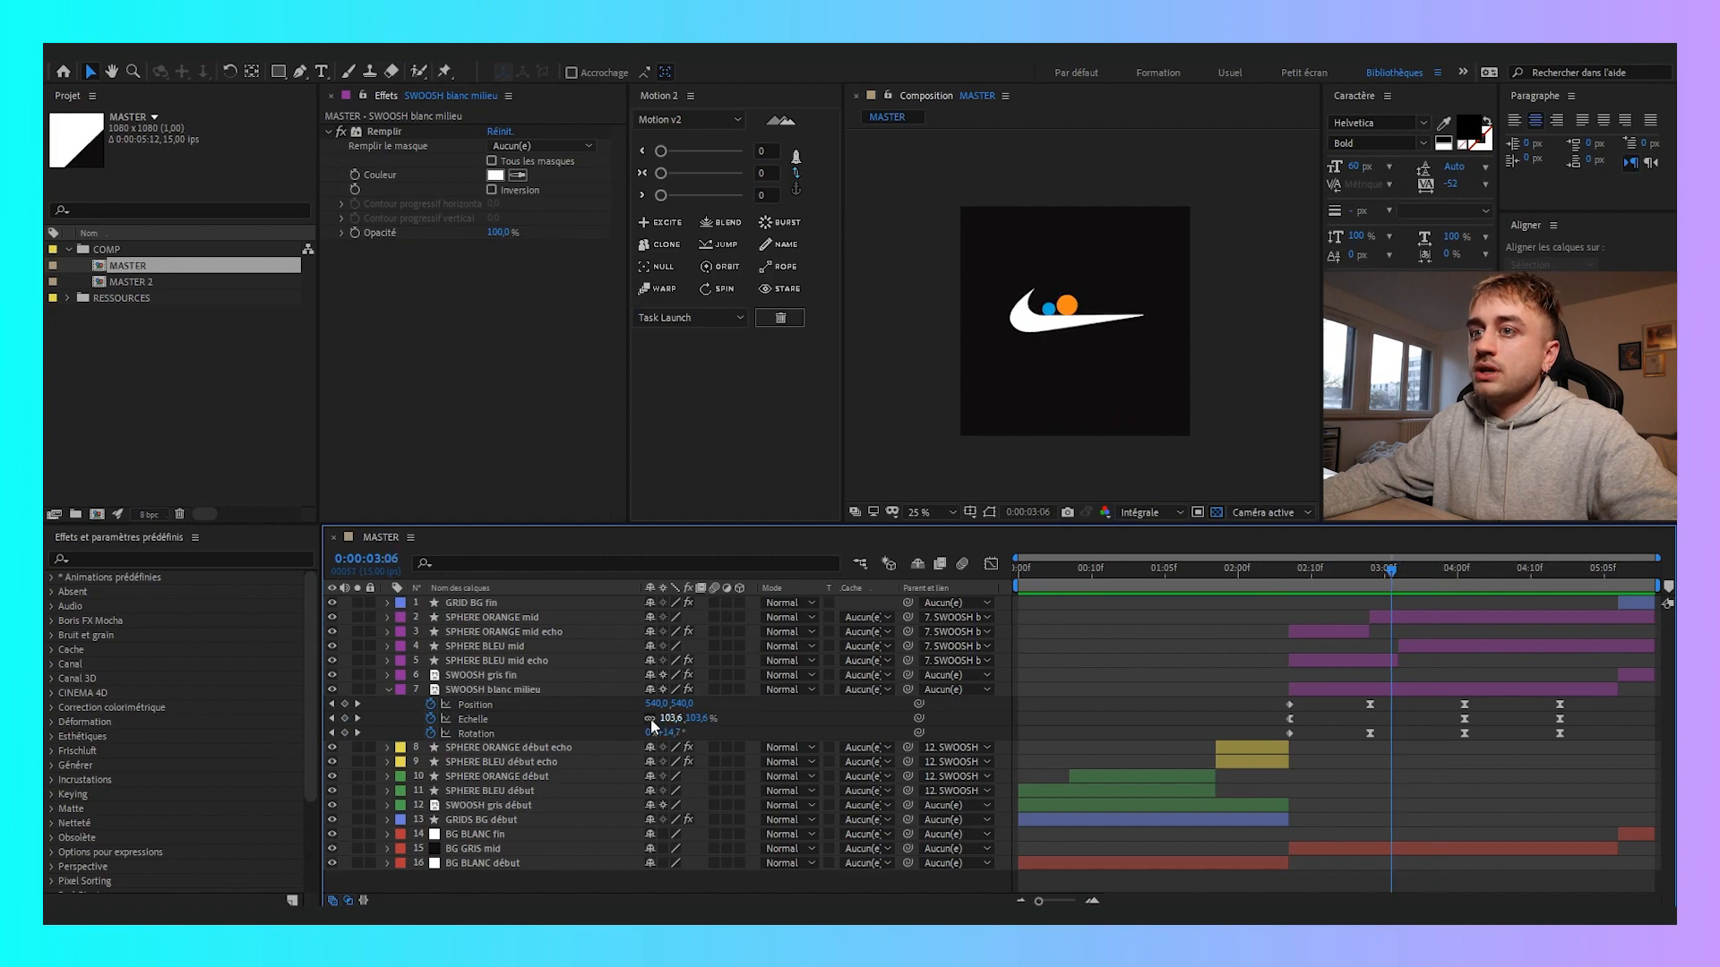
Add an Echelle keyframe to SWOOSH blanc milieu at 0:00:03:06, then adjust the layer's scale and scrub through the change
{"action": "left_click", "coordinate": [345, 718]}
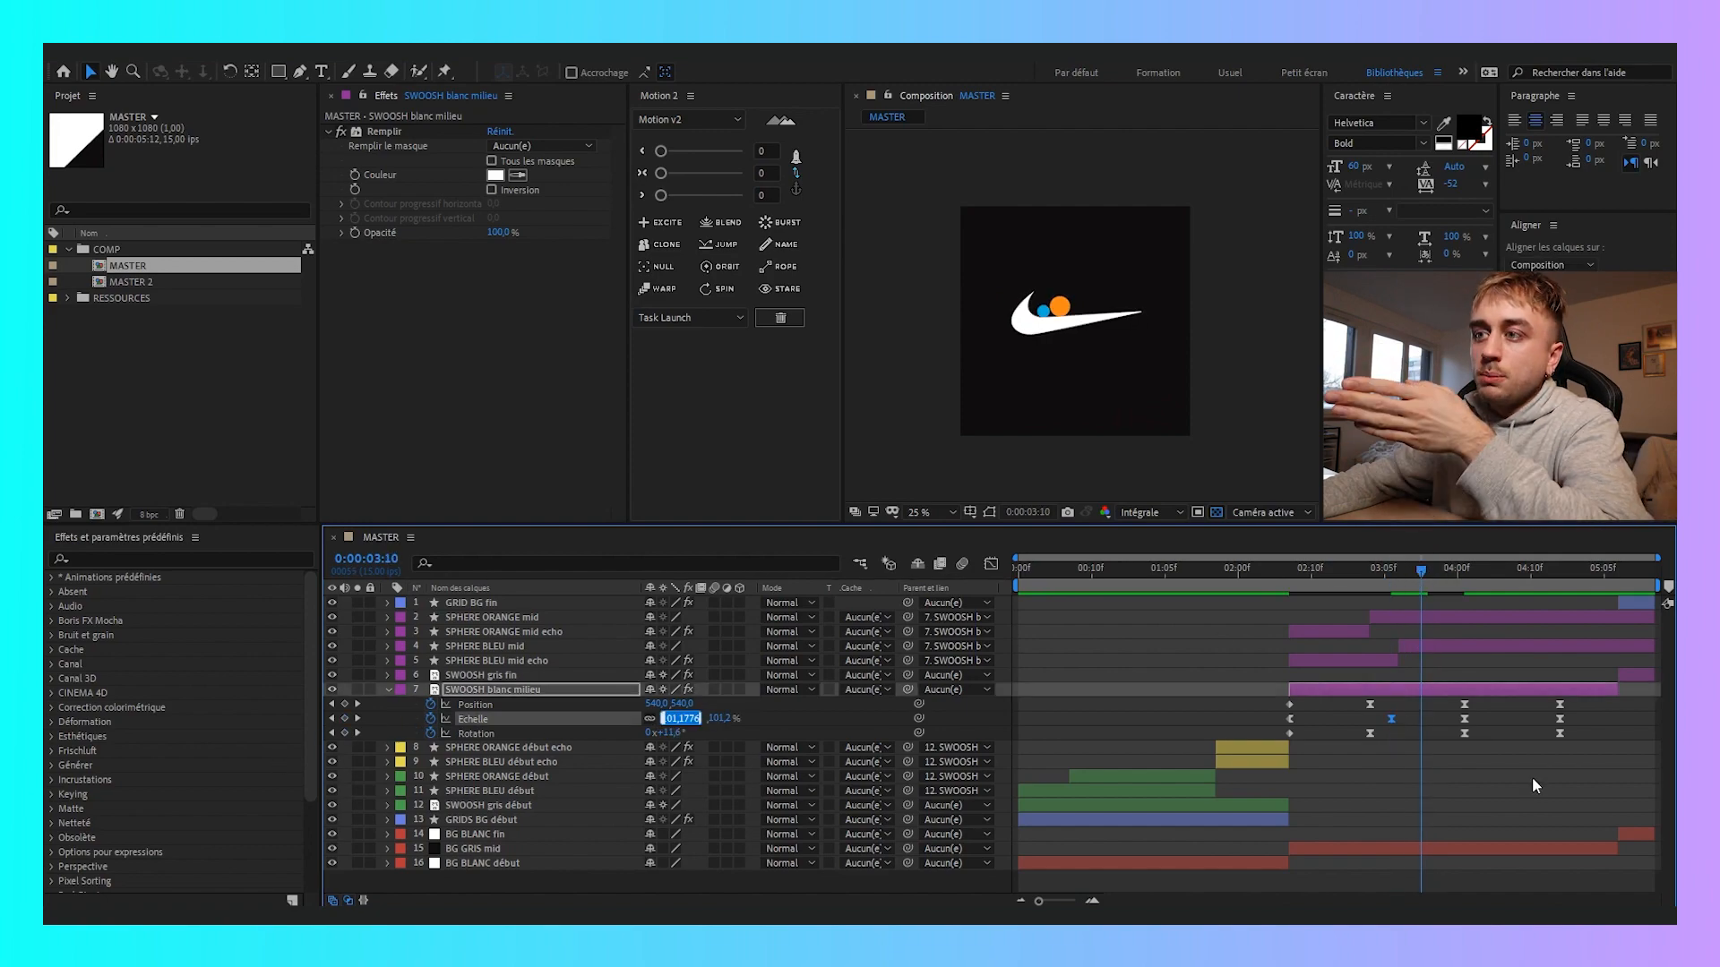
{"action": "left_click", "coordinate": [1535, 783]}
{"action": "left_click_drag", "start_coordinate": [667, 719], "coordinate": [829, 721]}
{"action": "left_click", "coordinate": [1391, 571]}
{"action": "left_click_drag", "start_coordinate": [1391, 572], "coordinate": [1414, 571]}
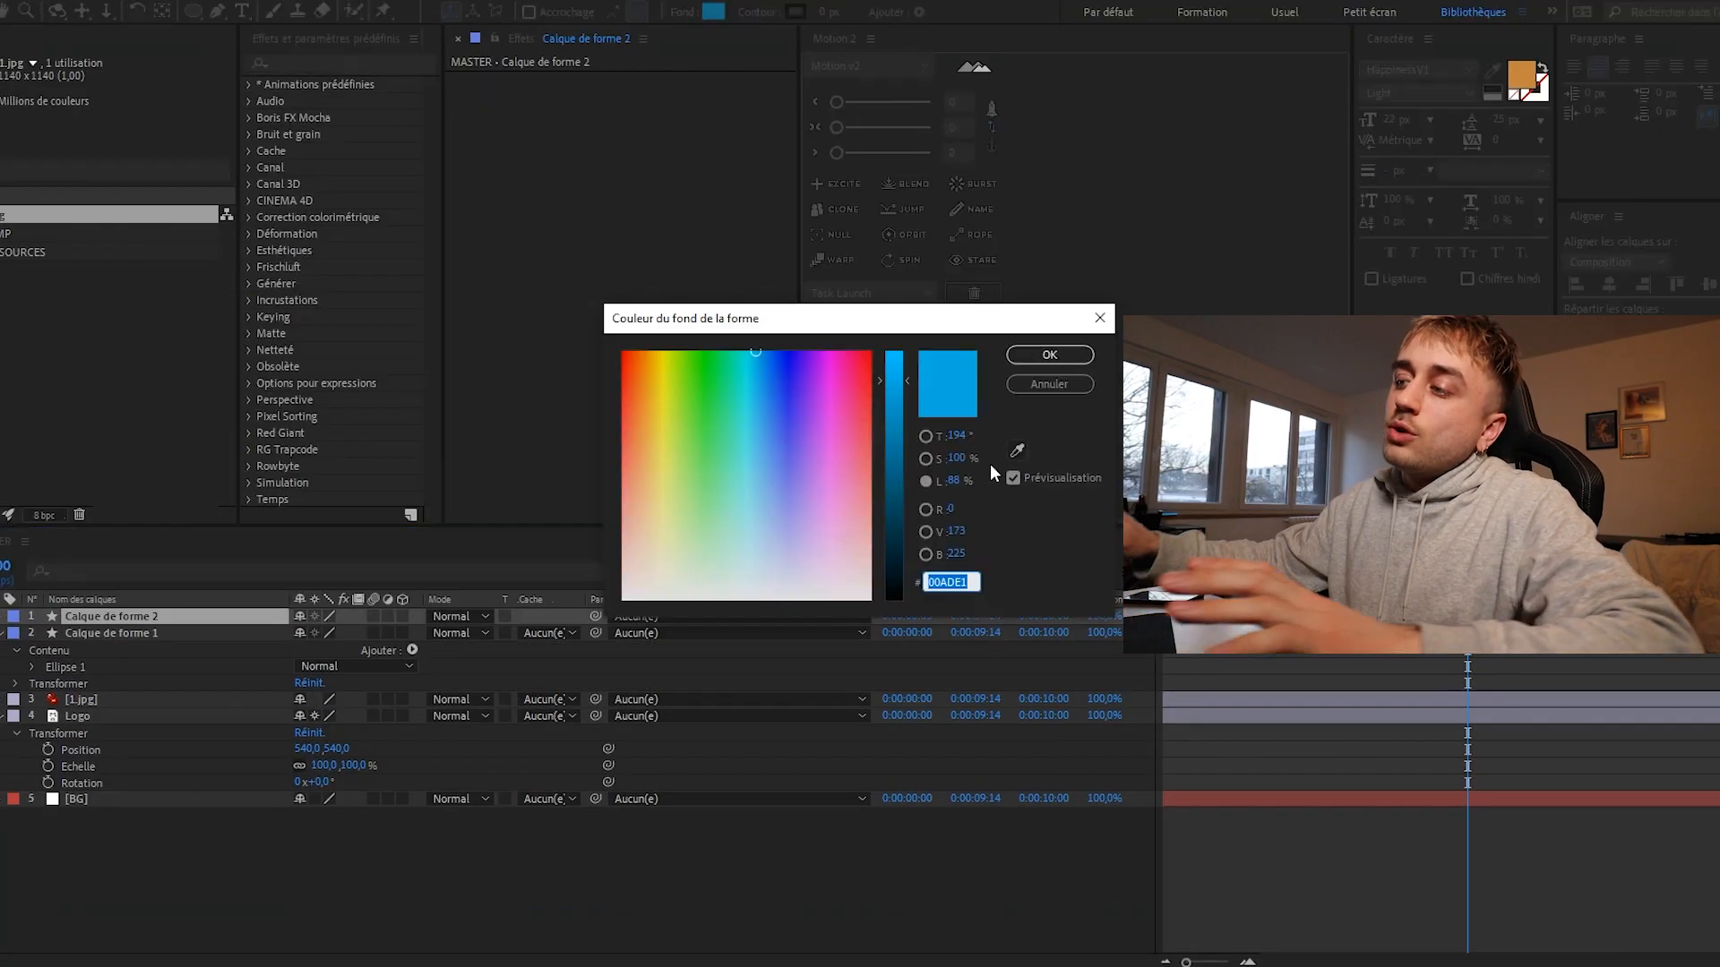
{"action": "key", "text": "ctrl+alt+shift+c"}
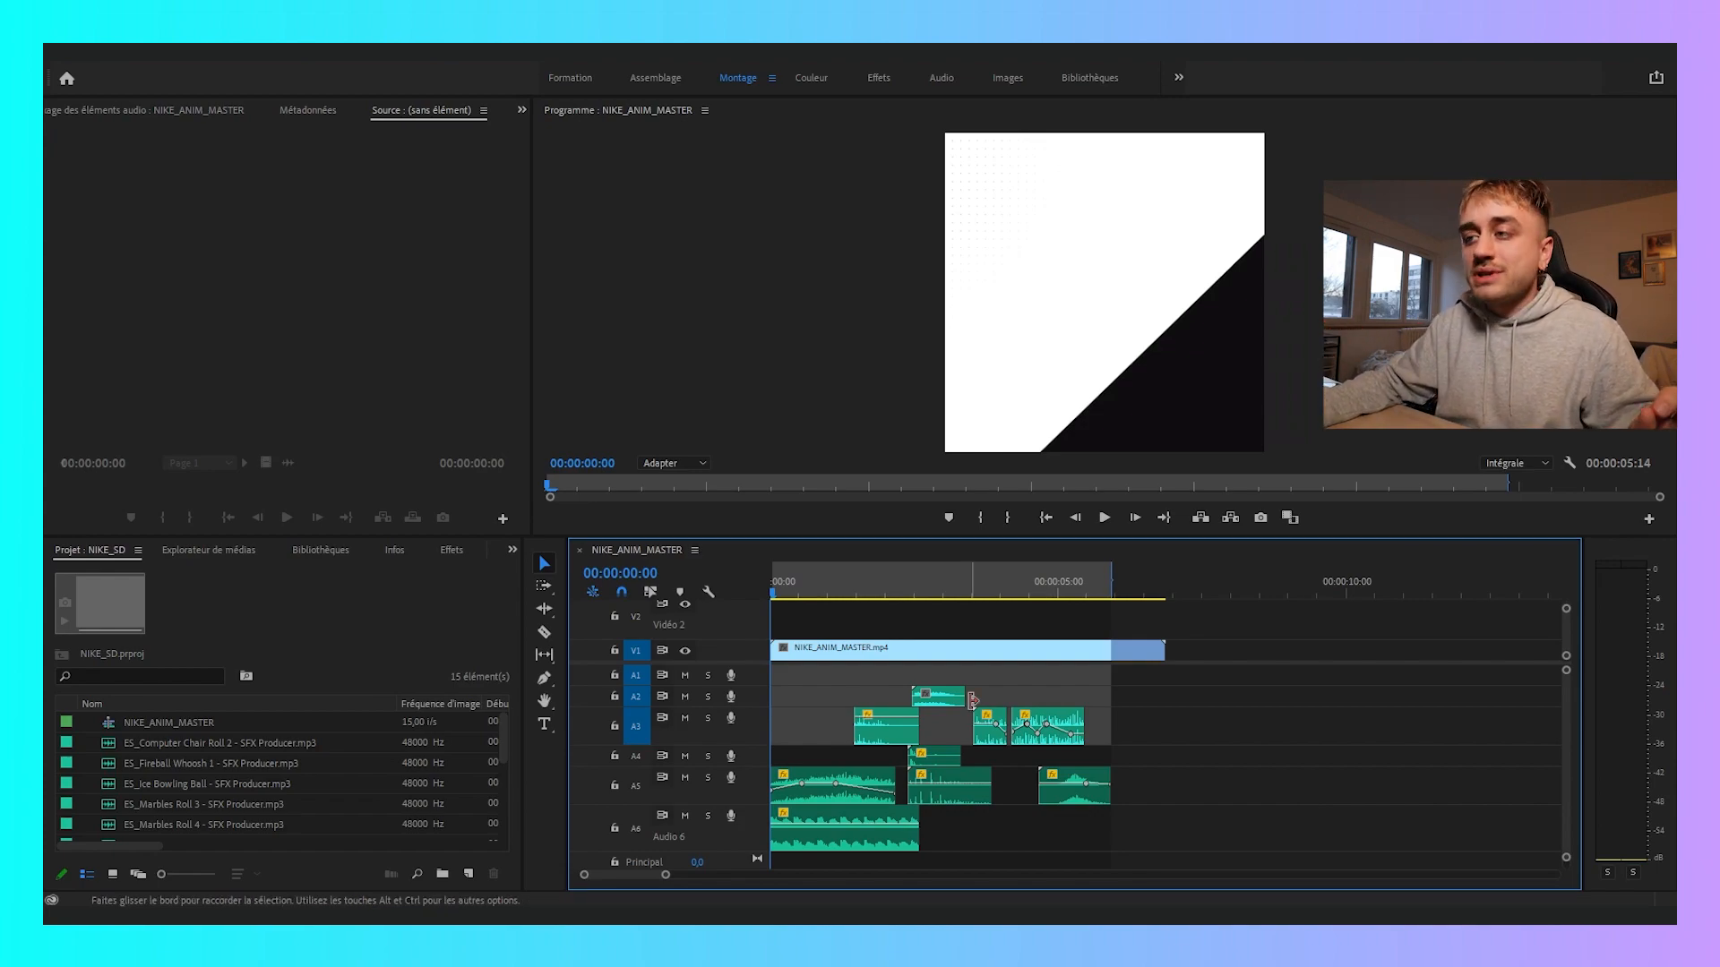
Switch to Premiere Pro and preview the NIKE_ANIM_MASTER sequence together with its sound-effect clips
{"action": "left_click_drag", "start_coordinate": [815, 688], "coordinate": [1161, 873]}
{"action": "left_click", "coordinate": [1223, 779]}
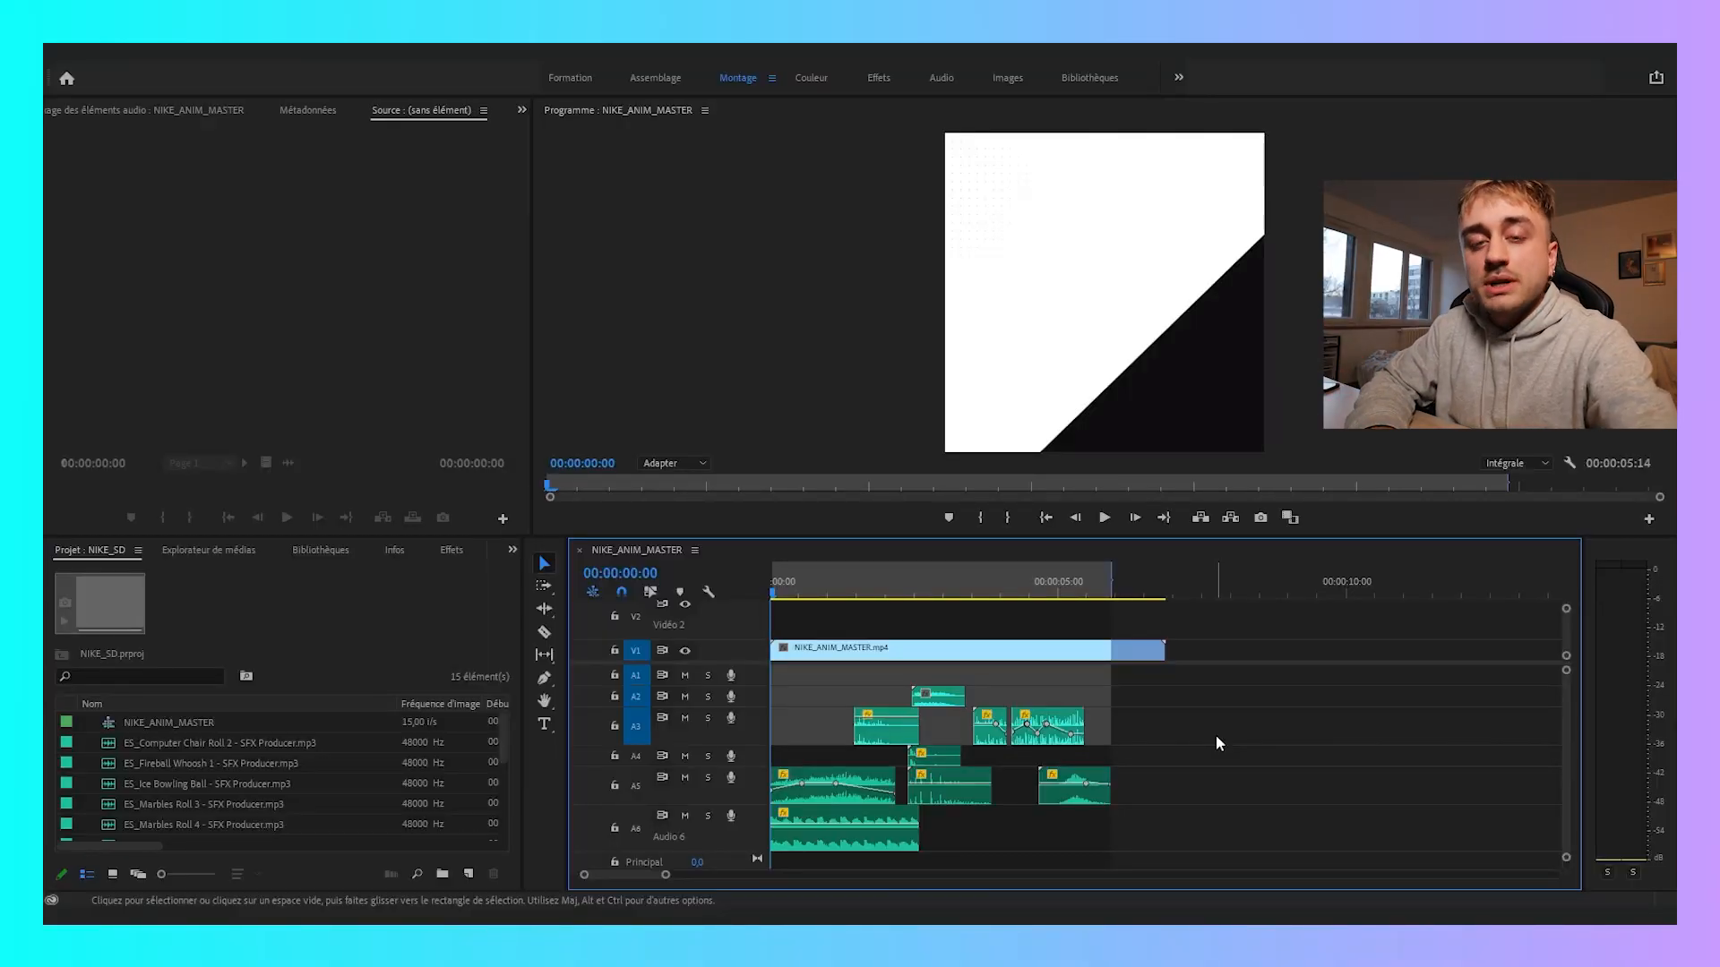
{"action": "key", "text": "space"}
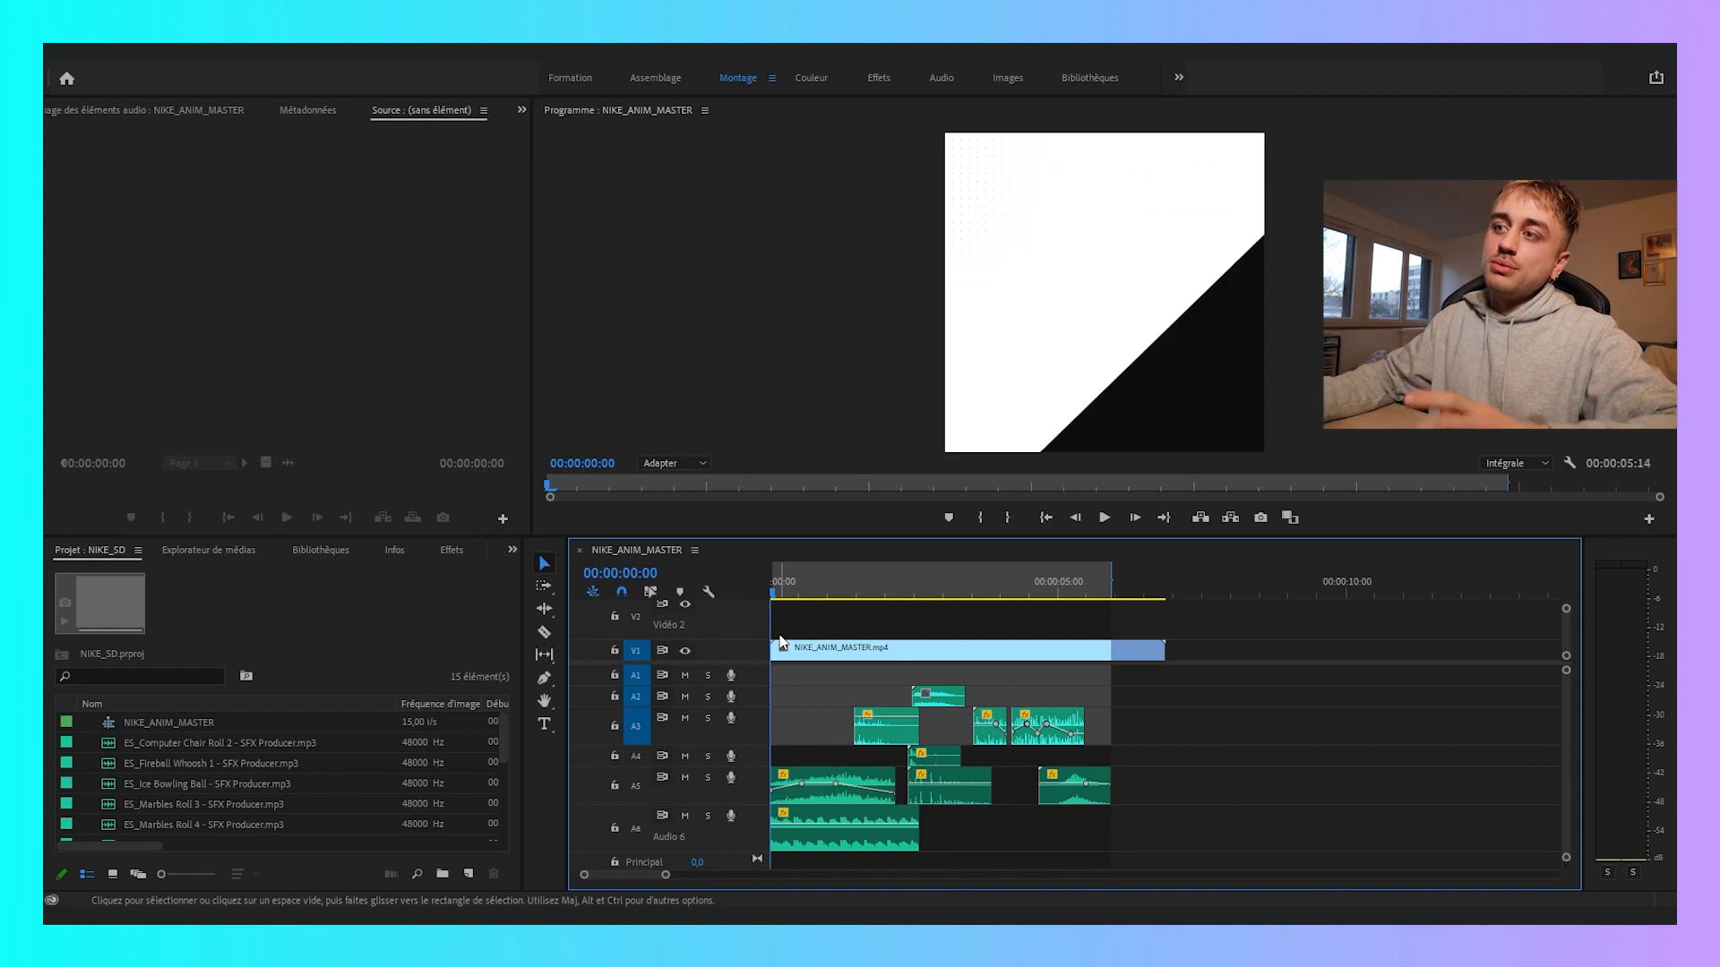
{"action": "left_click_drag", "start_coordinate": [784, 593], "coordinate": [950, 606]}
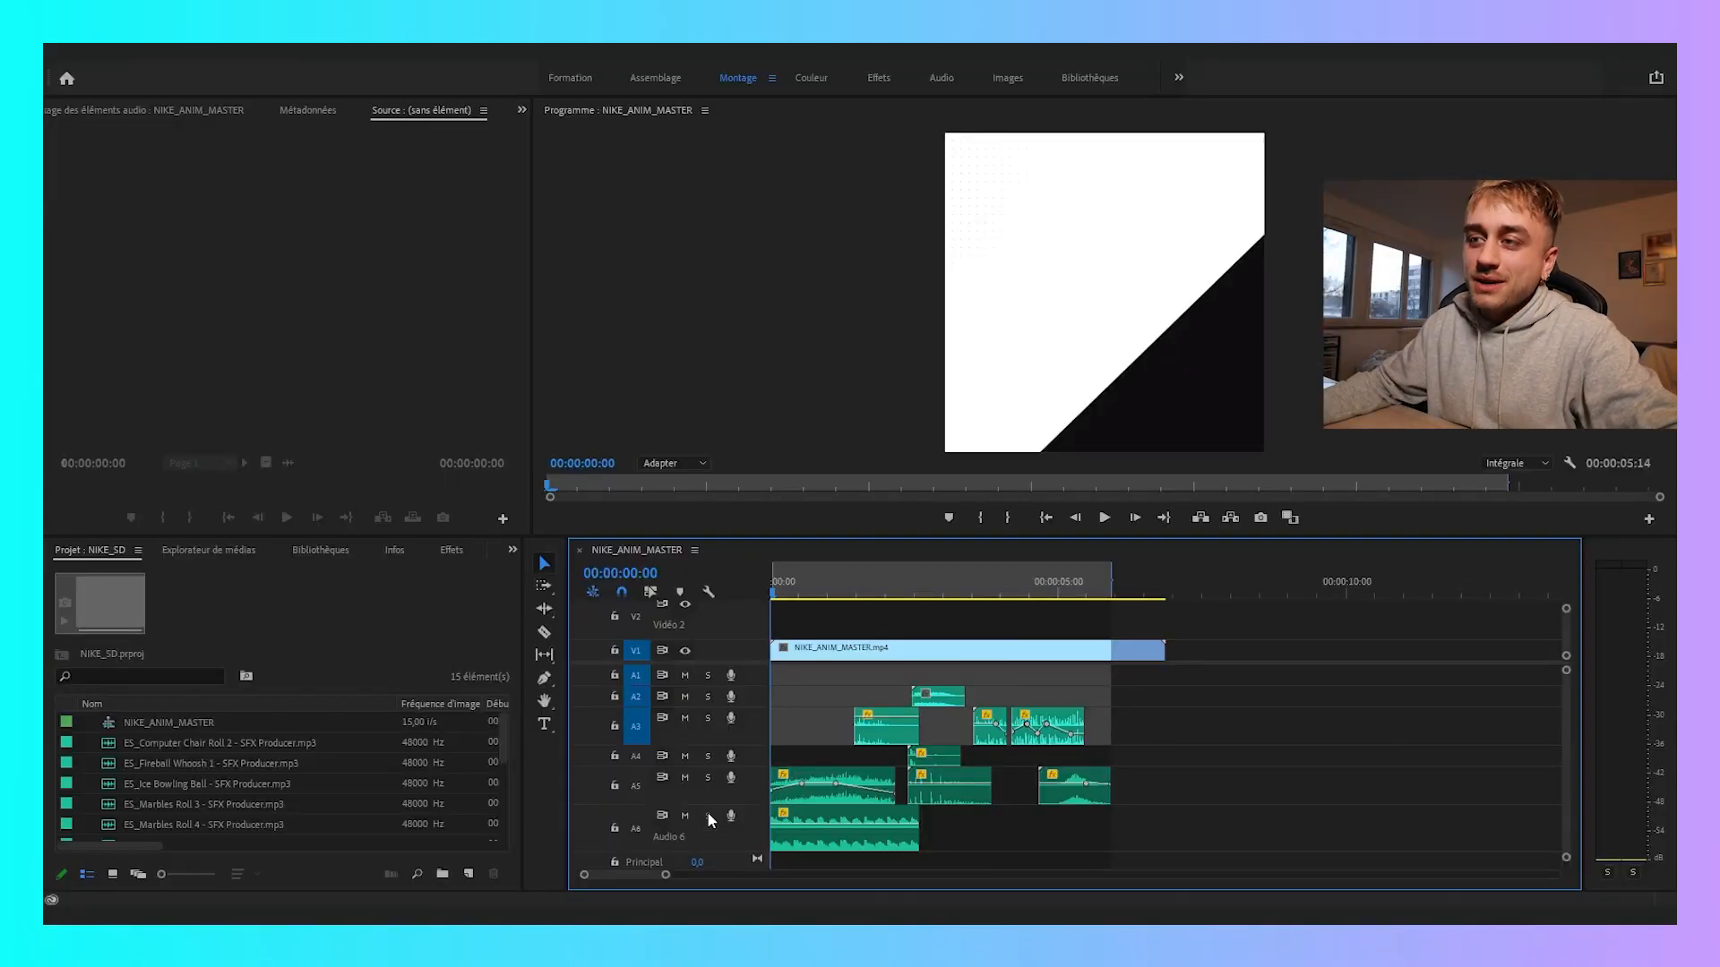
Solo audio track A6 and listen to its clip from the start of the sequence, then remove the solo
{"action": "left_click", "coordinate": [708, 817]}
{"action": "key", "text": "space"}
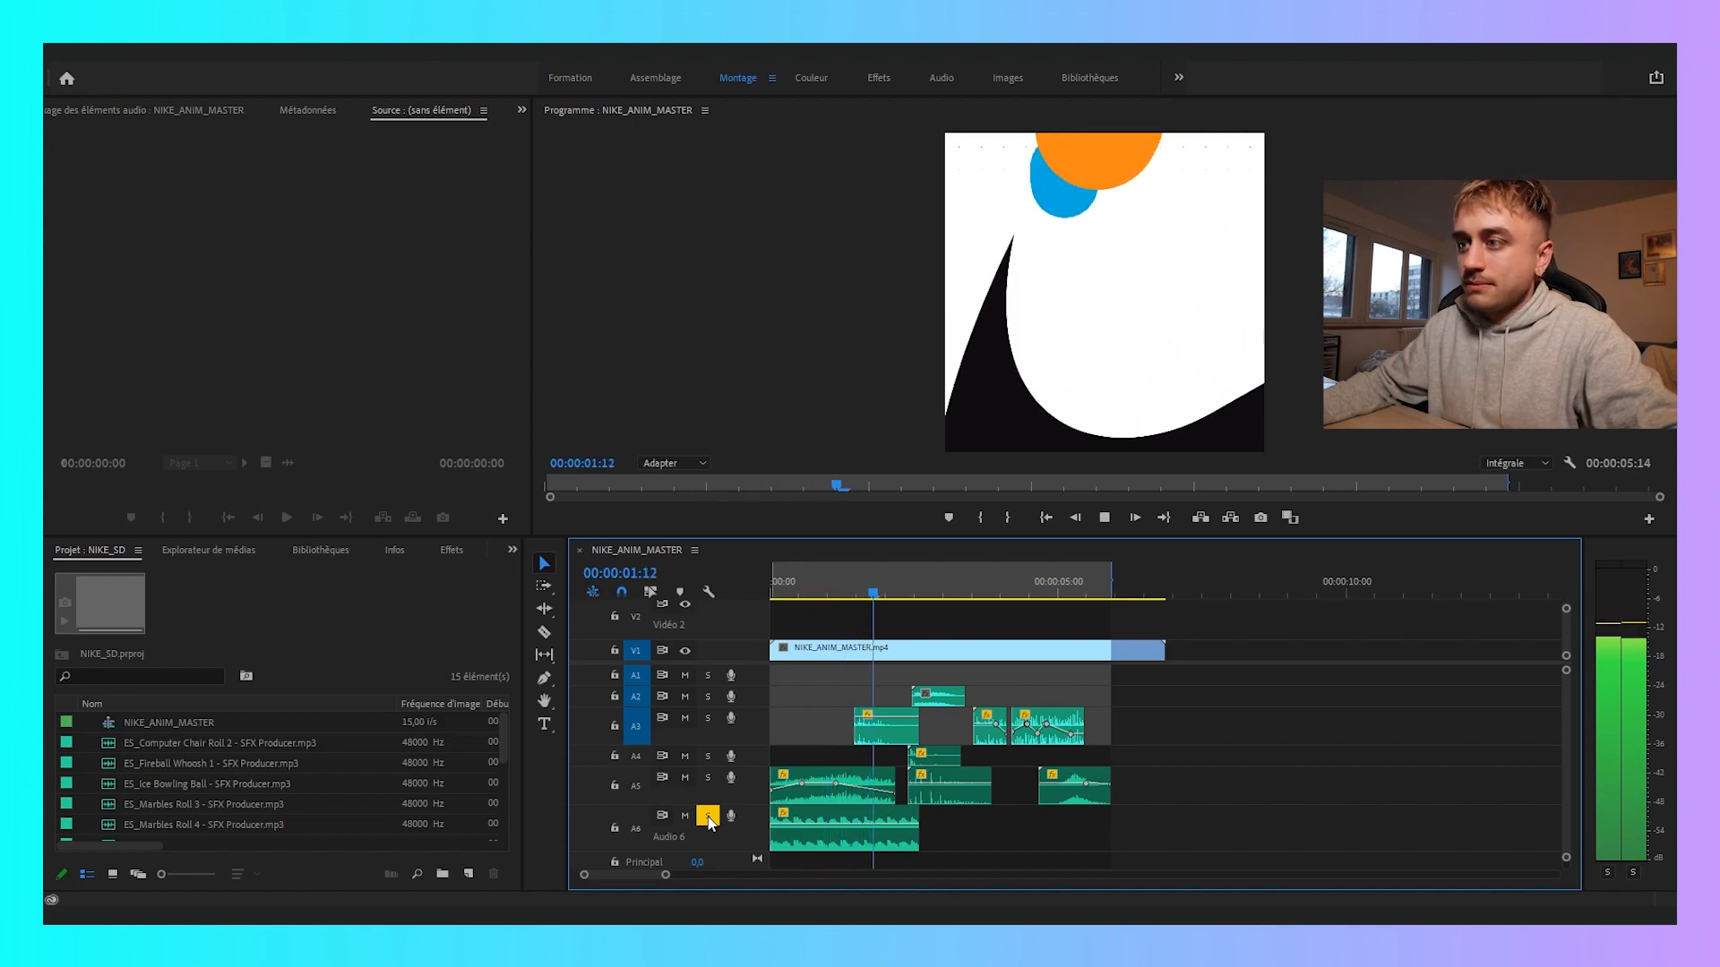
{"action": "left_click", "coordinate": [709, 817]}
{"action": "key", "text": "space"}
Solo audio track A5 and listen to its first clip from the start of the sequence, then remove the solo
{"action": "left_click", "coordinate": [710, 779]}
{"action": "key", "text": "space"}
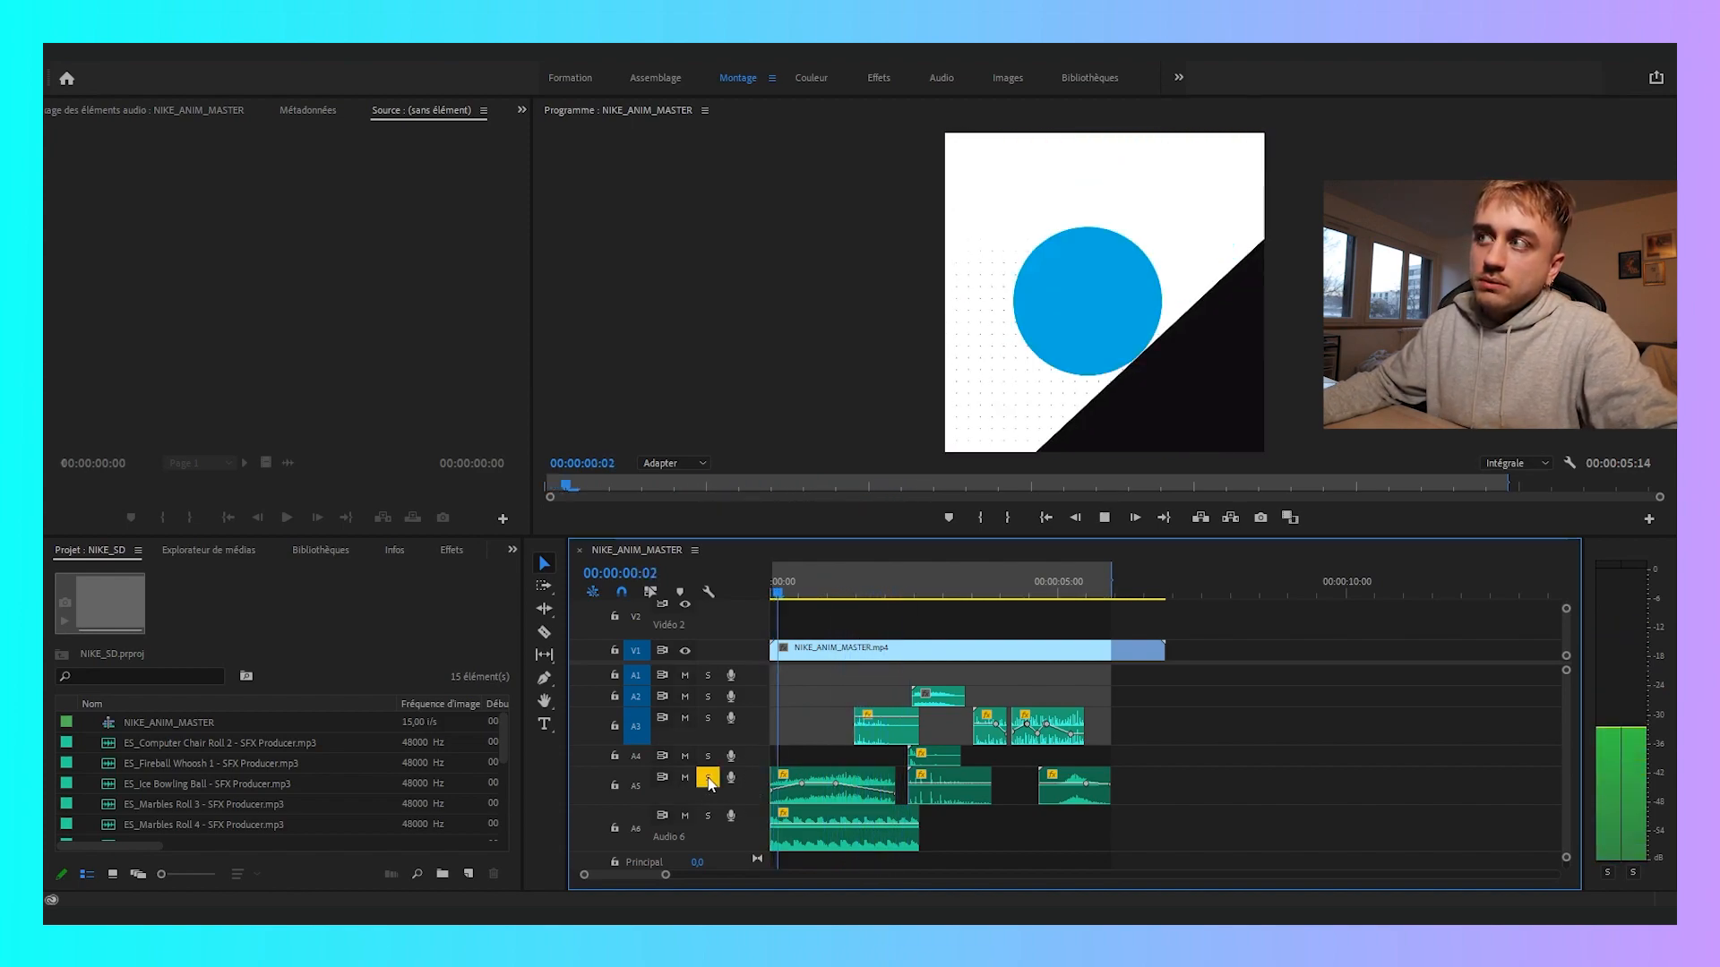
{"action": "key", "text": "space"}
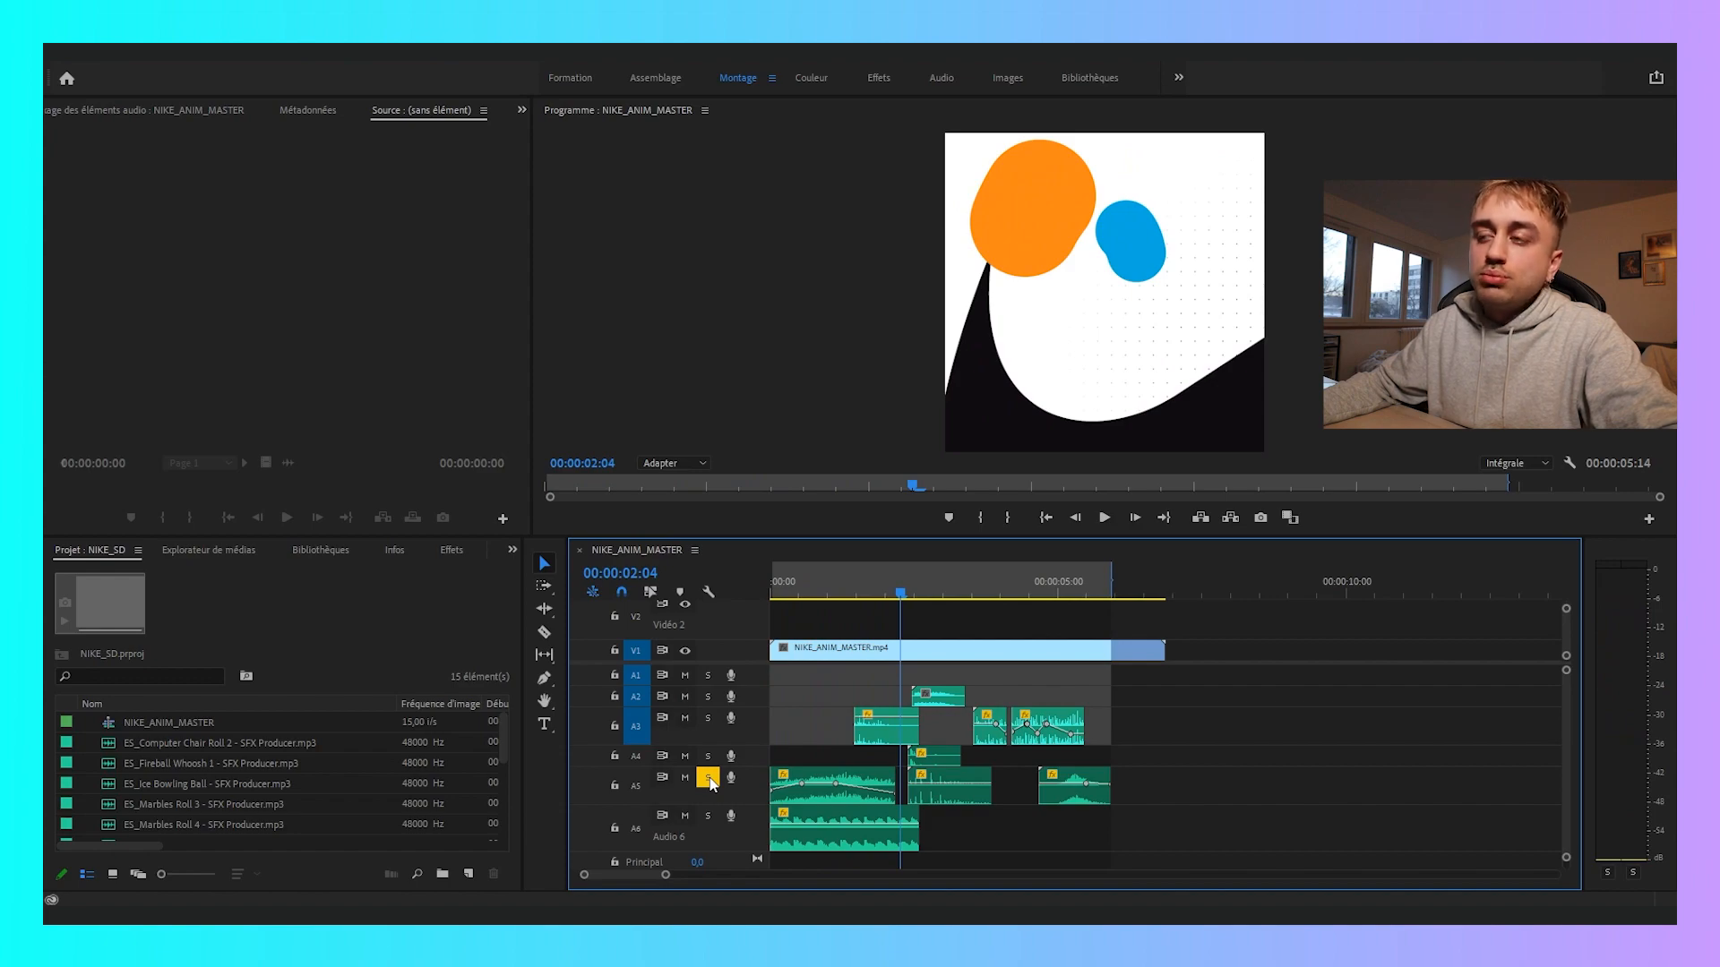
{"action": "left_click", "coordinate": [709, 779]}
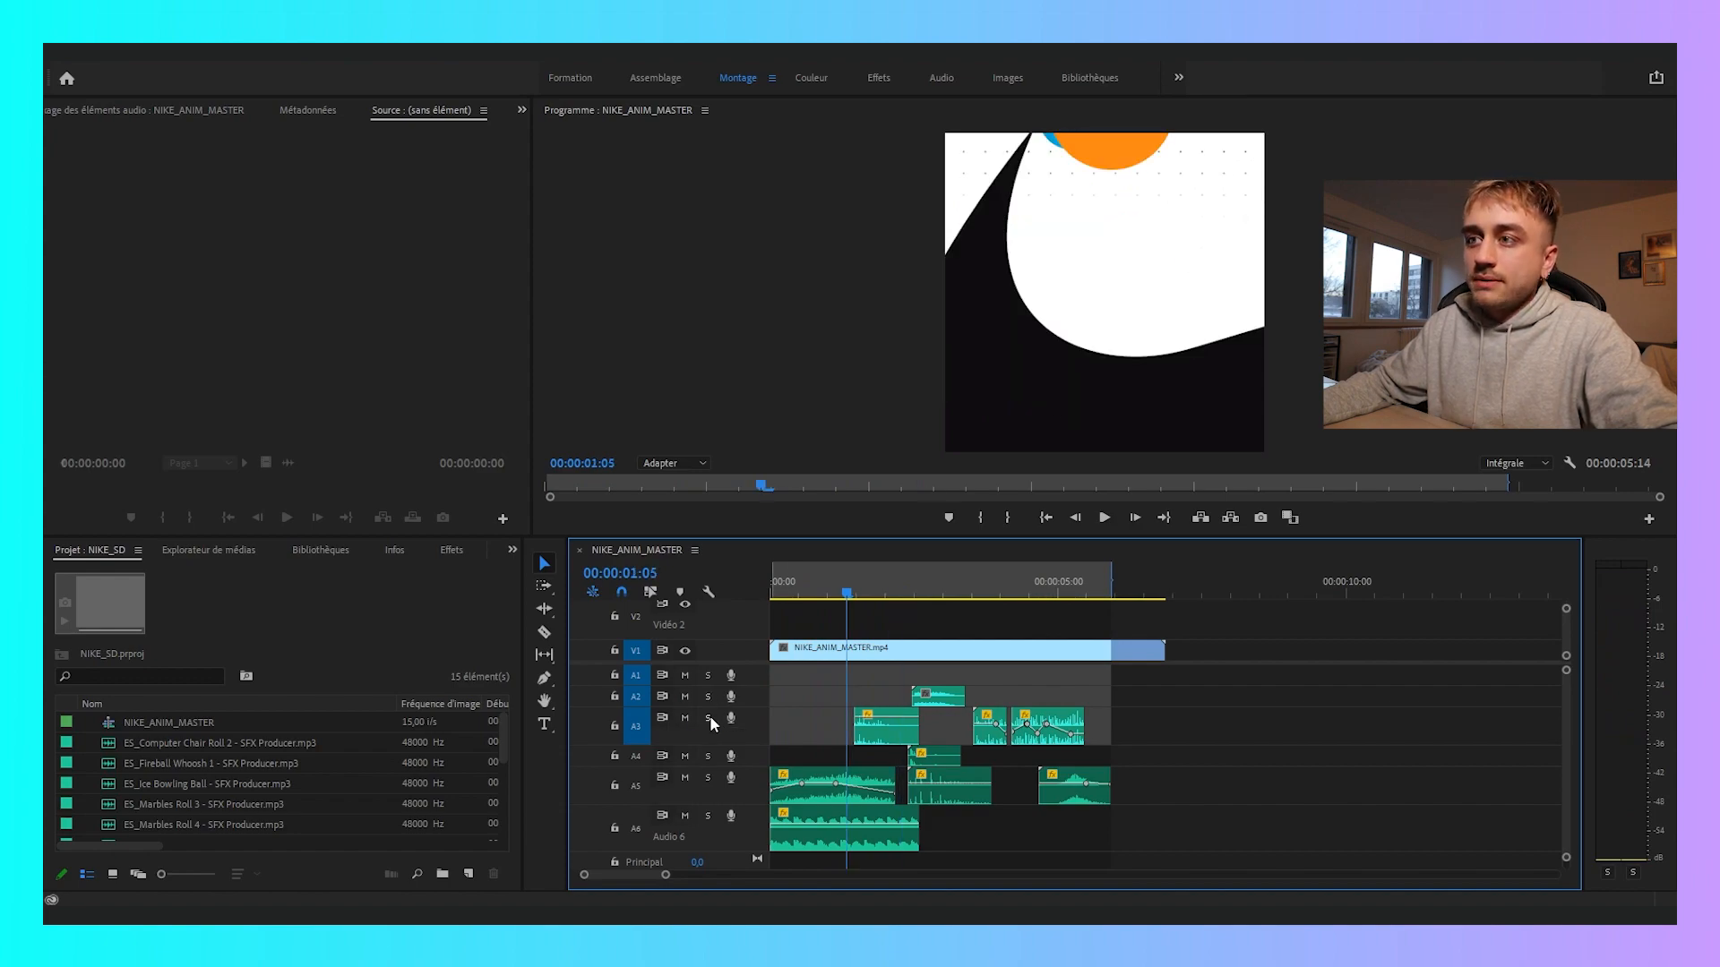
Solo audio track A3 and listen to its first clip from about 0:00:01:03
{"action": "left_click", "coordinate": [708, 717]}
{"action": "left_click_drag", "start_coordinate": [882, 588], "coordinate": [841, 589]}
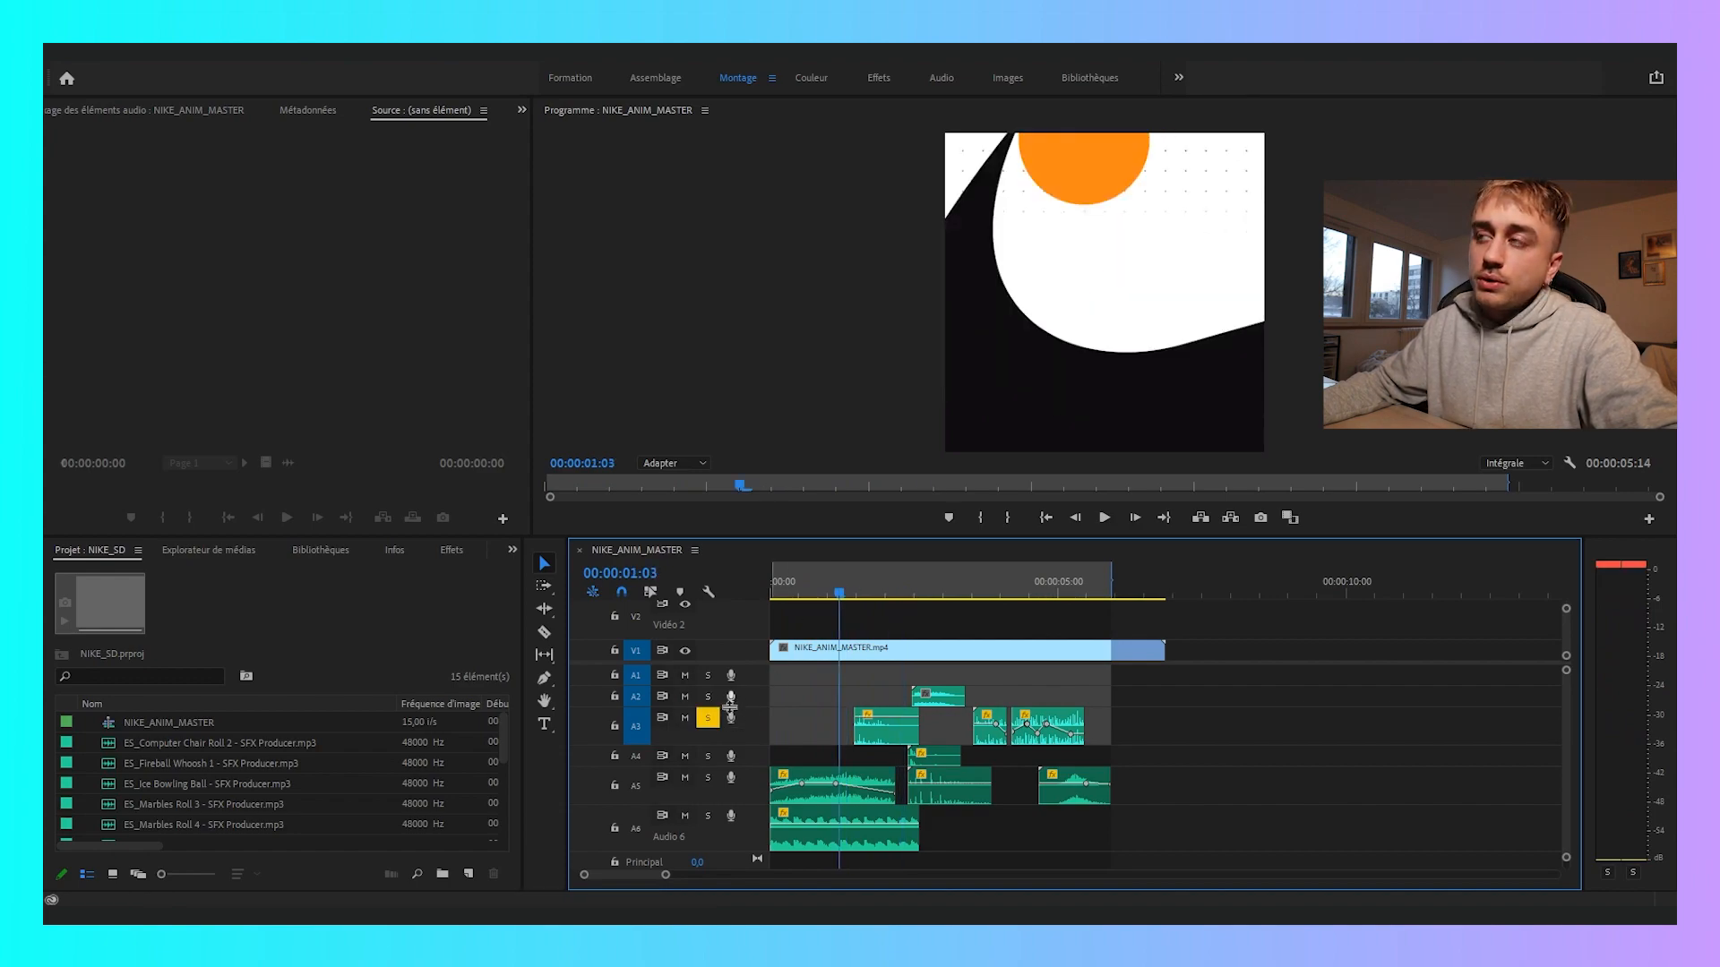
{"action": "key", "text": "space"}
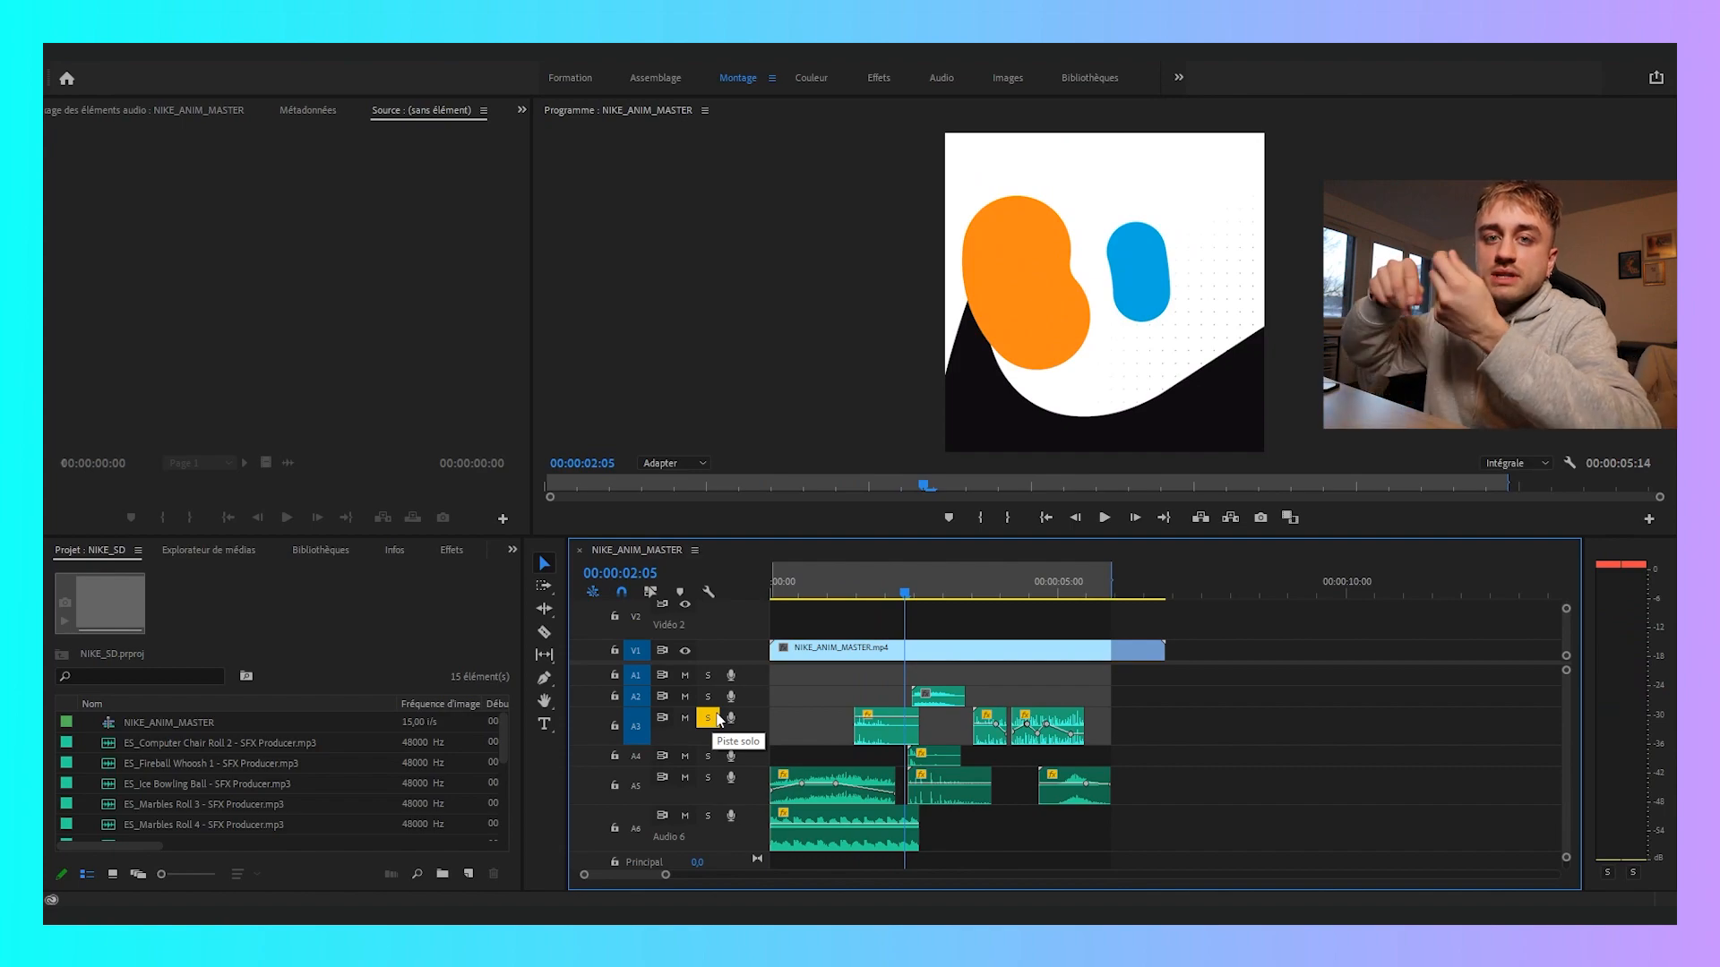
{"action": "left_click", "coordinate": [843, 582]}
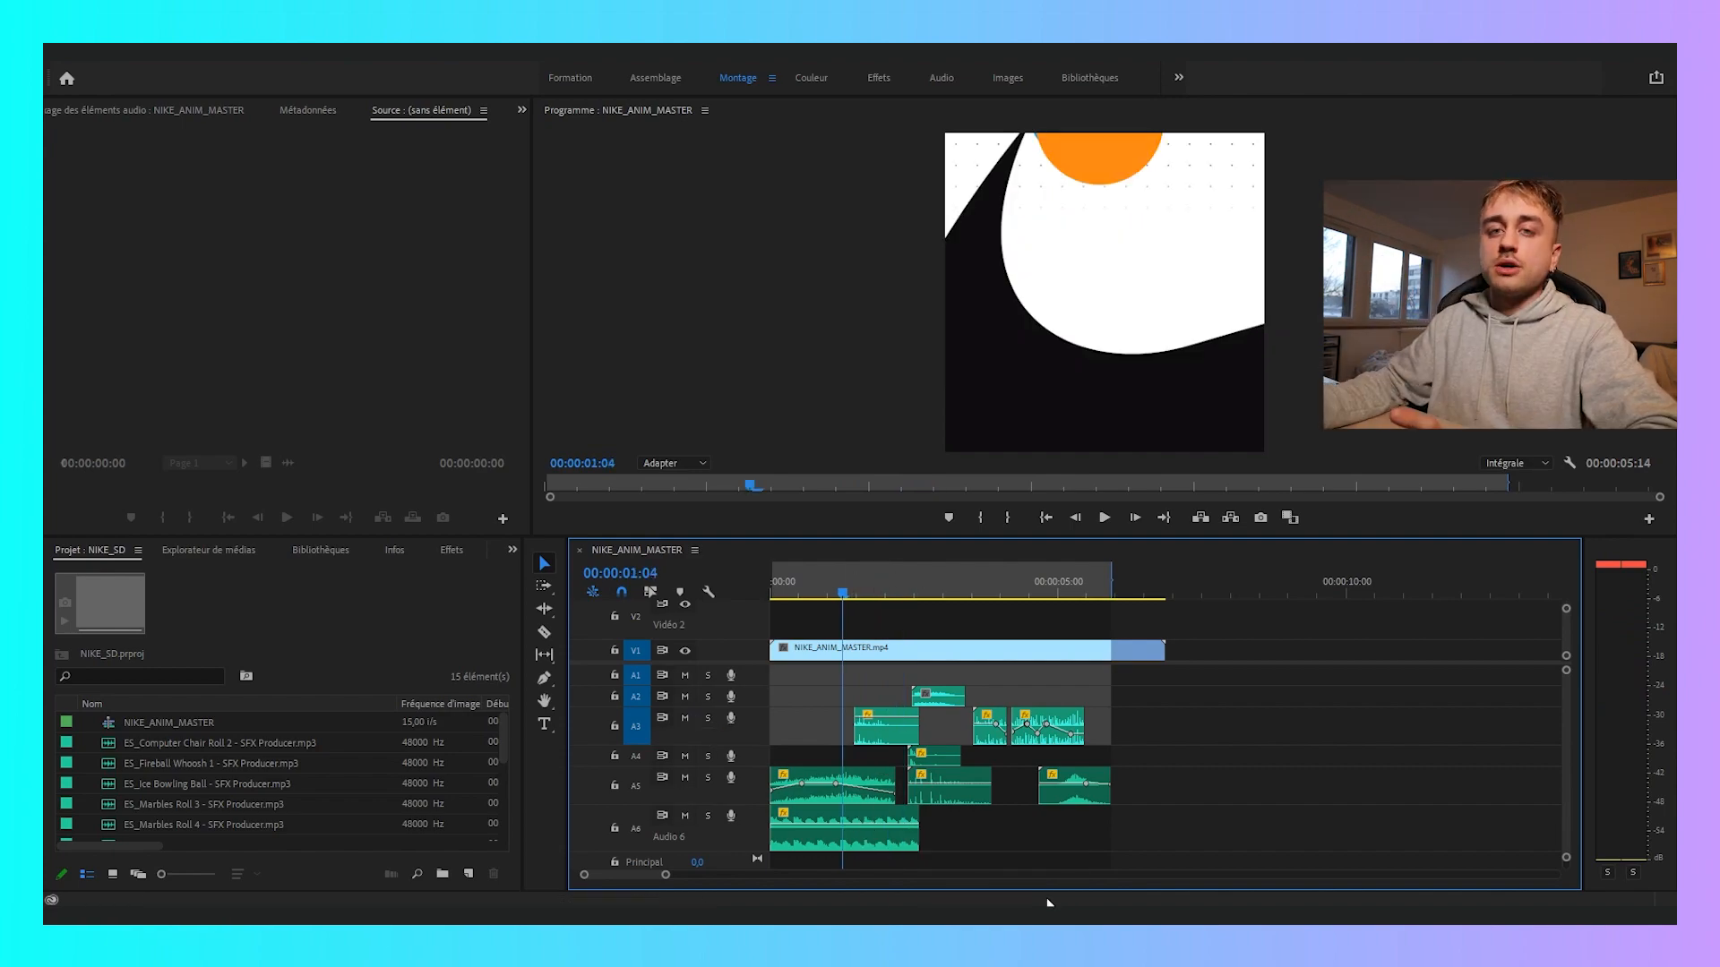
Listen to the clip on audio track A4 in solo, playing from around 0:00:02:02 across the changeover to the black background
{"action": "left_click", "coordinate": [865, 584]}
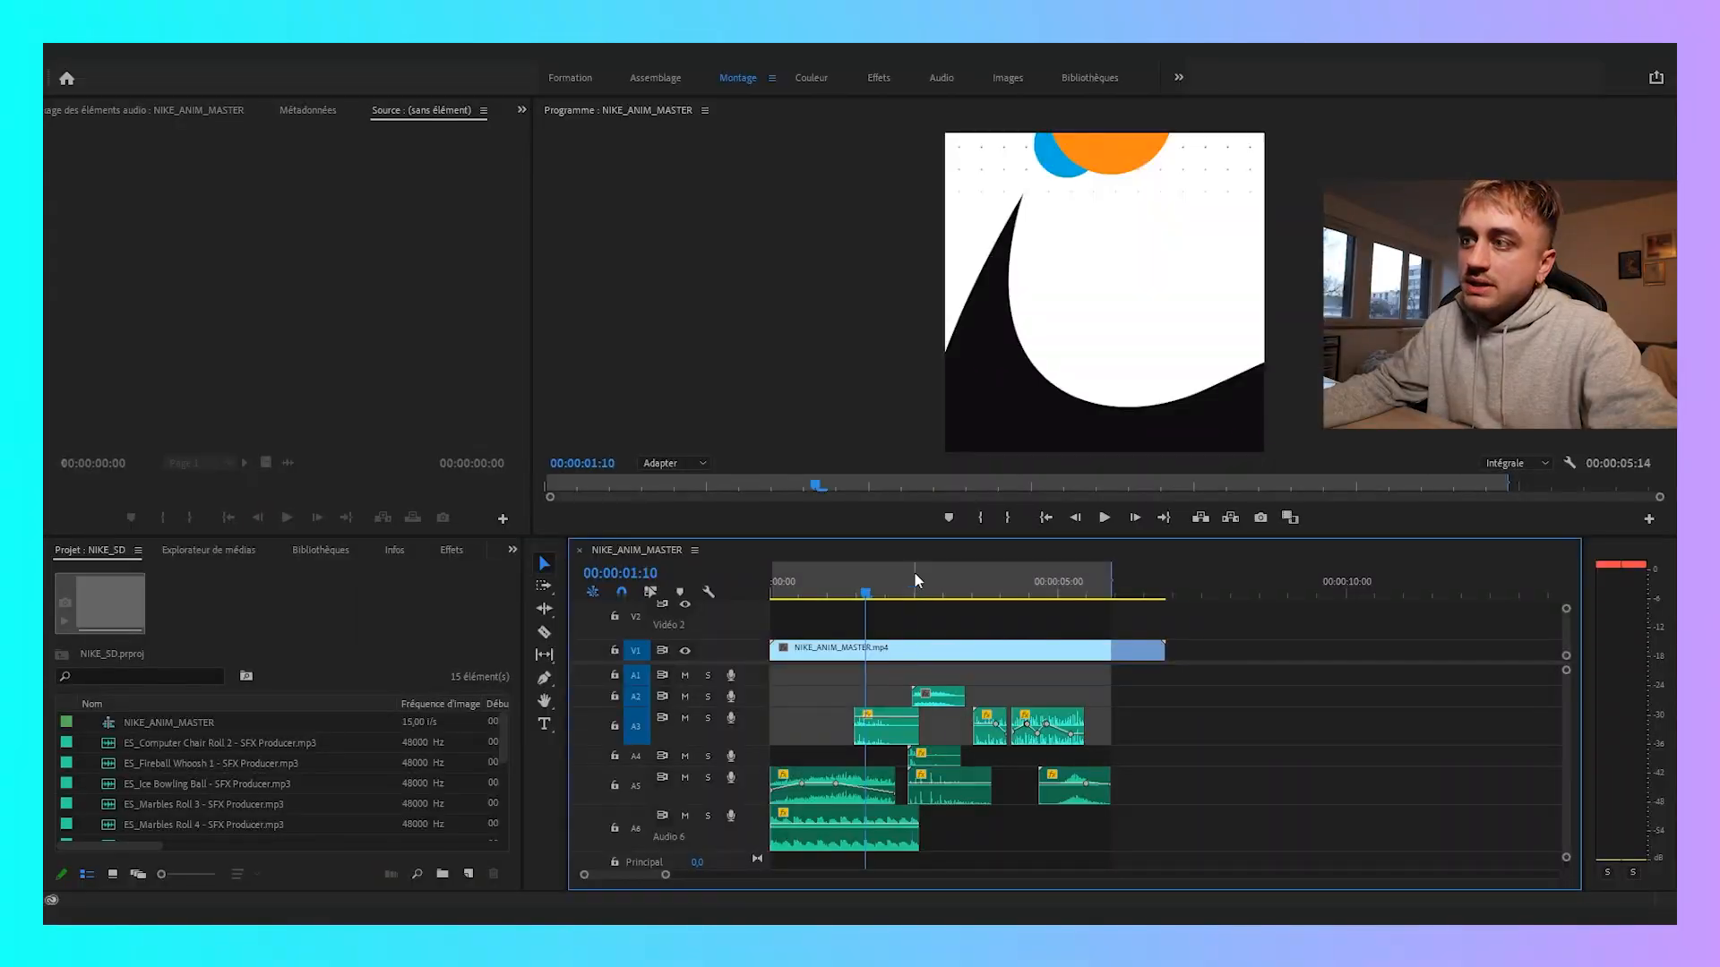
{"action": "left_click", "coordinate": [910, 584]}
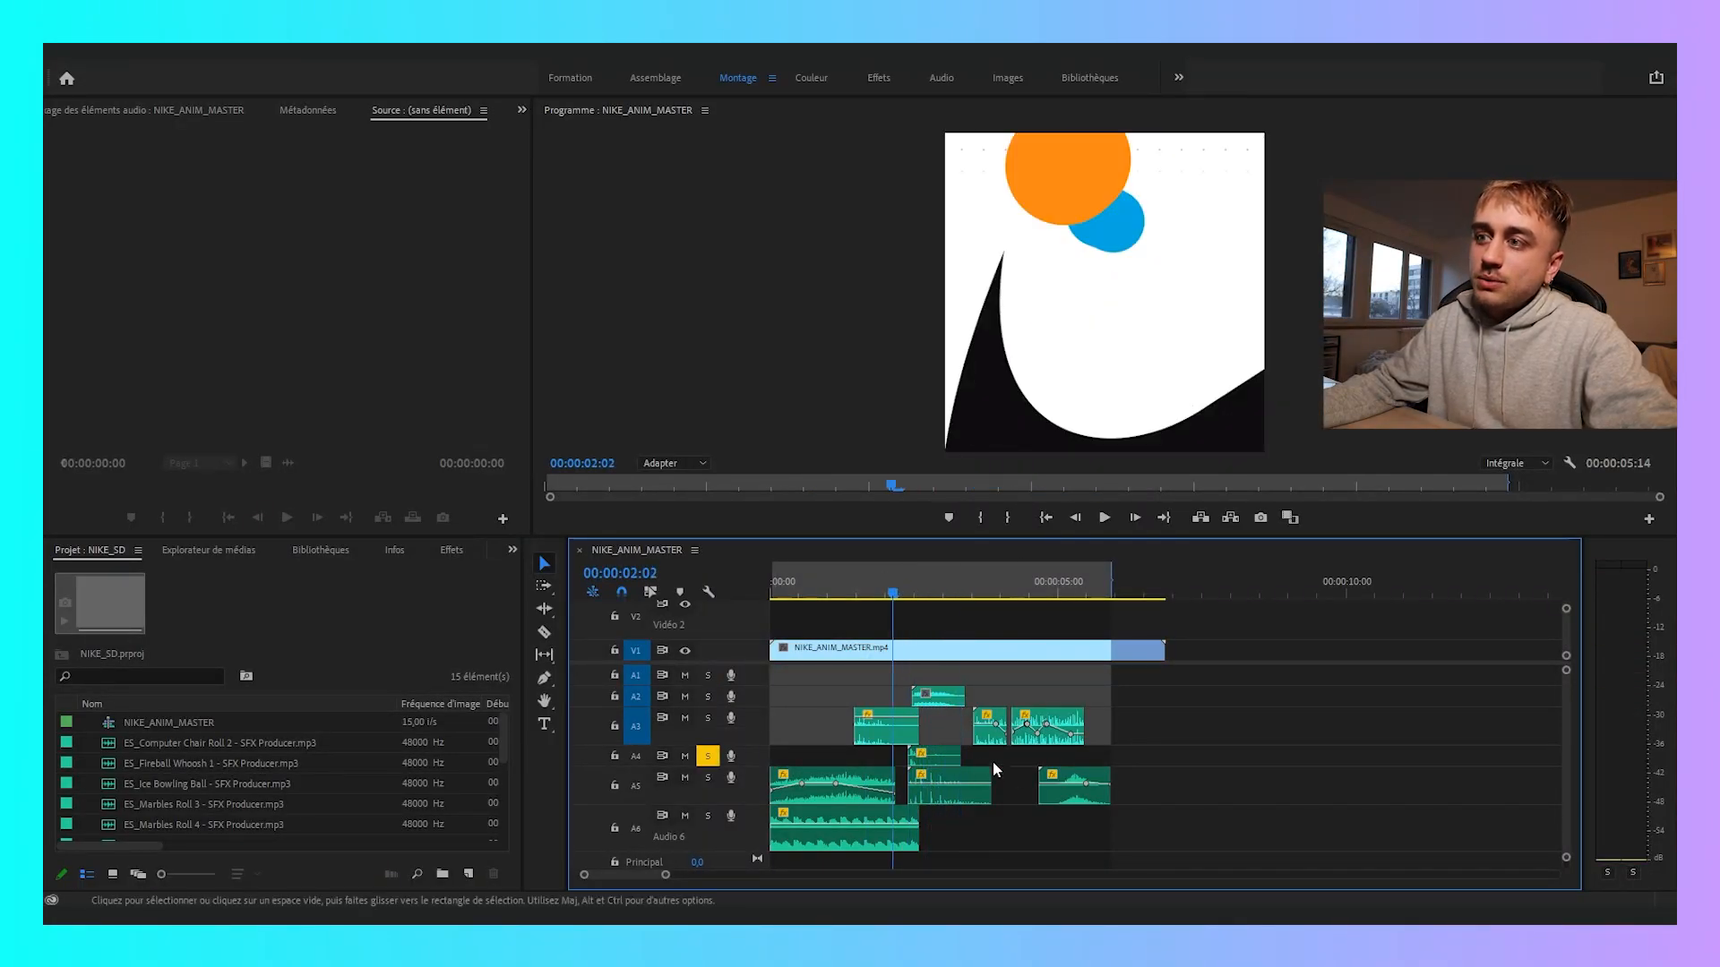
{"action": "key", "text": "space"}
{"action": "key", "text": "space"}
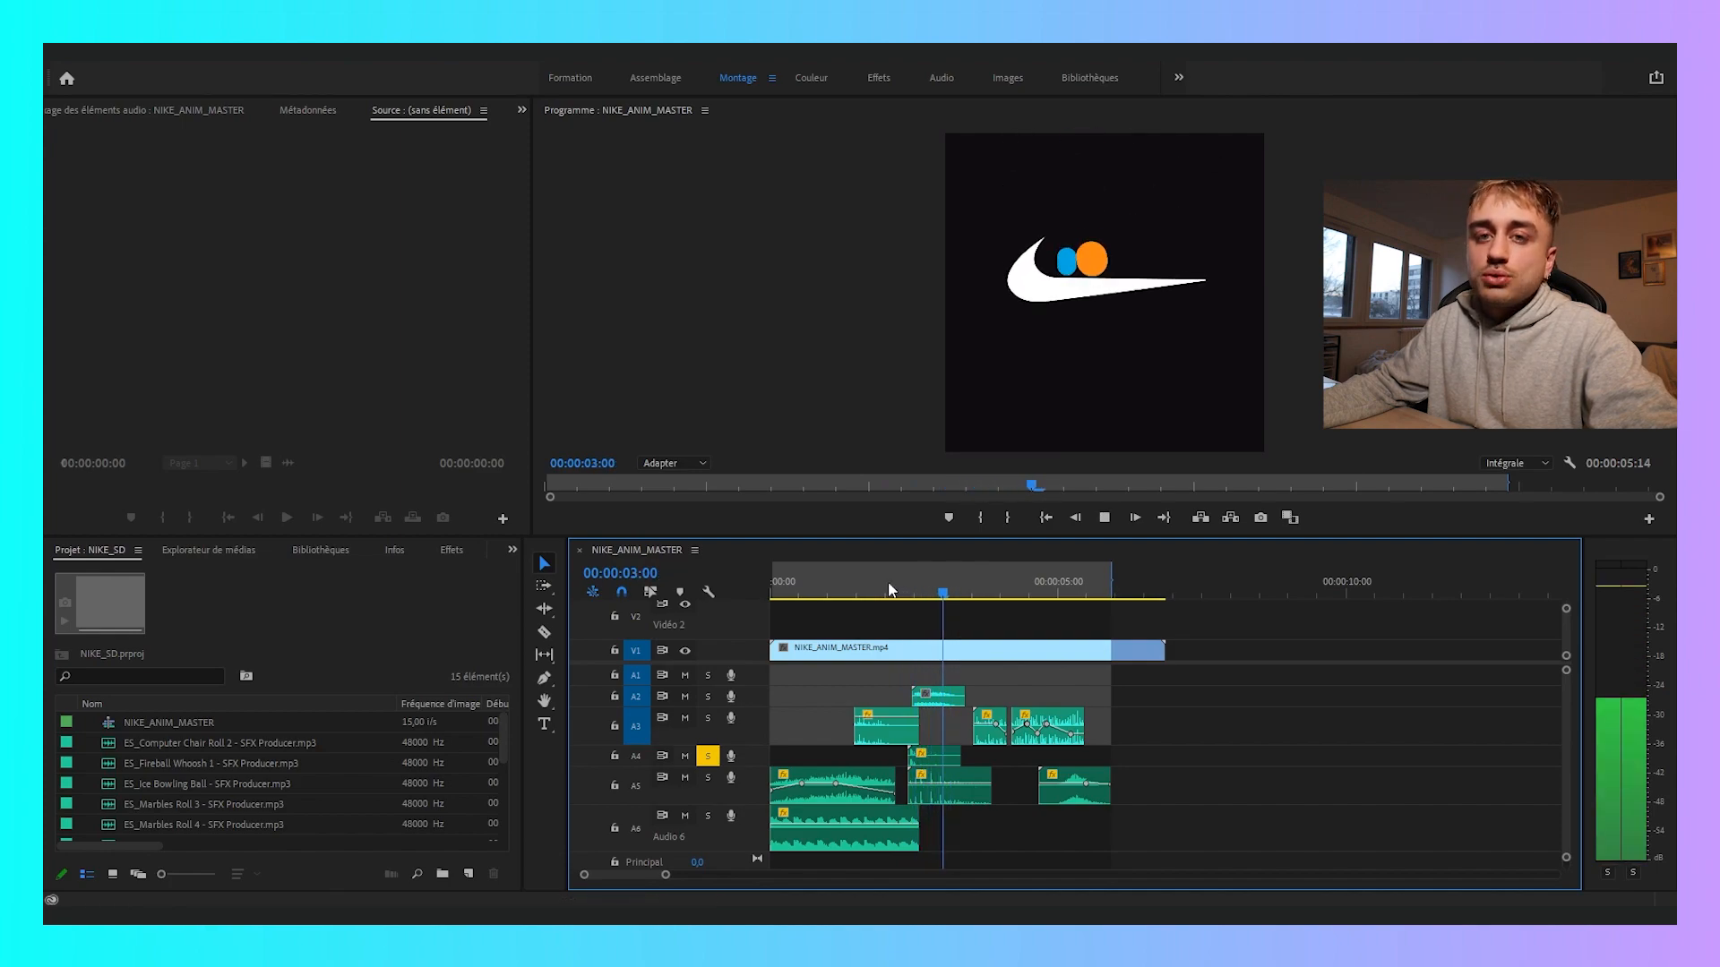
{"action": "left_click", "coordinate": [887, 589]}
{"action": "key", "text": "space"}
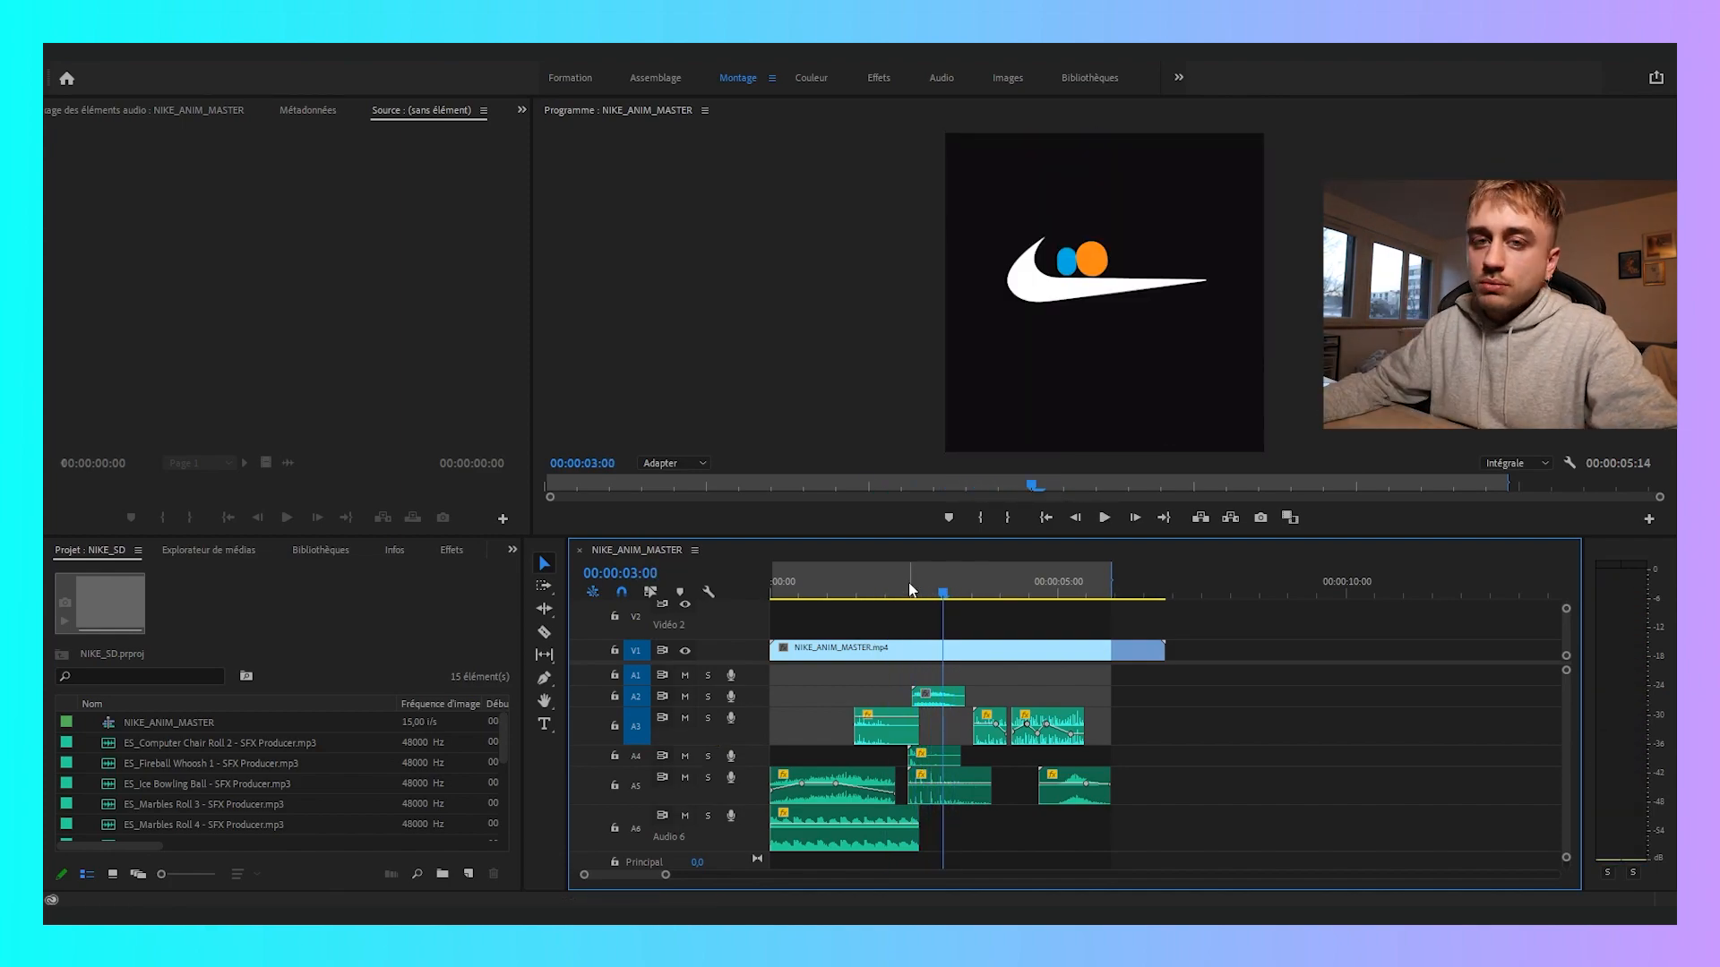
Solo audio track A5 and listen to its middle clip from about 0:00:02:00, then remove the solo
{"action": "left_click", "coordinate": [905, 589]}
{"action": "left_click", "coordinate": [708, 777]}
{"action": "left_click", "coordinate": [914, 785]}
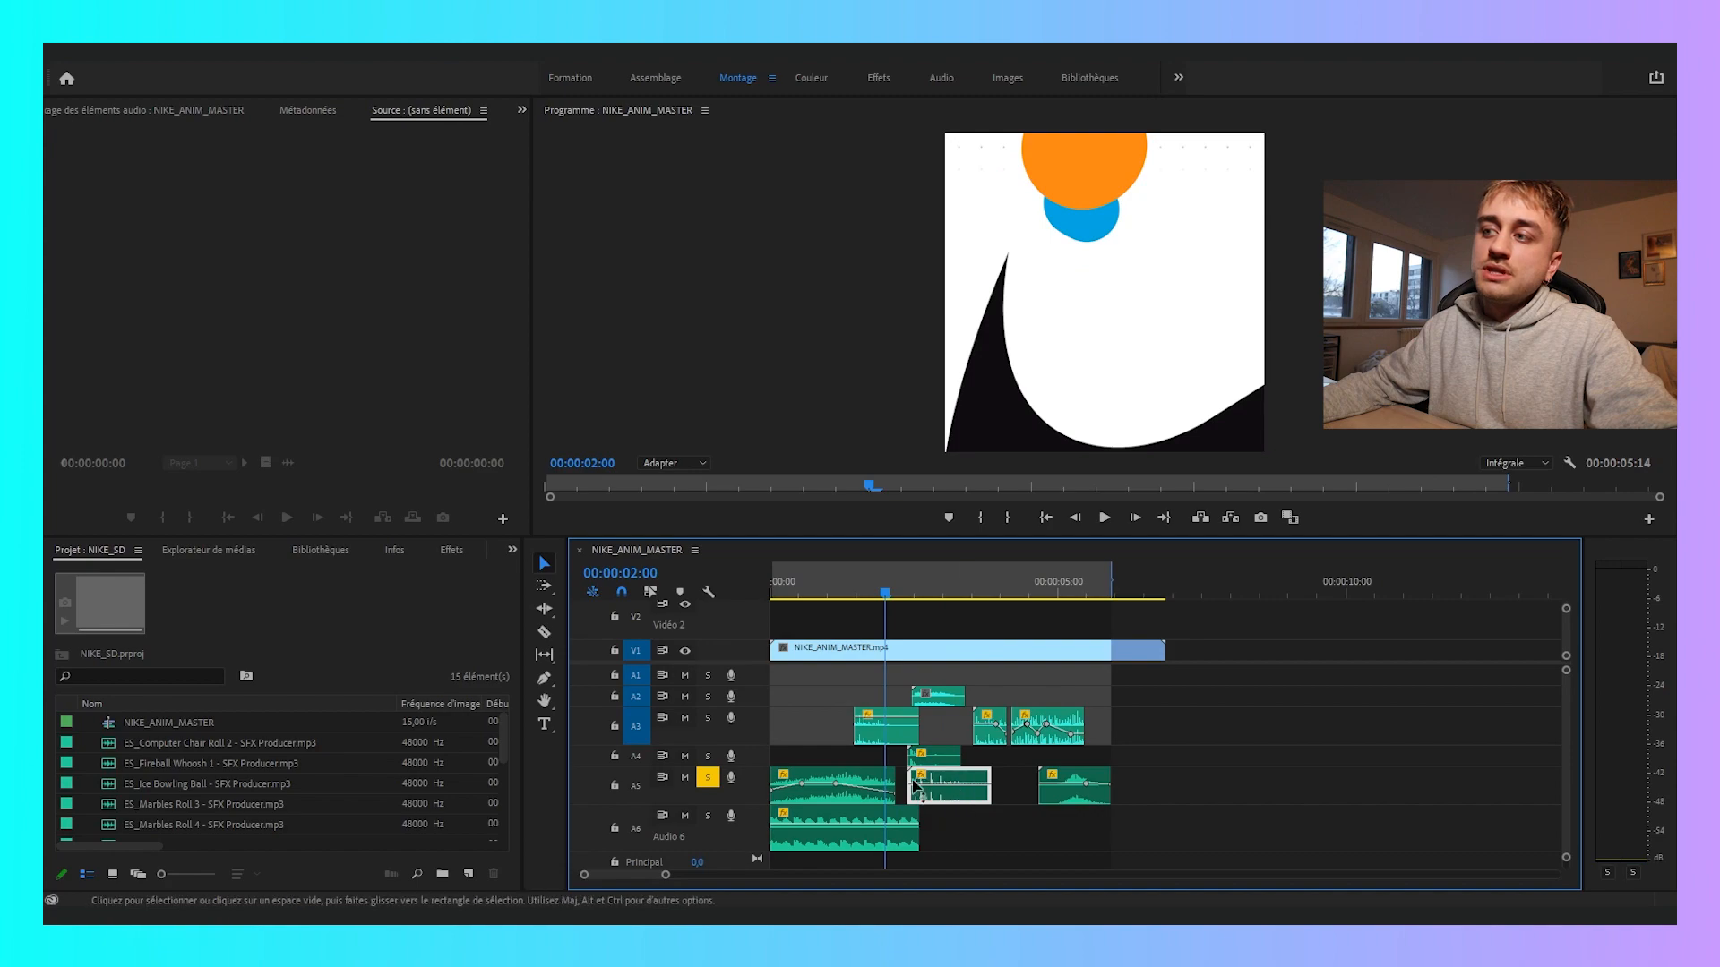
{"action": "key", "text": "space"}
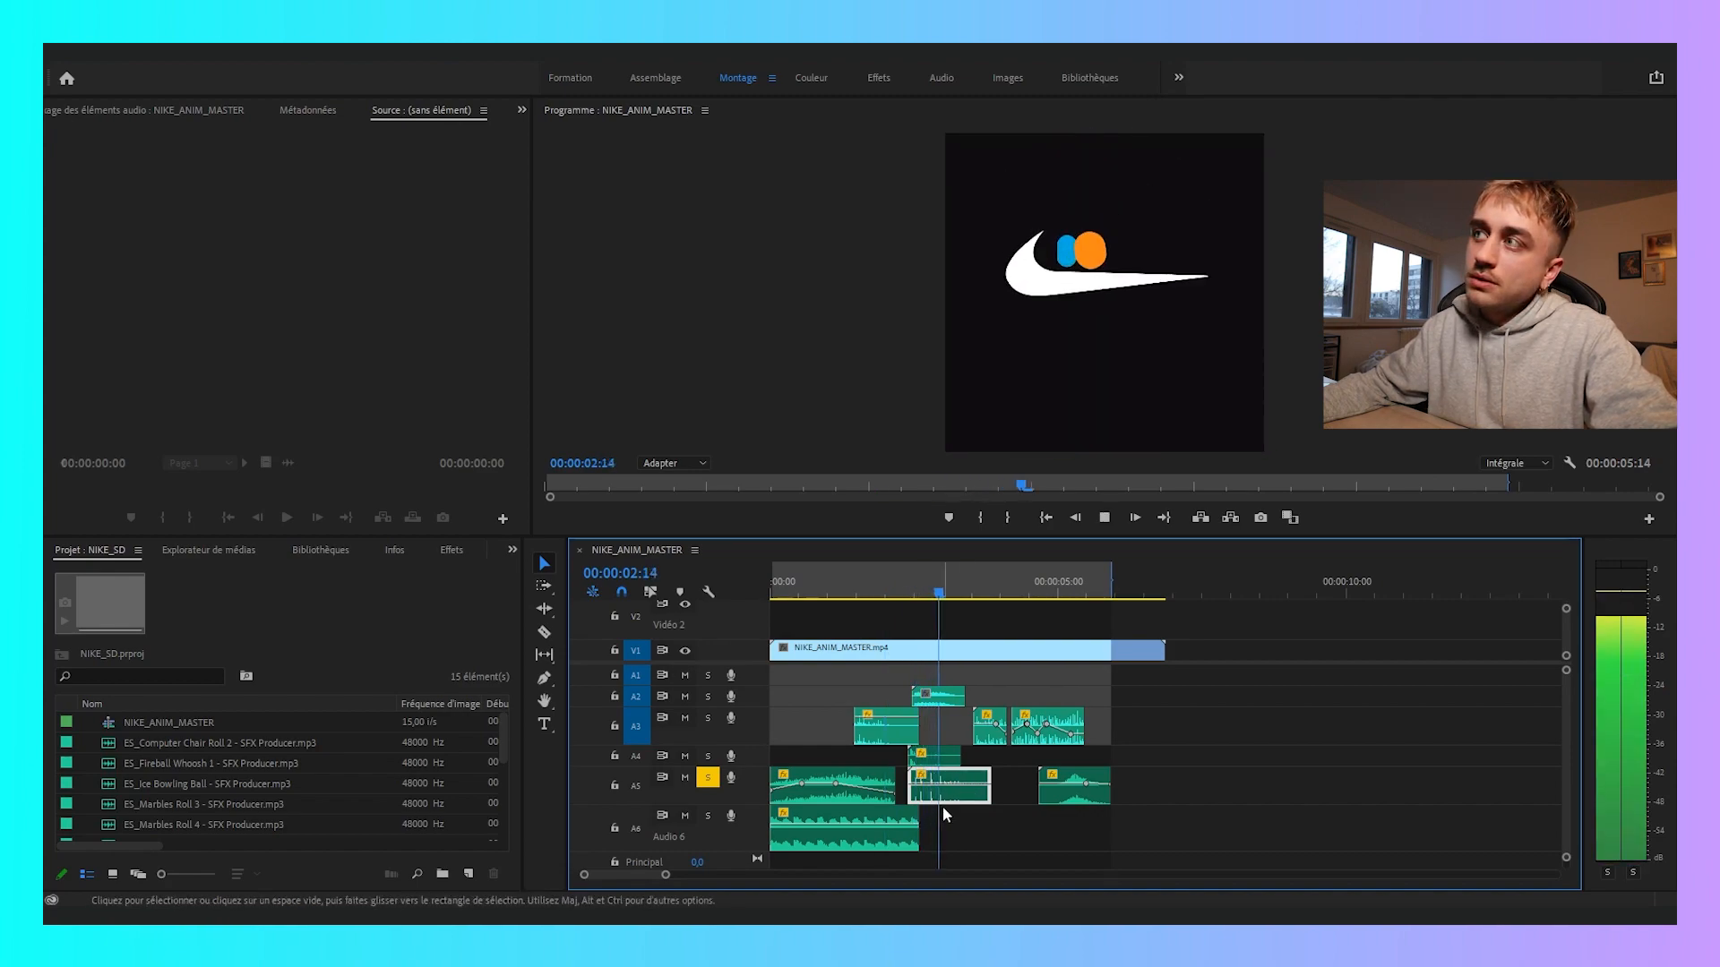
{"action": "left_click", "coordinate": [708, 778]}
Solo audio track A3 and listen to its last two clips from 0:00:03:08
{"action": "key", "text": "Up"}
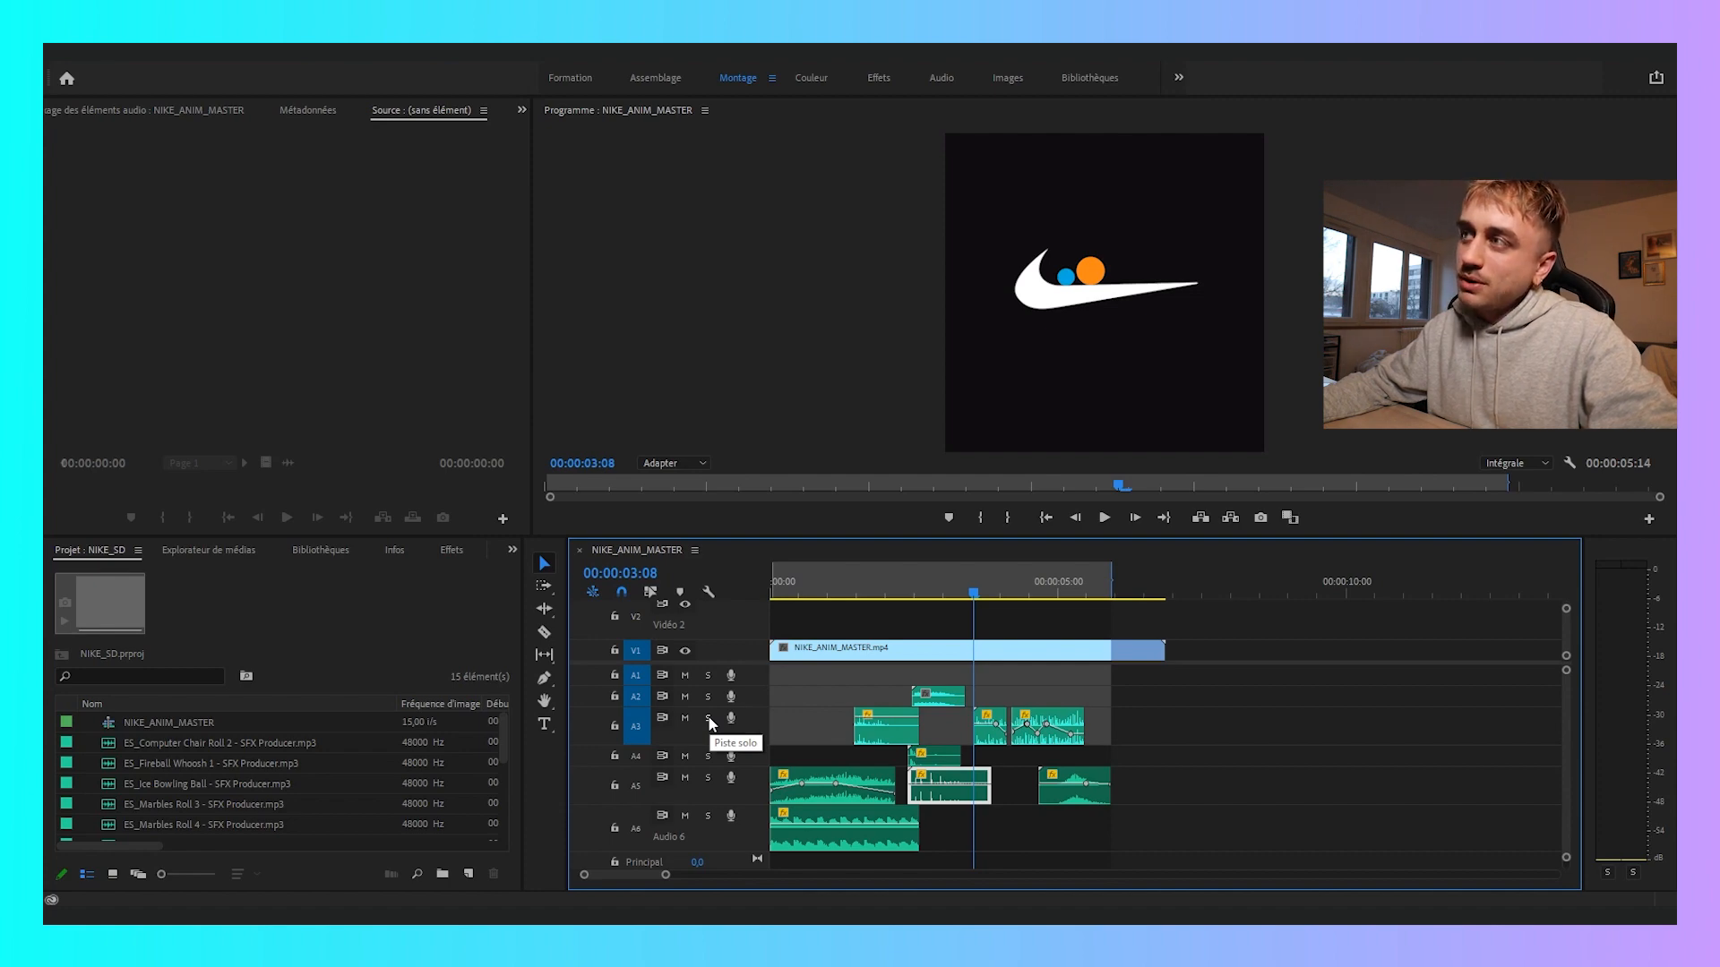
{"action": "left_click", "coordinate": [707, 721]}
{"action": "key", "text": "space"}
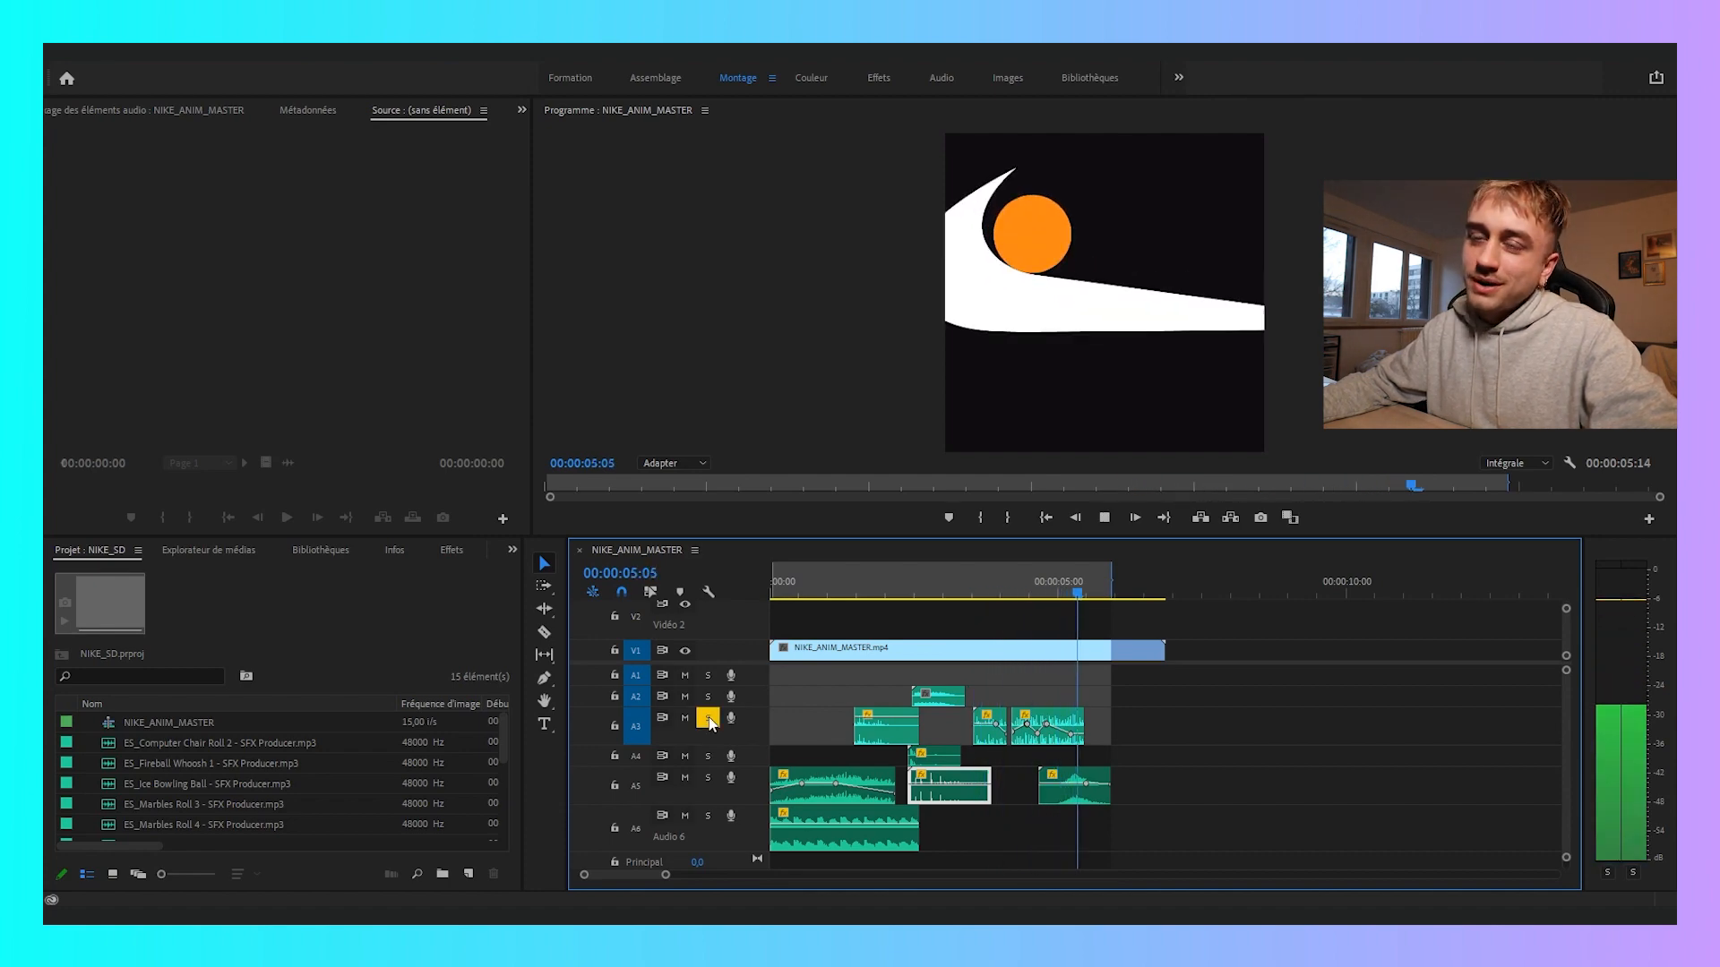
{"action": "key", "text": "space"}
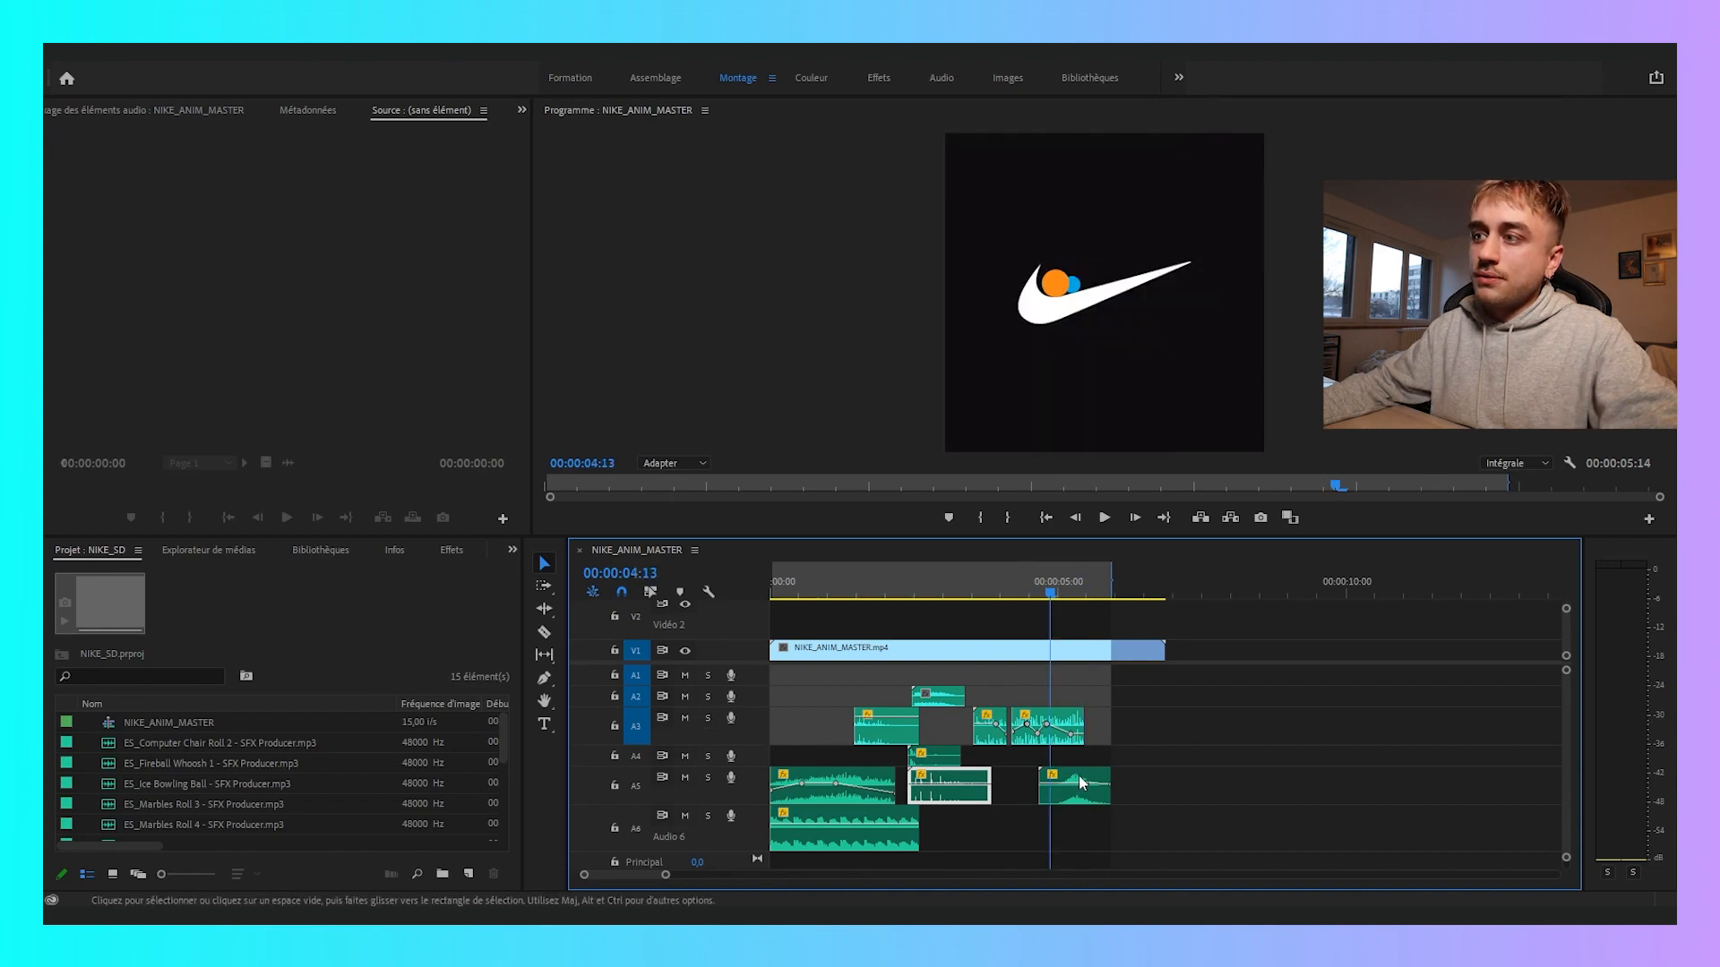
Listen to the last clip on audio track A5 from 0:00:04:13 and toggle the track's solo
{"action": "key", "text": "space"}
{"action": "left_click", "coordinate": [707, 778]}
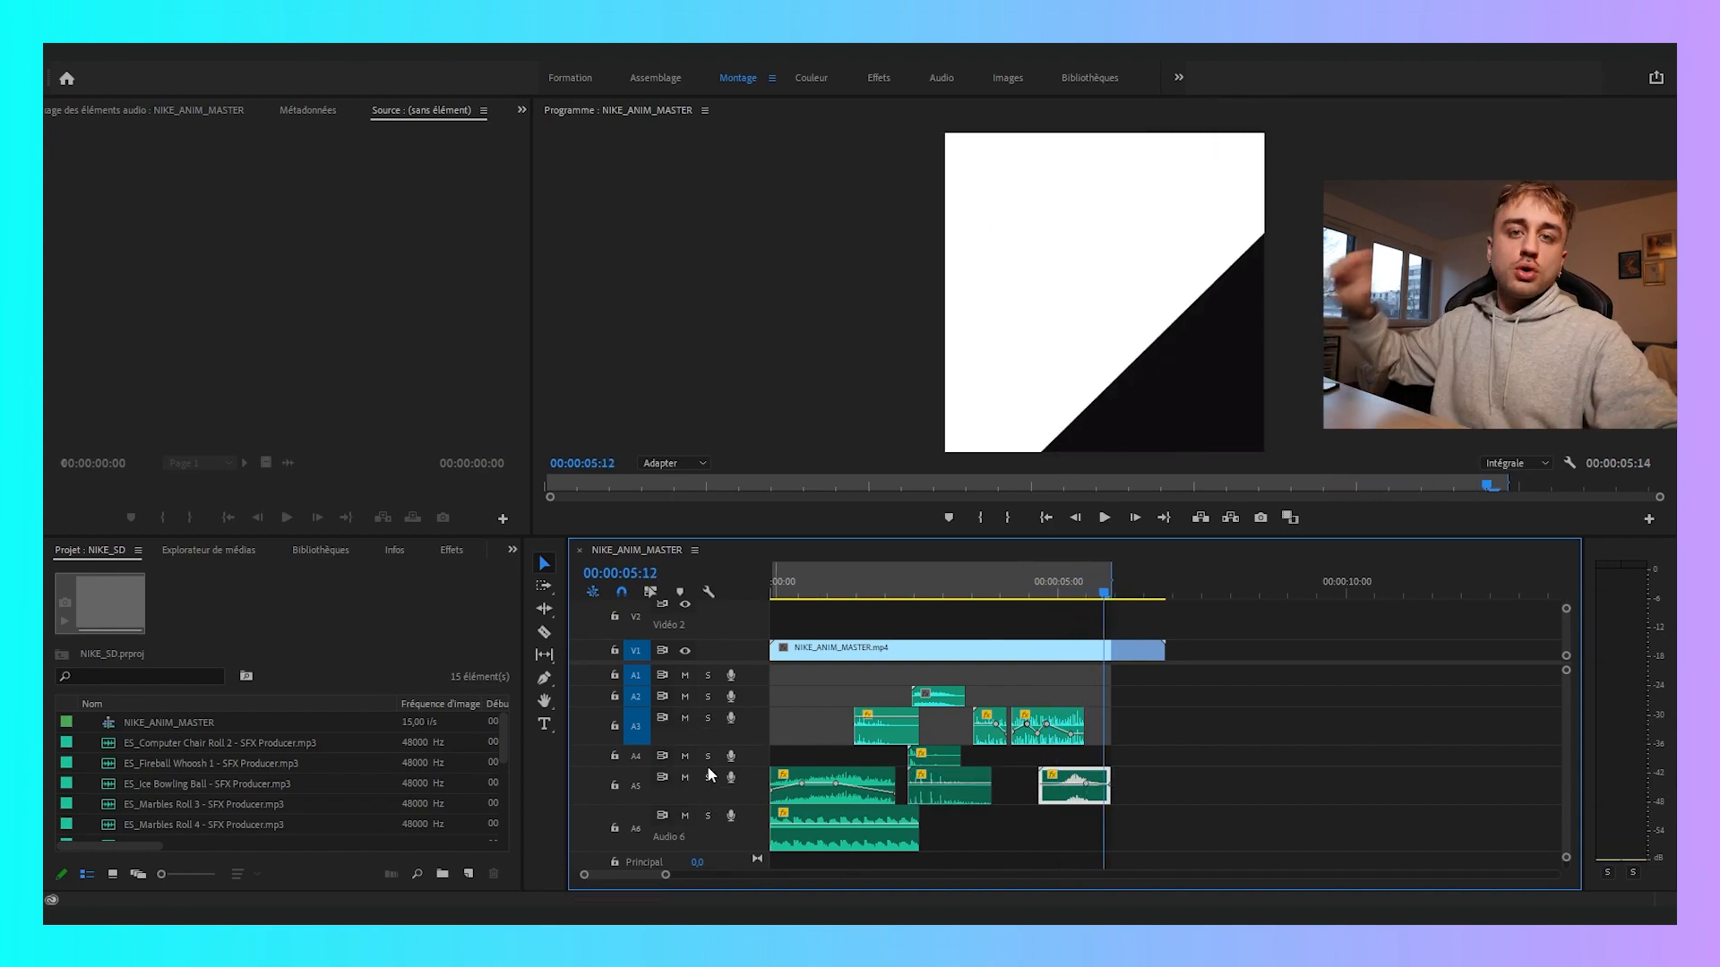